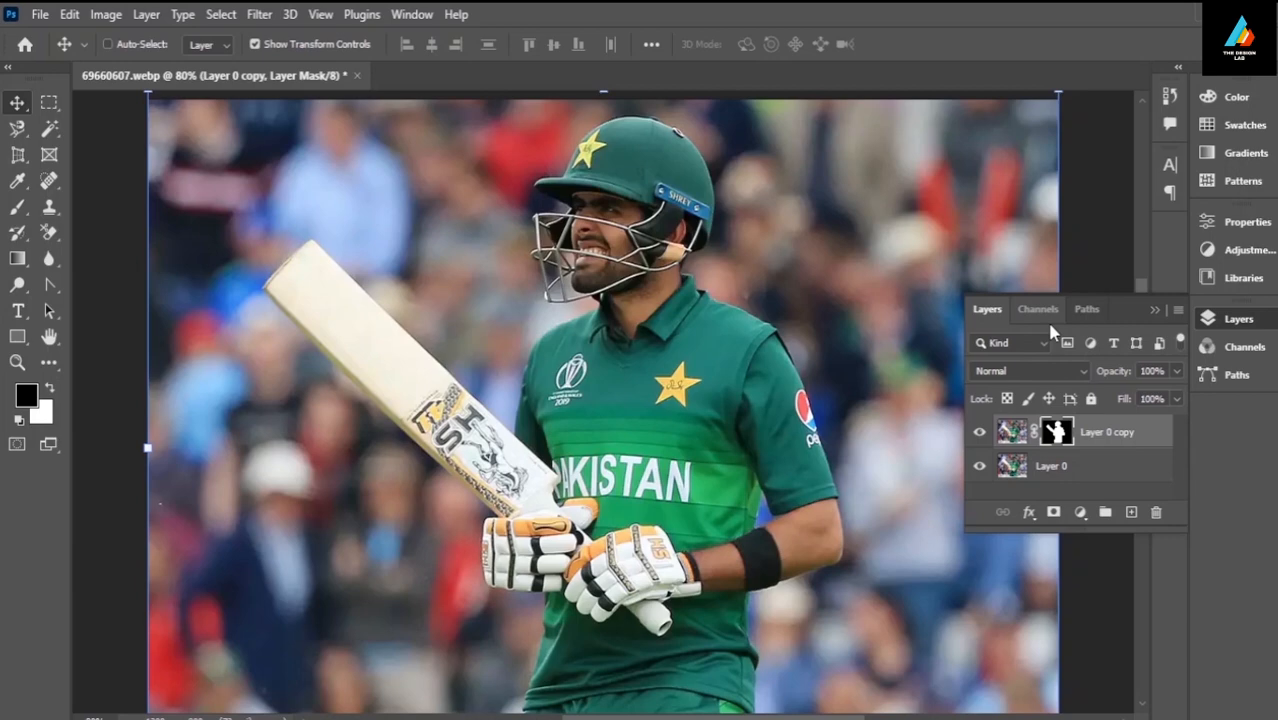
- Marquee-select a very thin vertical strip through the player's centre on Layer 0 and copy it to a new layer
right_click(51, 106)
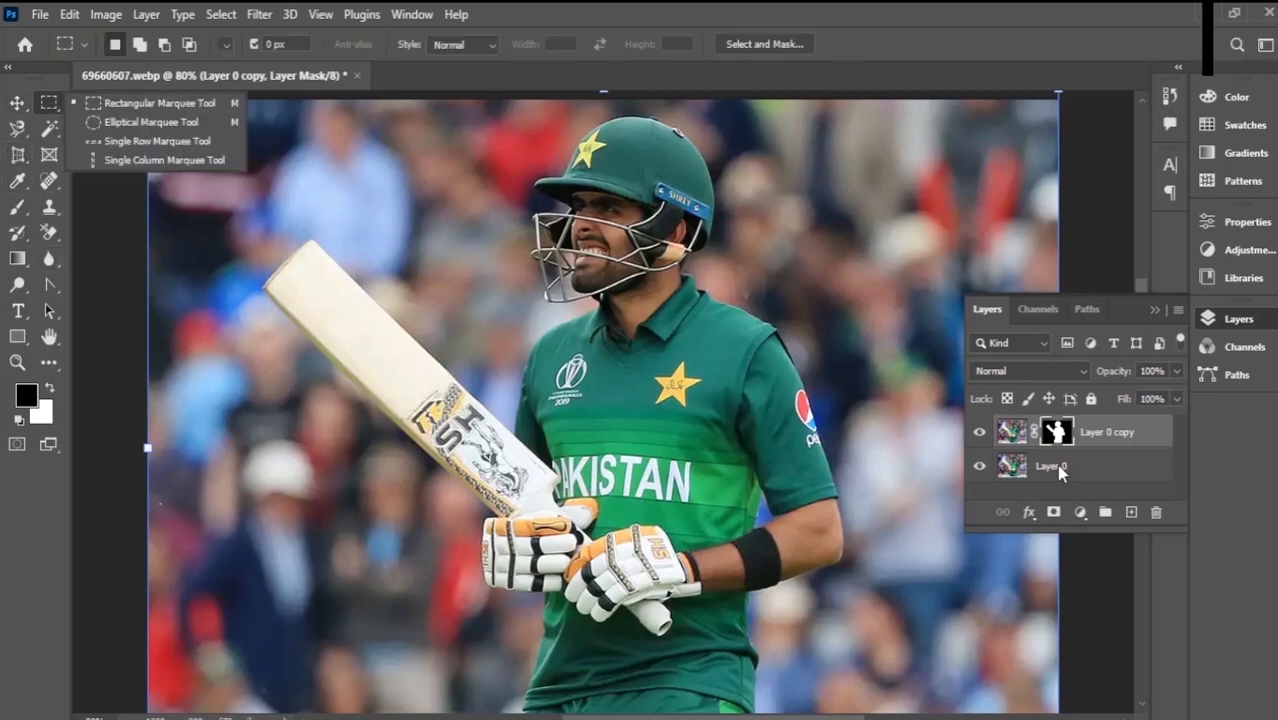
click(1061, 470)
drag(632, 100, 632, 685)
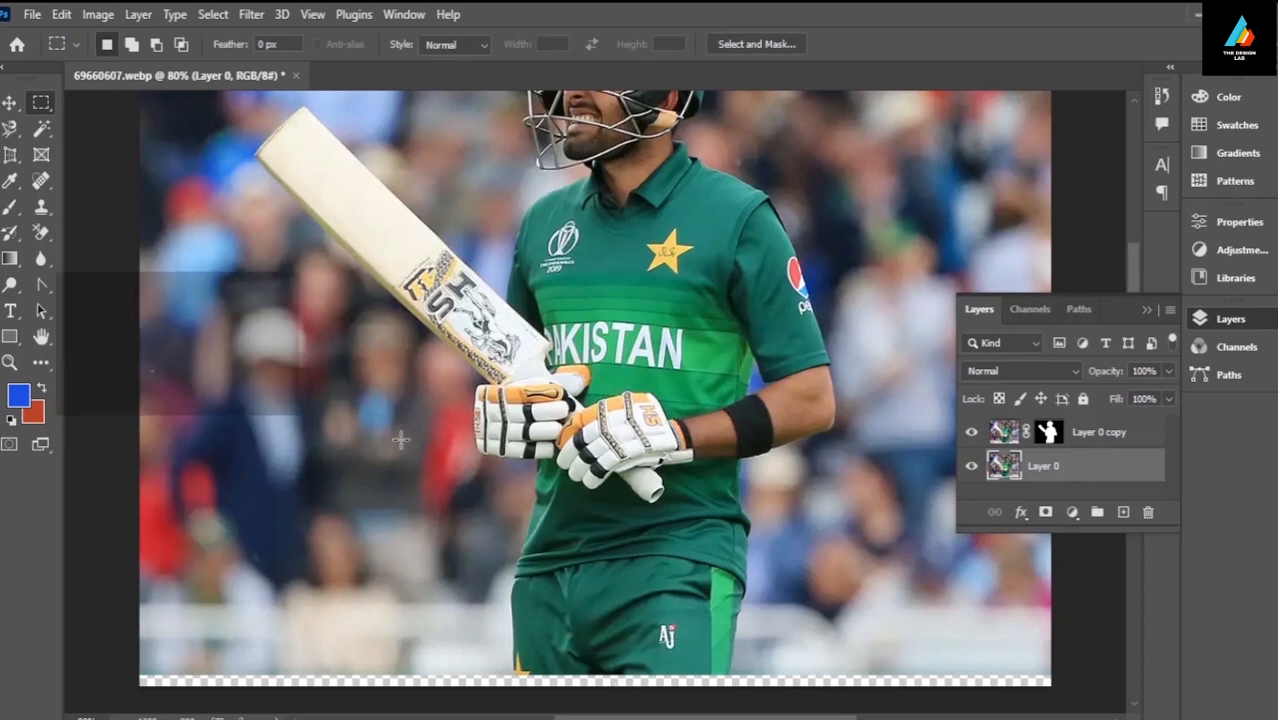
scroll(676, 357, up, 3)
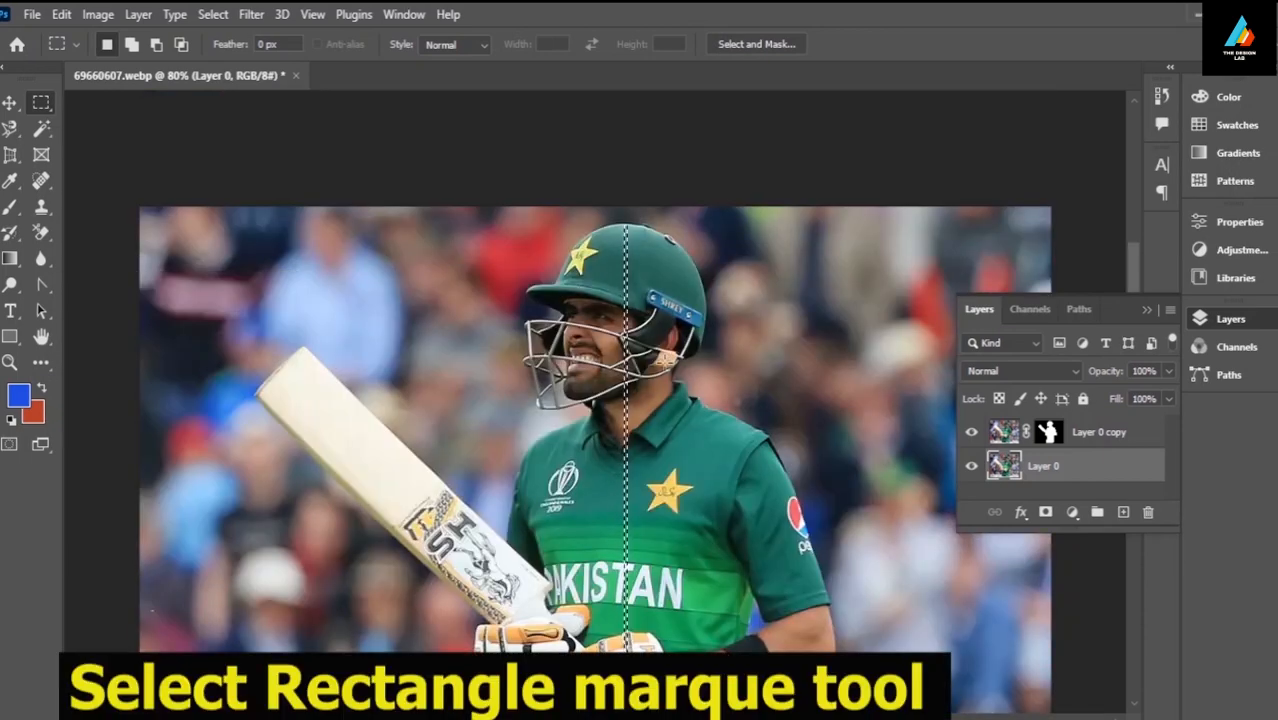
key(ctrl+j)
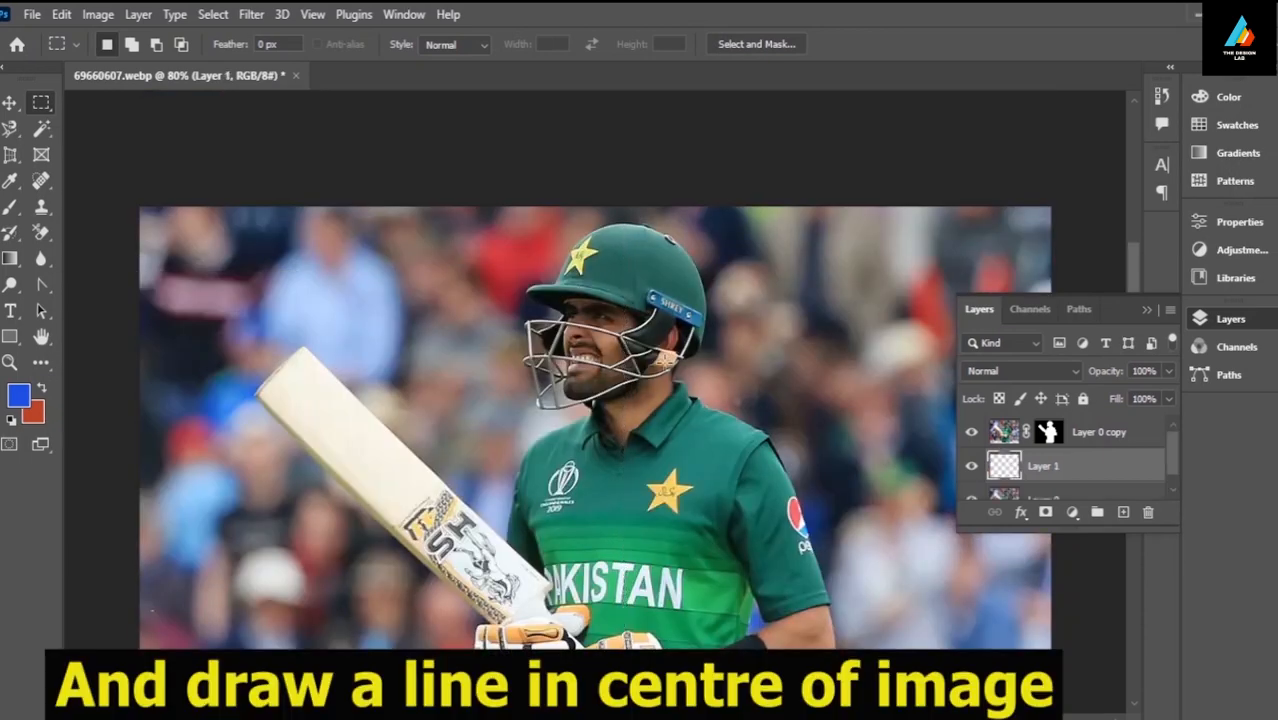
- Stretch the copied strip with Free Transform to both side edges of the canvas, forming horizontal colour streaks behind the player
key(ctrl+t)
scroll(628, 432, down, 3)
drag(626, 425, 1047, 422)
drag(626, 400, 139, 362)
scroll(629, 628, down, 1)
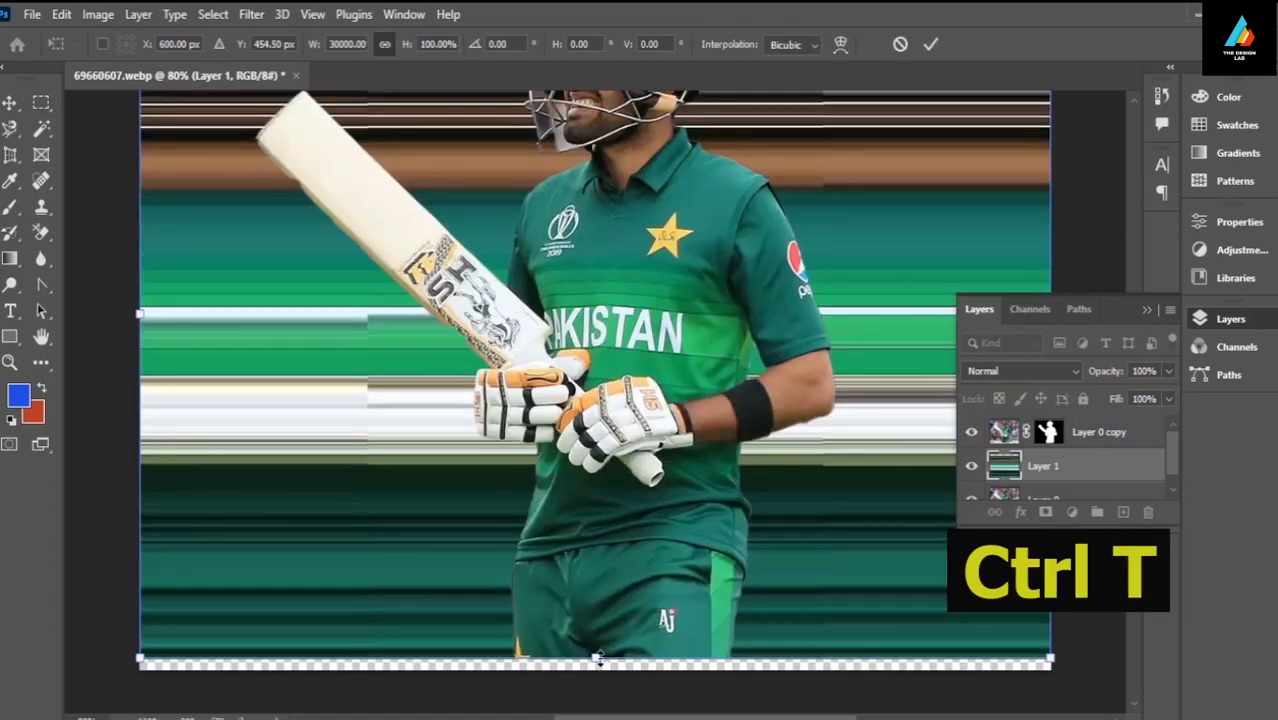
scroll(629, 628, up, 3)
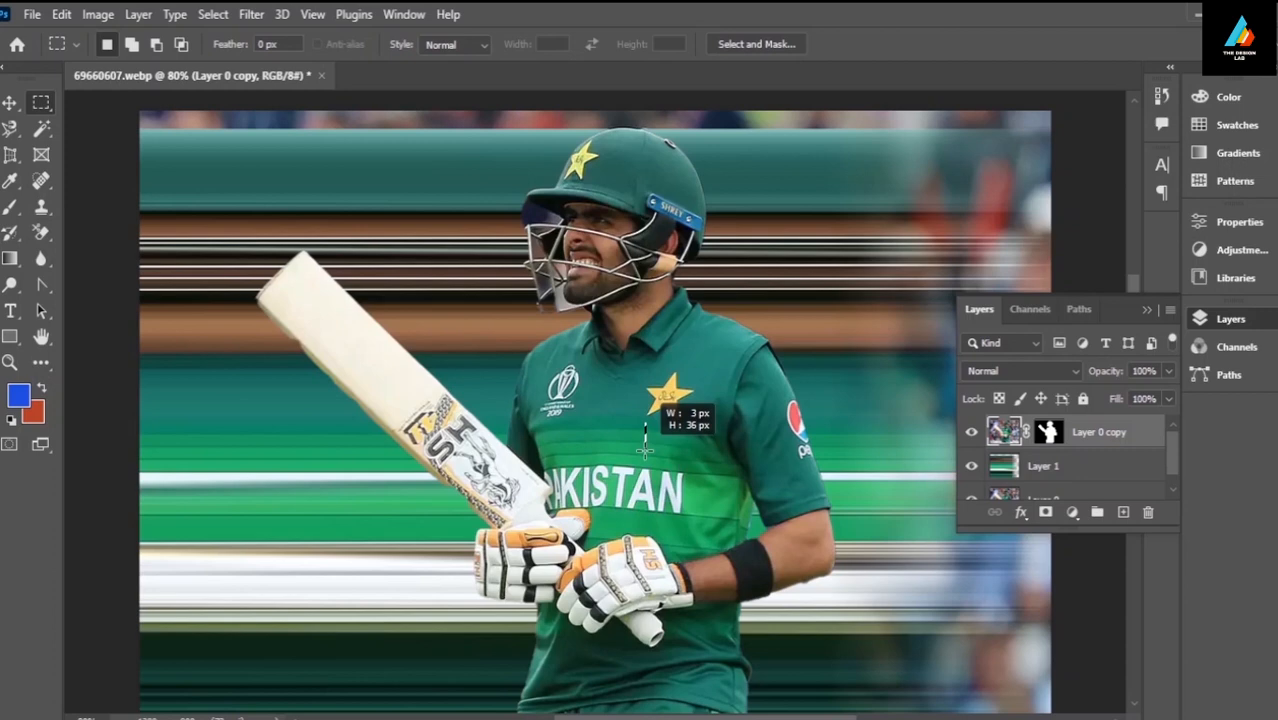
- Shift the original photo on Layer 0 slightly to line it up with the canvas edges
drag(645, 451, 645, 452)
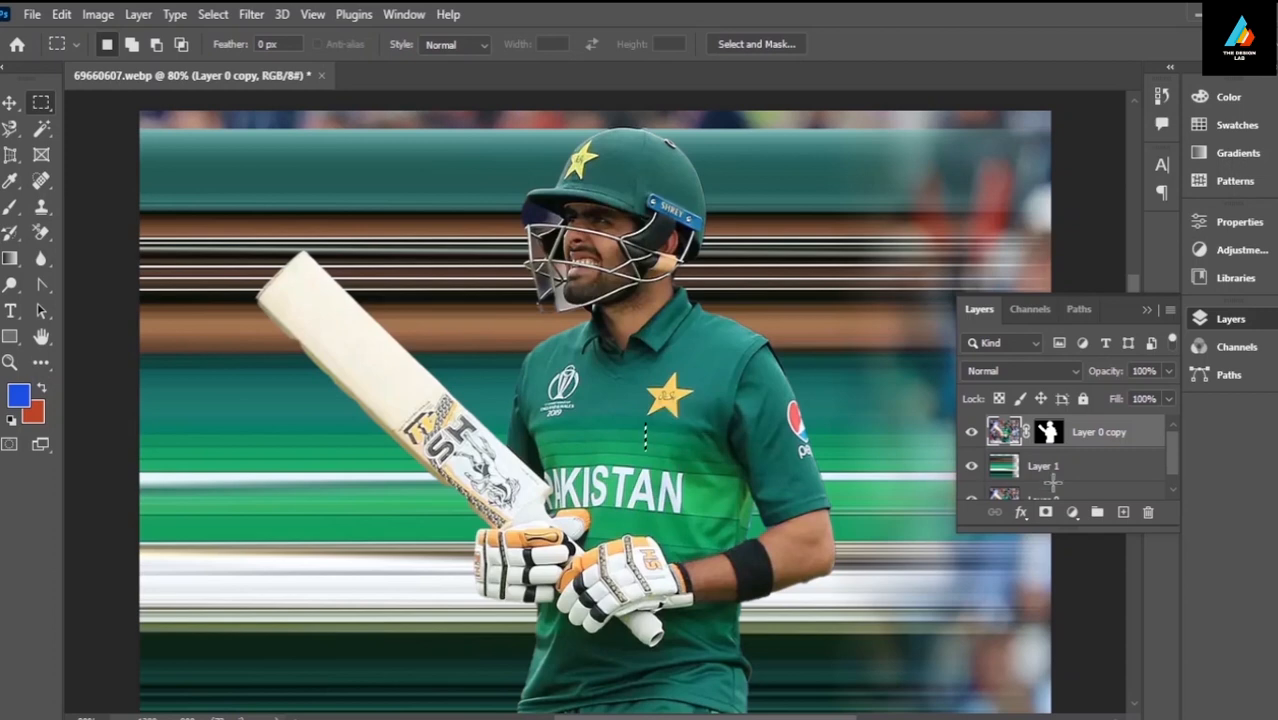
click(1043, 494)
key(v)
drag(665, 393, 844, 402)
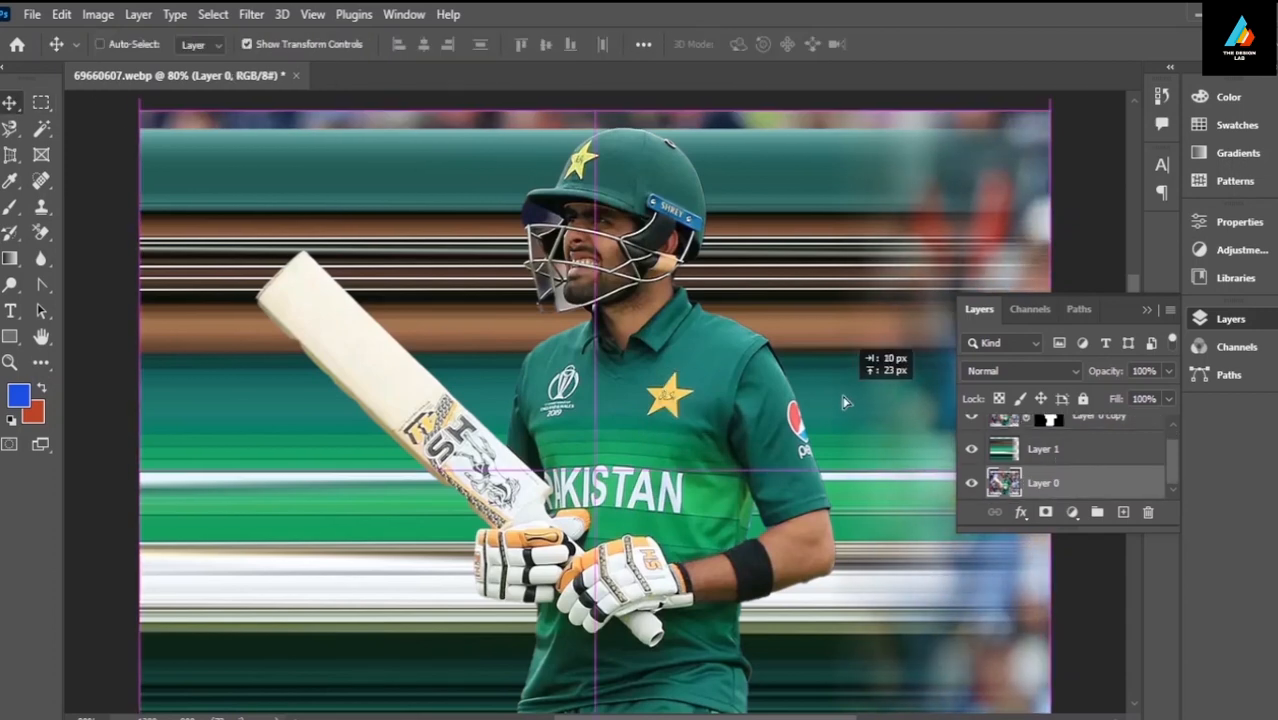
scroll(1070, 445, up, 1)
- Nudge the masked player on Layer 0 copy and scale it so its lower edge reaches the canvas bottom
click(1072, 440)
drag(645, 424, 653, 427)
scroll(652, 428, up, 1)
drag(626, 471, 626, 460)
scroll(622, 468, down, 3)
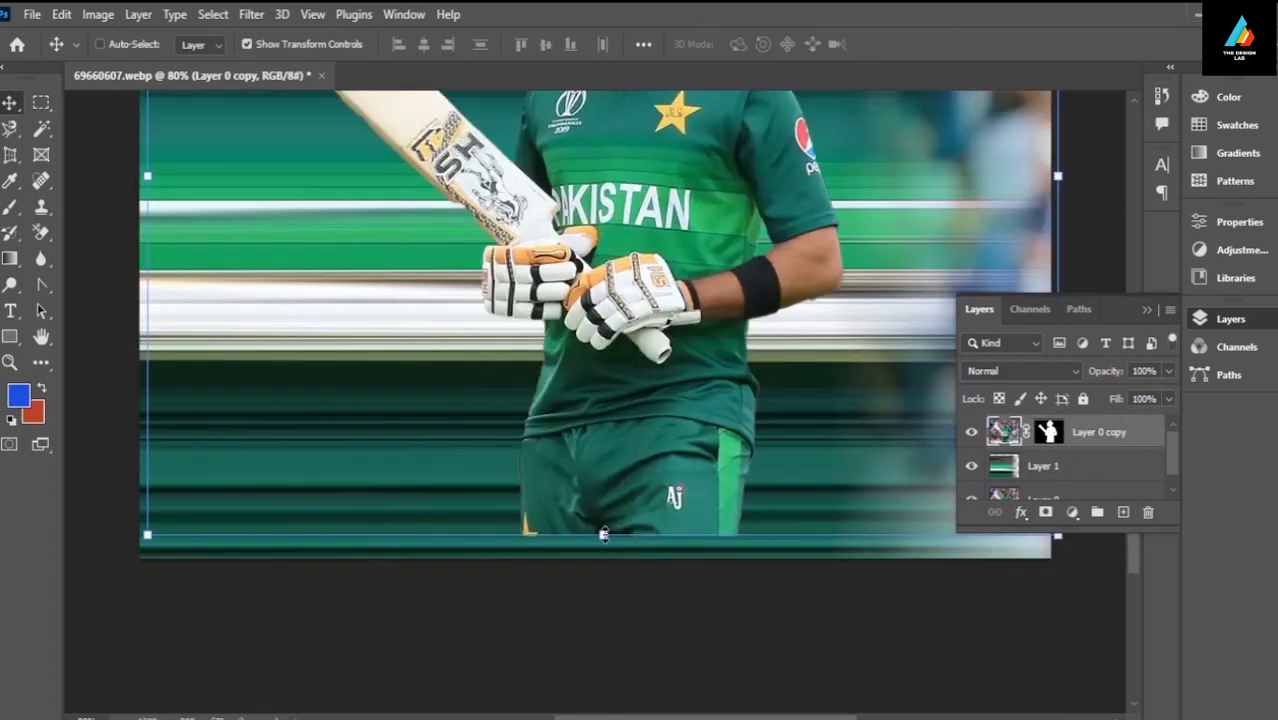
drag(604, 533, 604, 556)
scroll(1050, 132, up, 1)
- Move the streak layer, Layer 1, up slightly and extend its lower edge to the bottom of the canvas
click(1050, 473)
scroll(838, 362, up, 2)
drag(842, 395, 850, 375)
scroll(850, 376, down, 3)
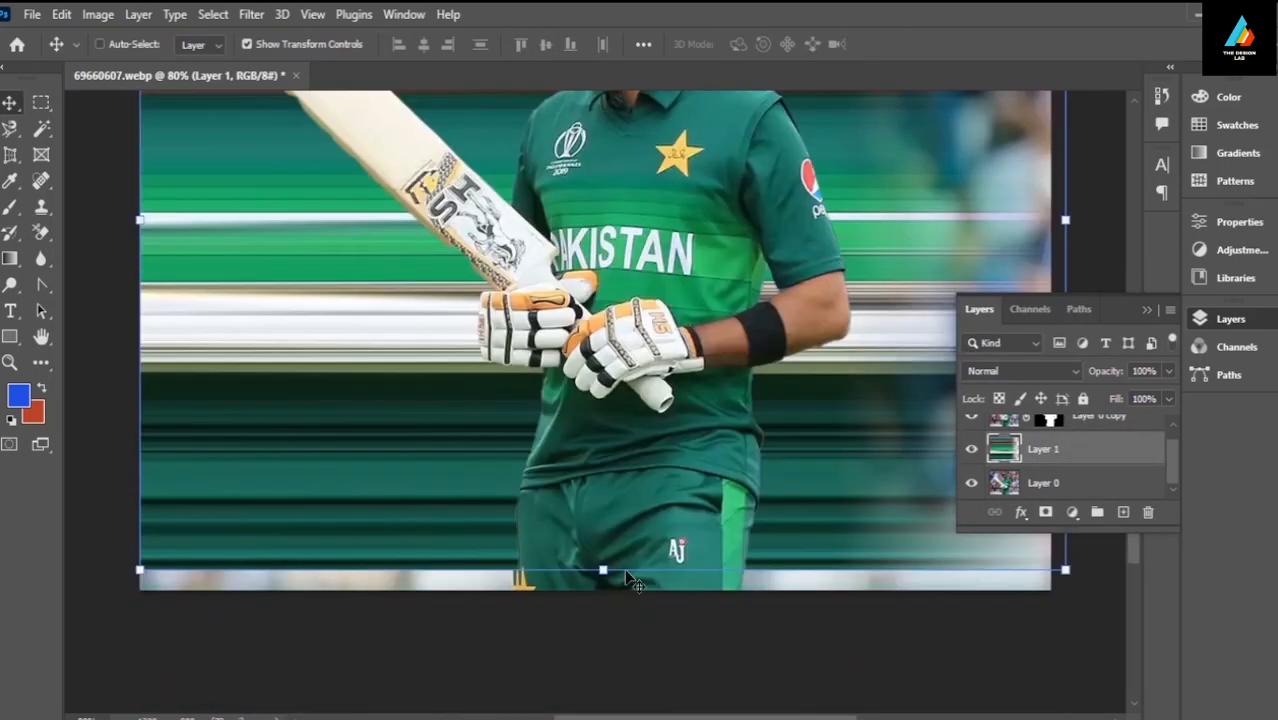
drag(603, 568, 603, 588)
scroll(986, 539, up, 1)
scroll(986, 539, down, 1)
- Resize and centre the streaks on Layer 1 to fit the canvas width and lower edge, and apply the transform
drag(1078, 230, 1050, 229)
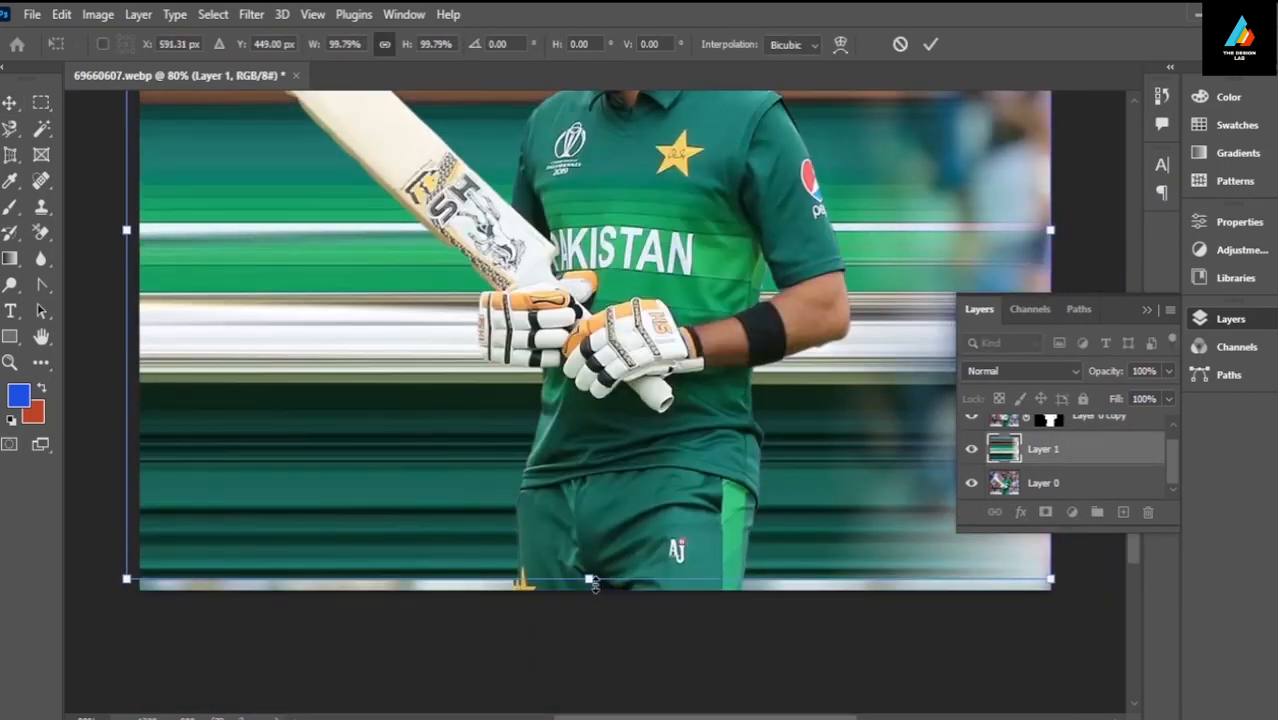
drag(592, 581, 592, 592)
scroll(697, 606, up, 4)
drag(201, 421, 168, 403)
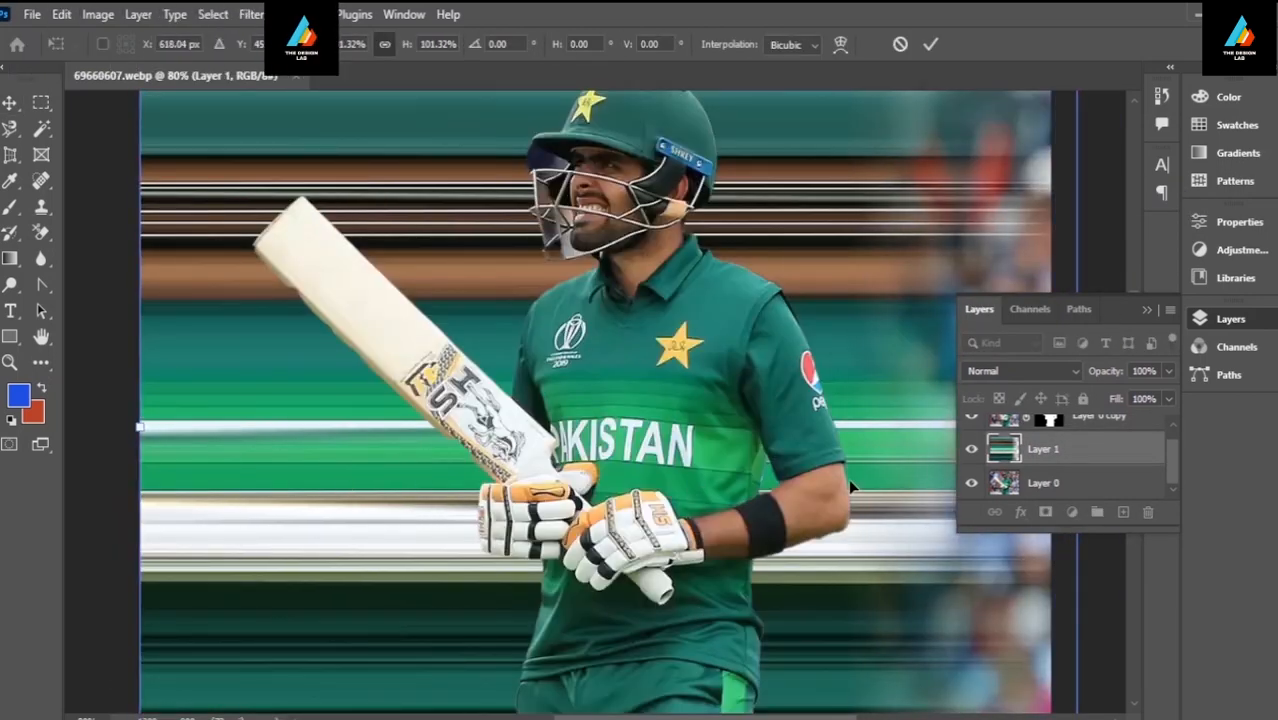
click(1147, 310)
drag(1077, 427, 1050, 428)
scroll(853, 399, down, 2)
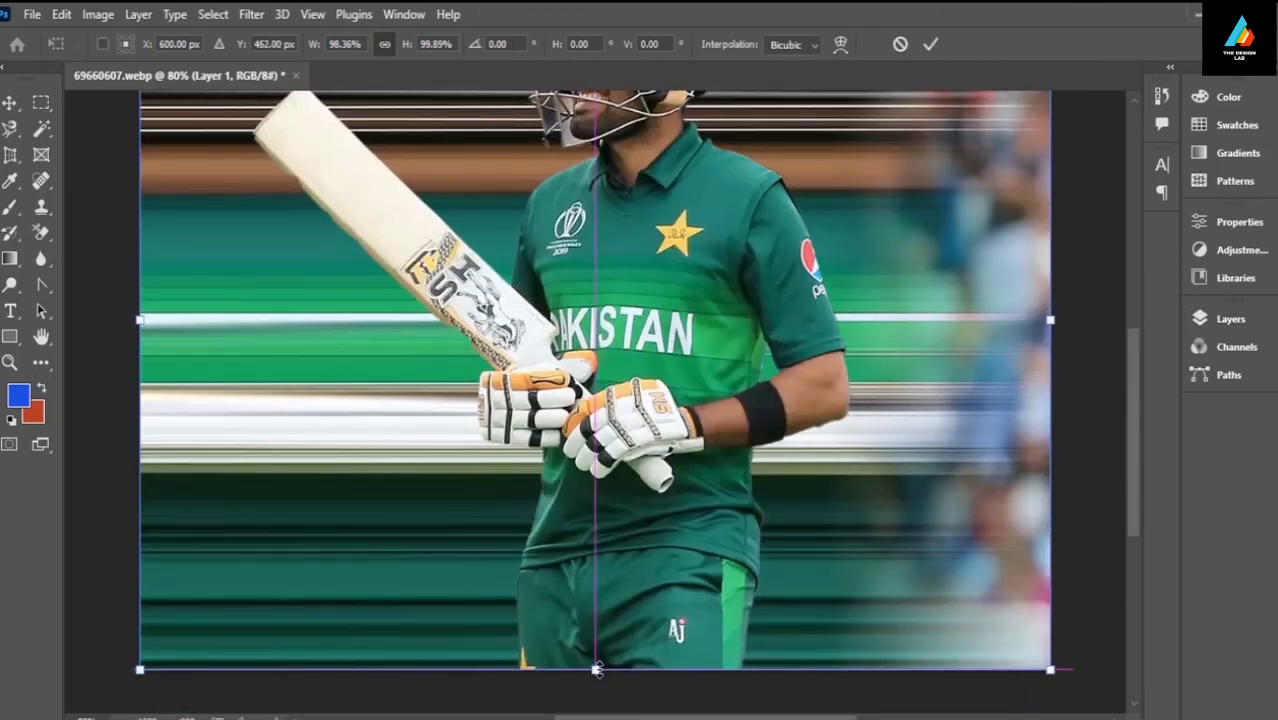
scroll(531, 211, up, 4)
key(Return)
scroll(903, 216, down, 2)
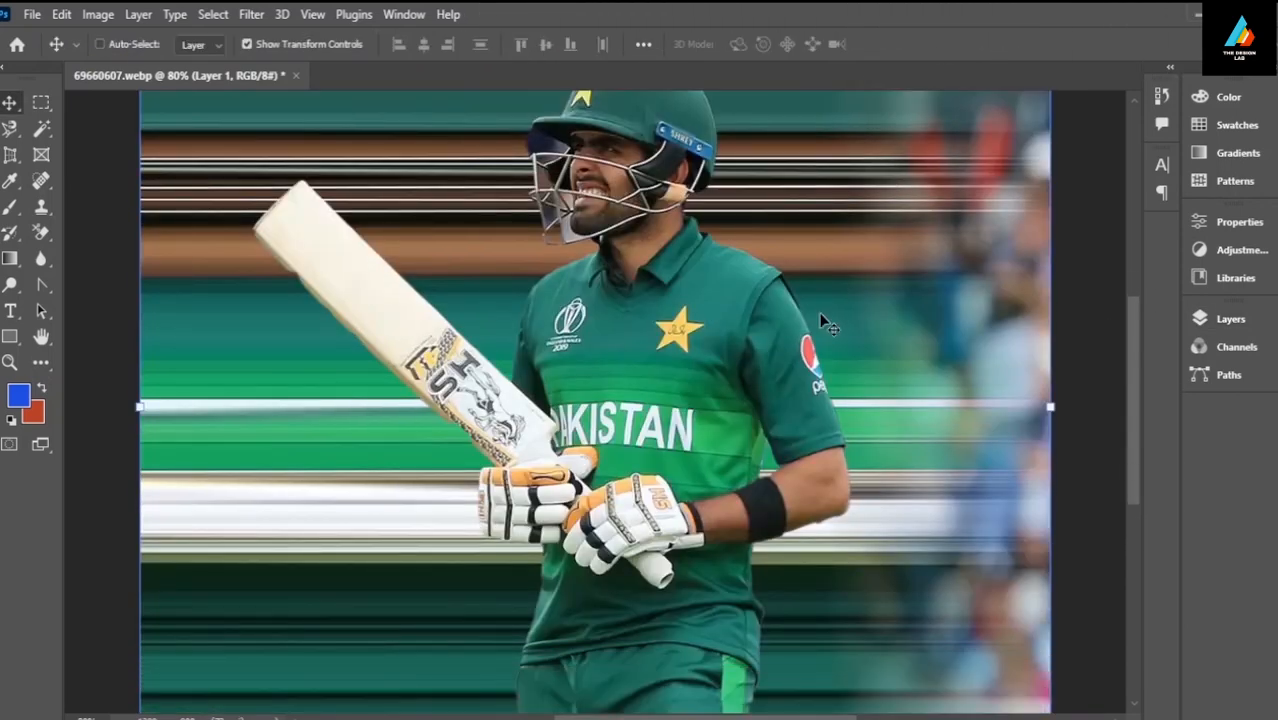
- Select the masked player layer, Layer 0 copy, and hide the background layers beneath it
click(1230, 318)
click(1016, 432)
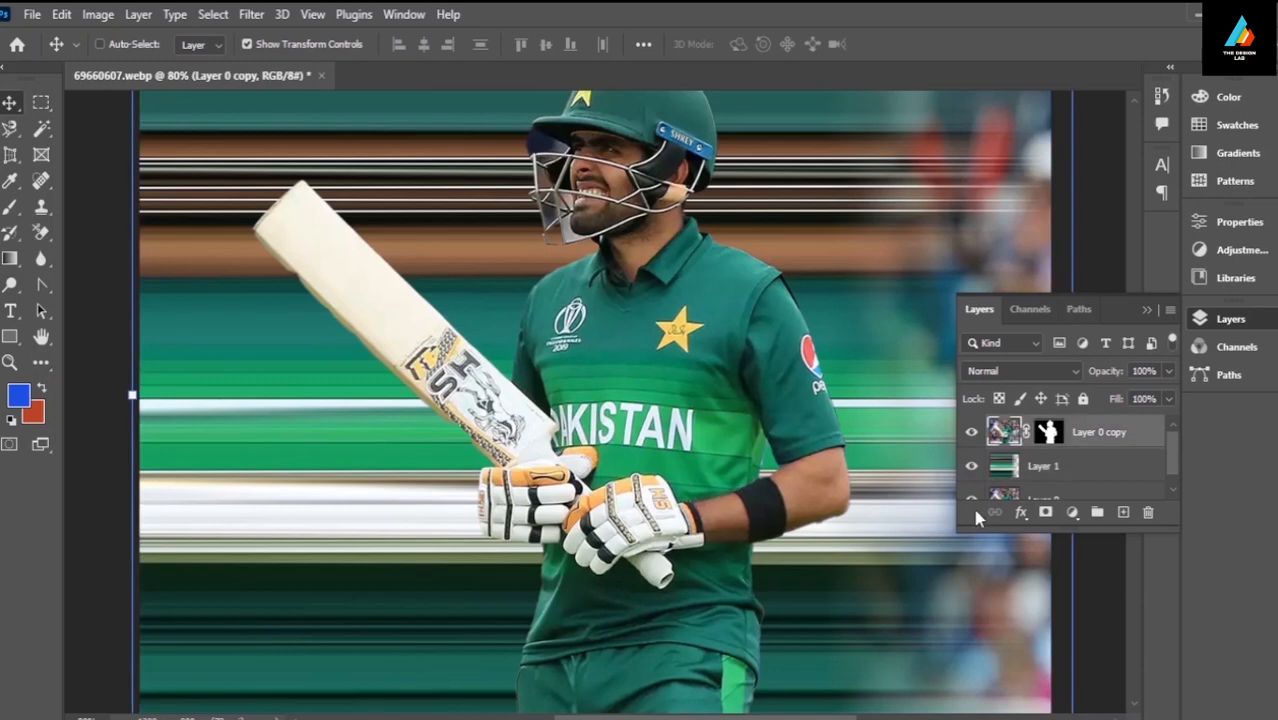
click(971, 465)
- Try to clear the leftover background beside the helmet grille using the Magic Wand
click(10, 128)
click(41, 128)
click(120, 167)
click(547, 145)
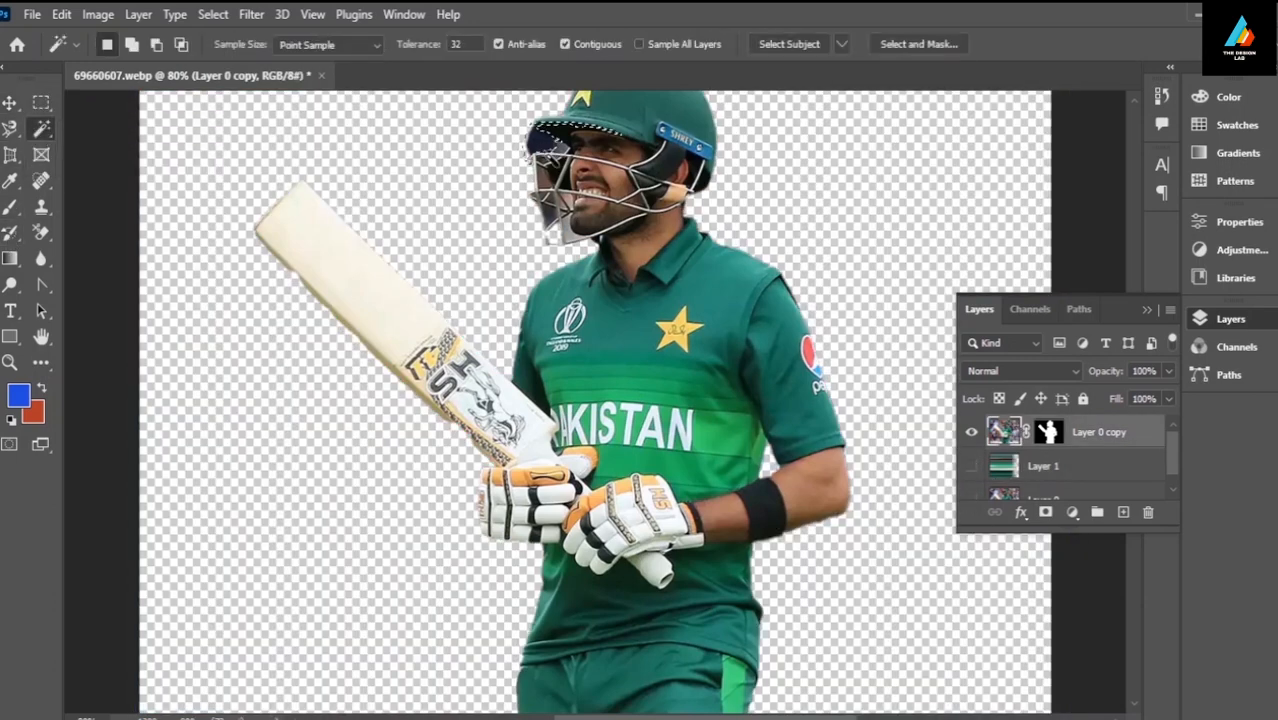
key(Delete)
click(61, 14)
click(98, 34)
- Undo the Magic Wand selection along the helmet's brim while keeping the Magic Wand active
click(41, 128)
click(120, 167)
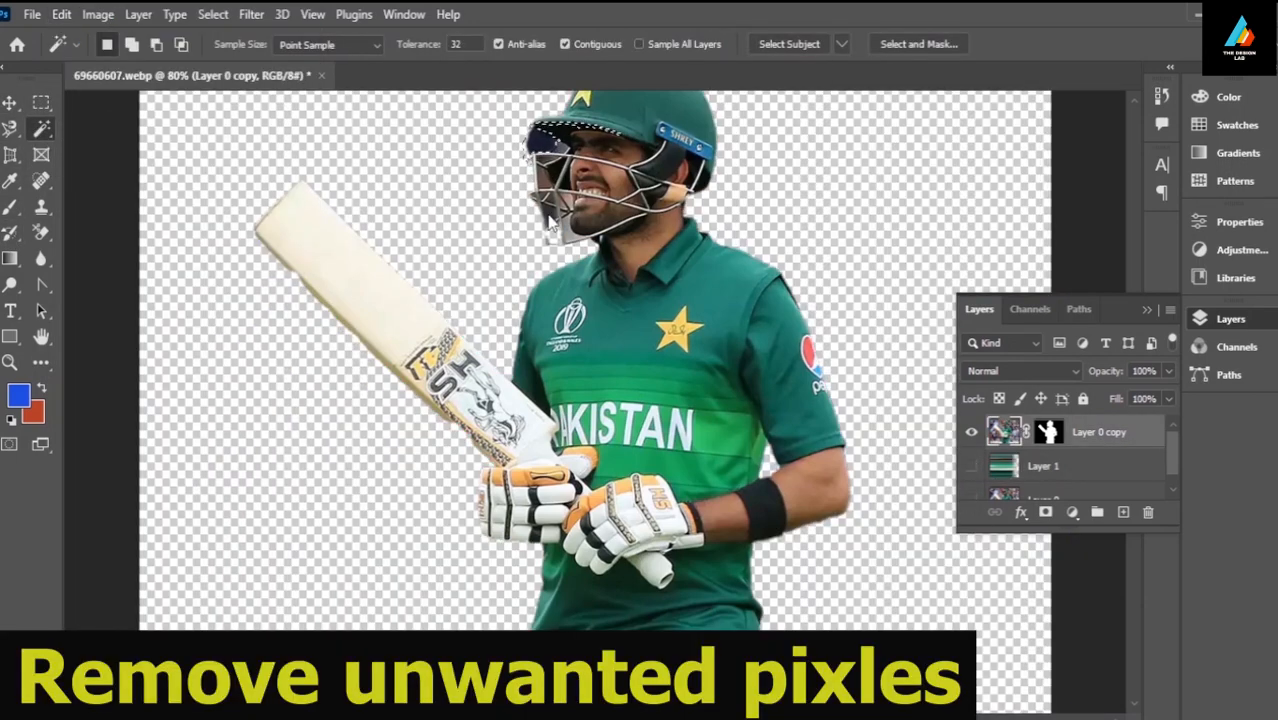
click(41, 129)
click(110, 129)
click(42, 130)
click(115, 167)
click(61, 14)
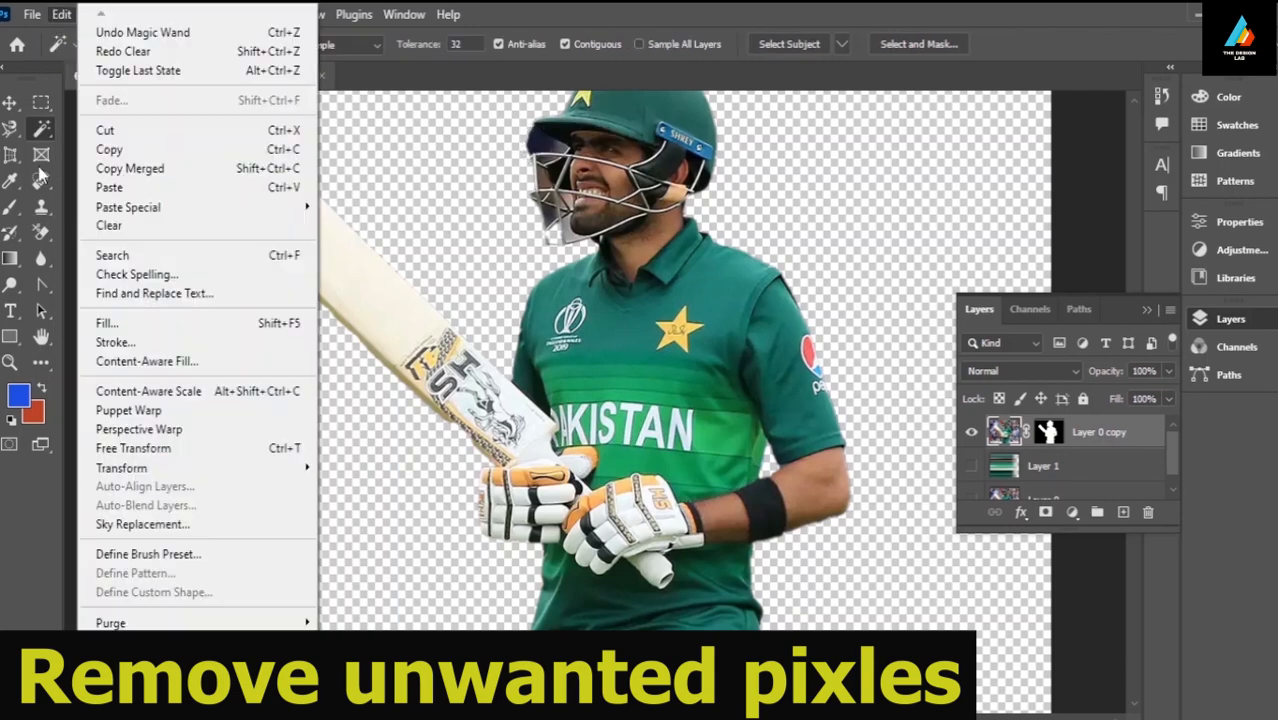
click(130, 33)
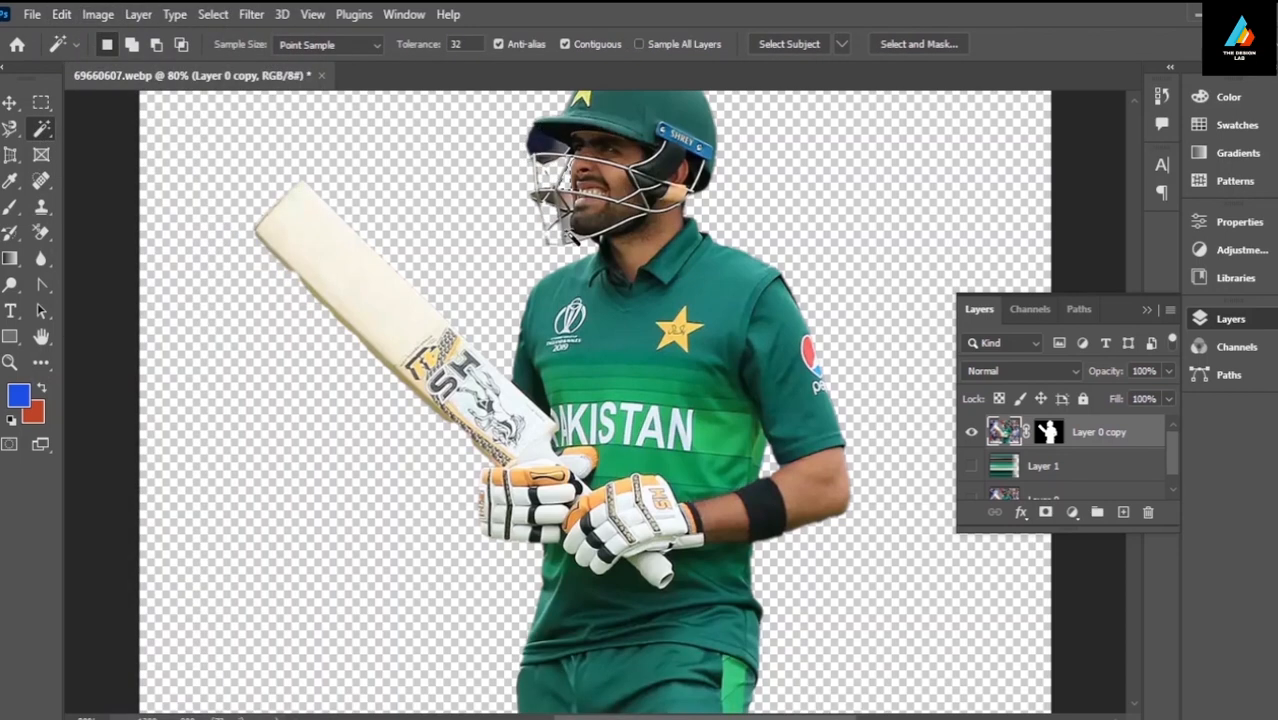
- Clear the unwanted background pixels between the bars of the helmet grille using the Magic Wand
click(558, 205)
key(Delete)
click(41, 128)
click(130, 148)
click(41, 128)
click(120, 167)
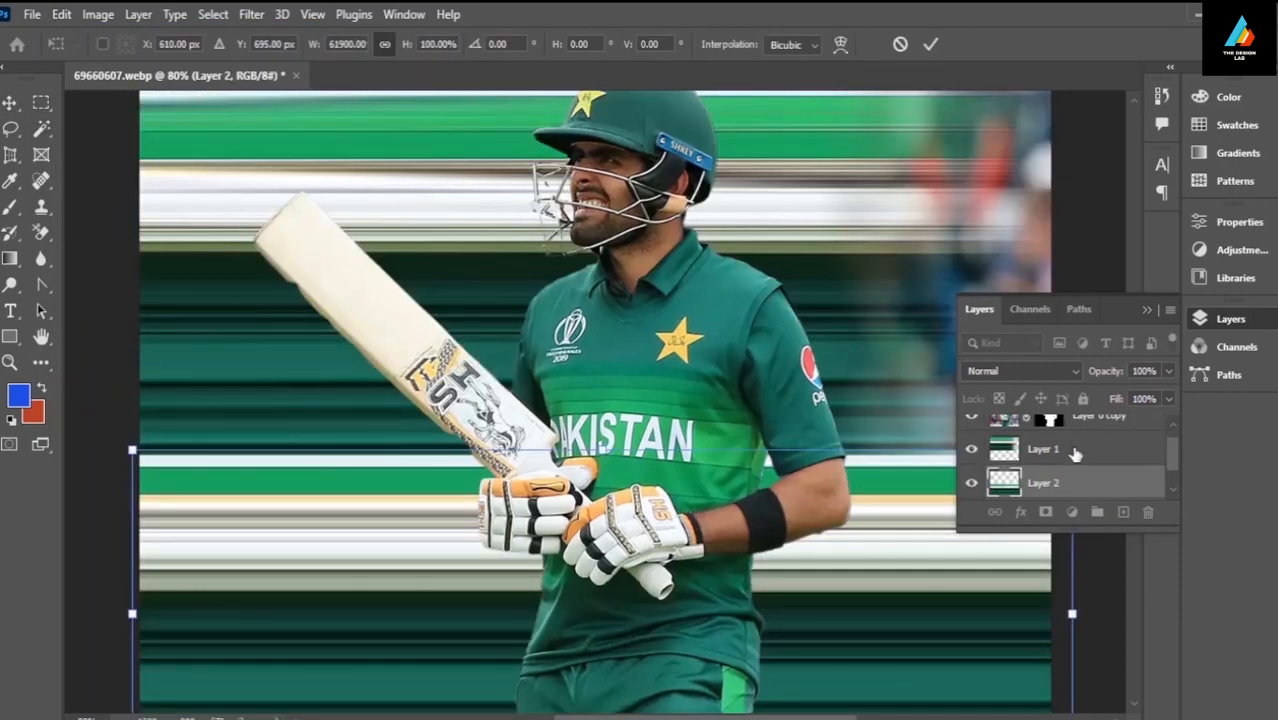
- Apply the transform and put the two streak layers, Layer 1 and Layer 2, into one group
ctrl+click(1075, 454)
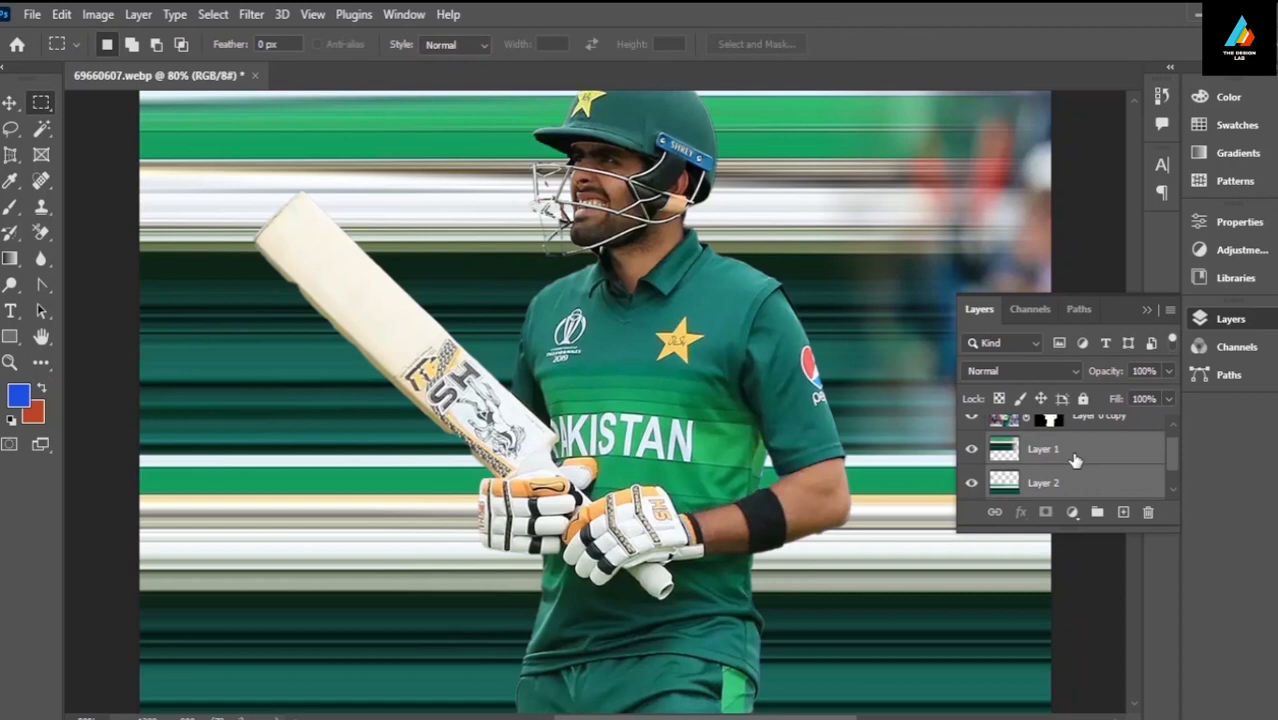
drag(1075, 459, 1097, 517)
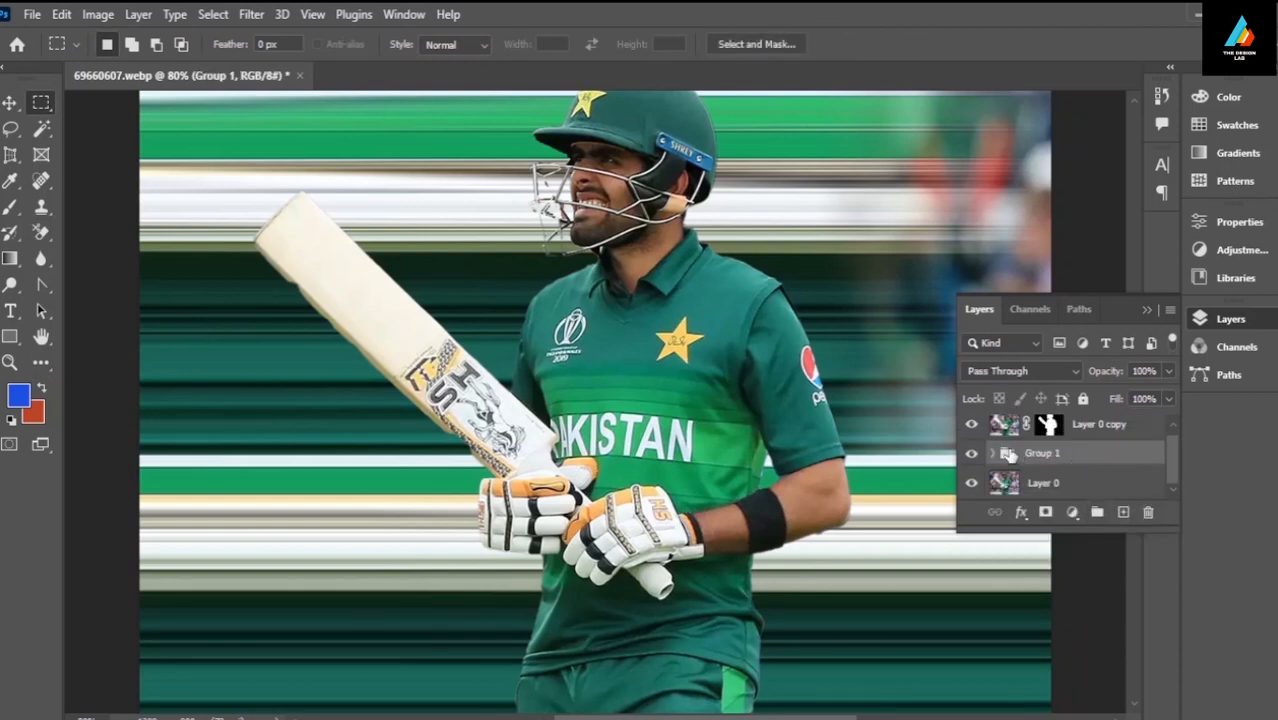
right_click(1010, 455)
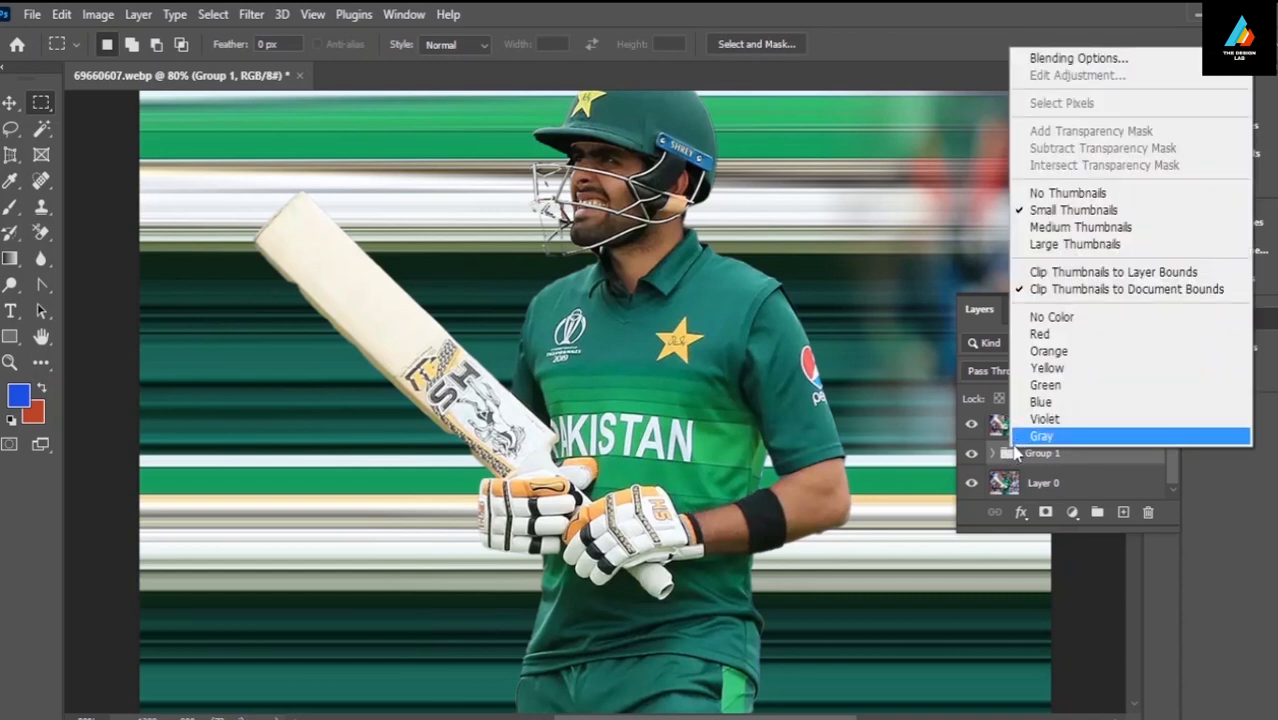
click(1081, 527)
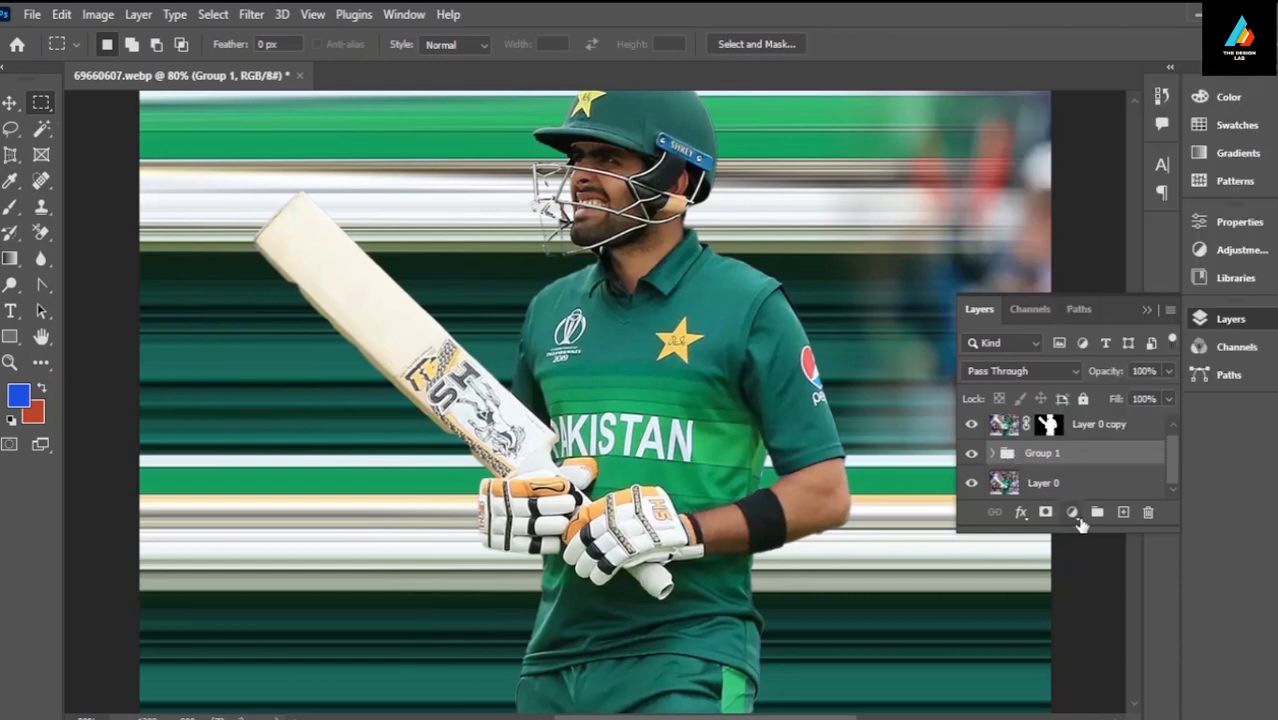
click(1072, 512)
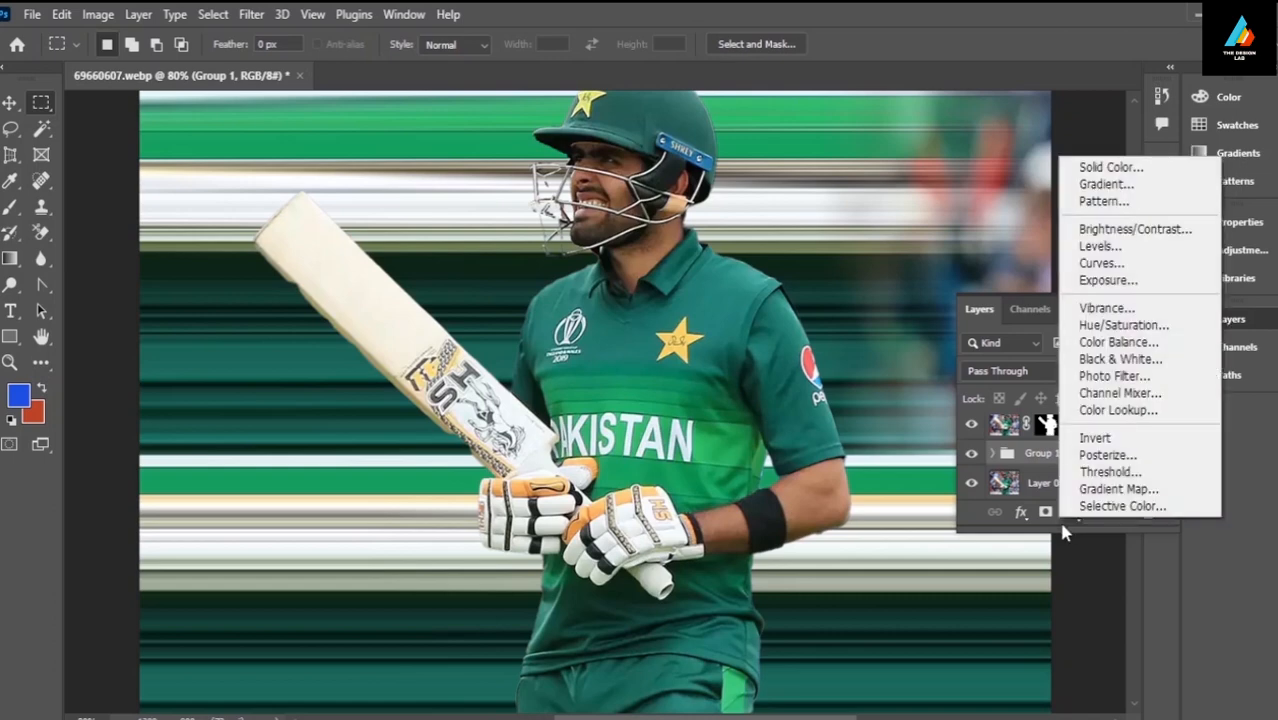
click(1018, 172)
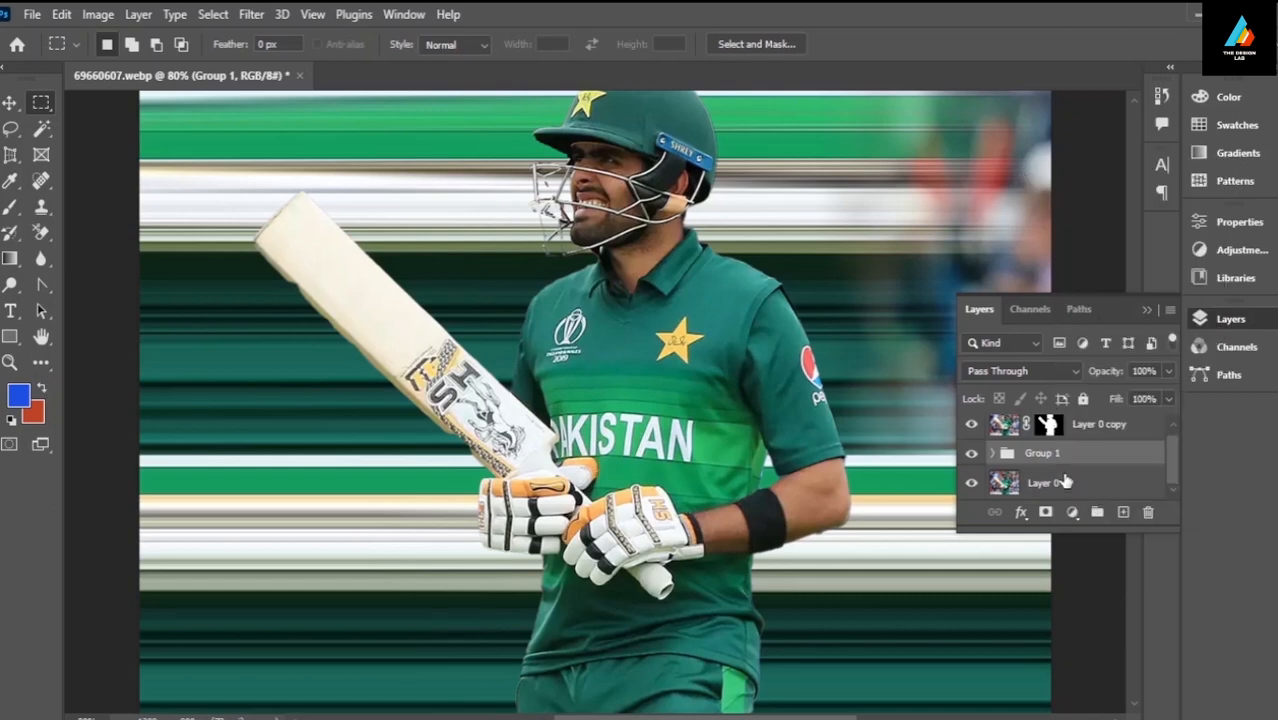
right_click(1011, 458)
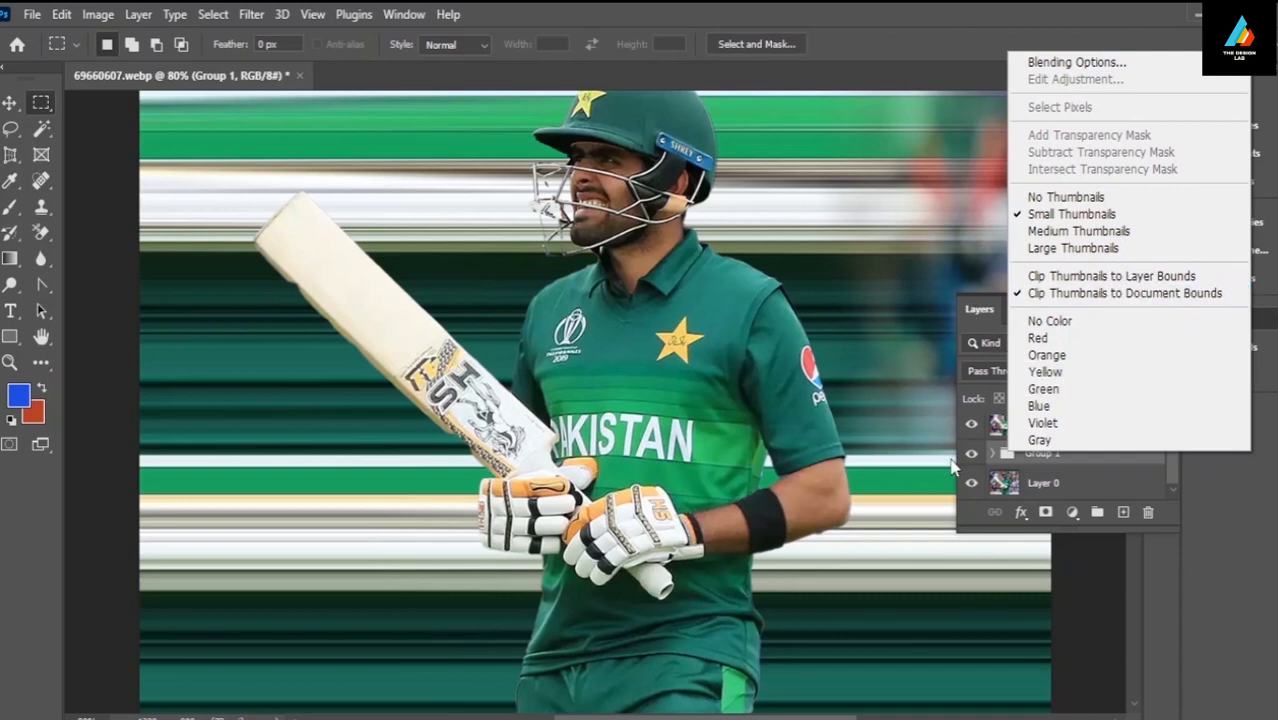
click(1098, 486)
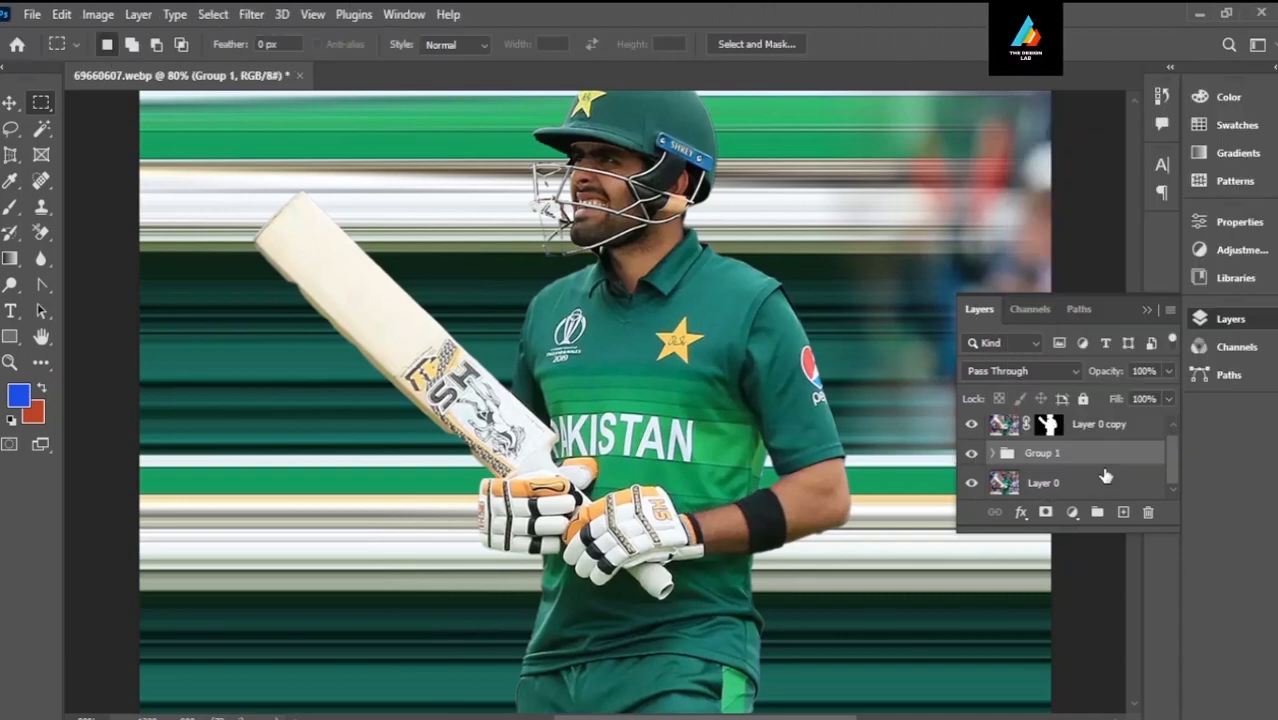
- Merge Group 1 into a single layer
scroll(1098, 480, up, 1)
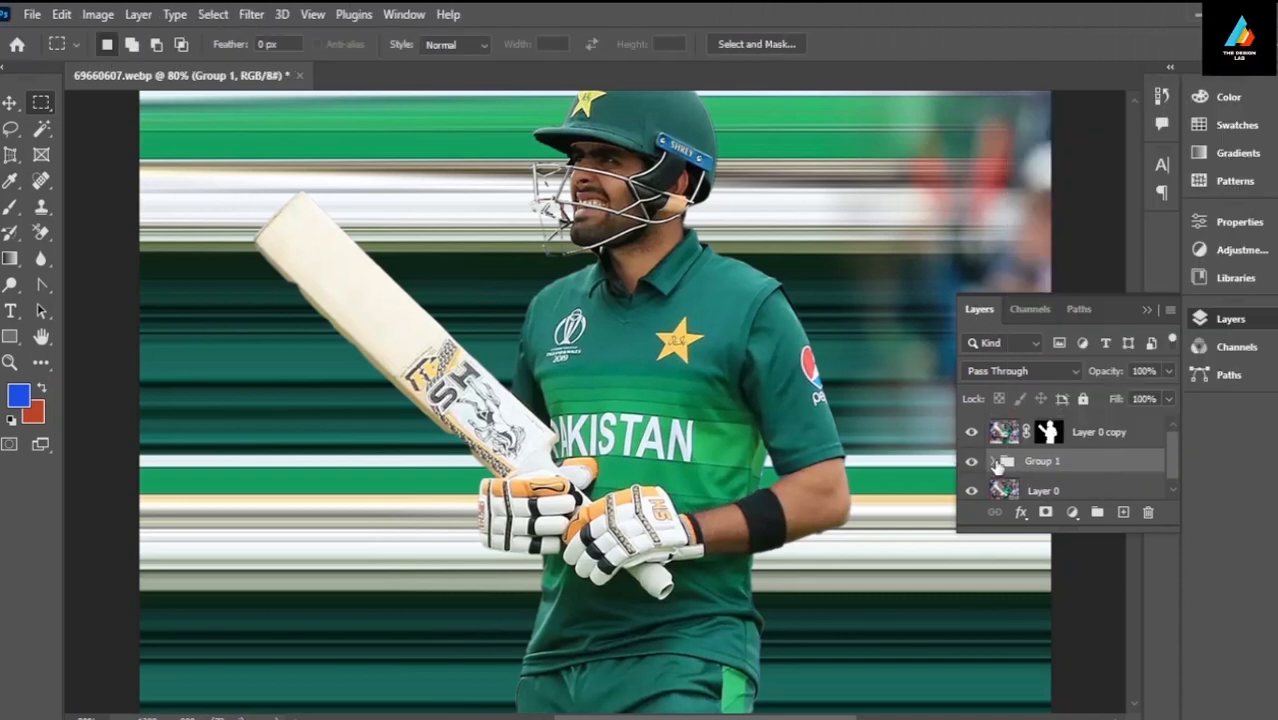
click(989, 462)
click(989, 462)
right_click(1047, 468)
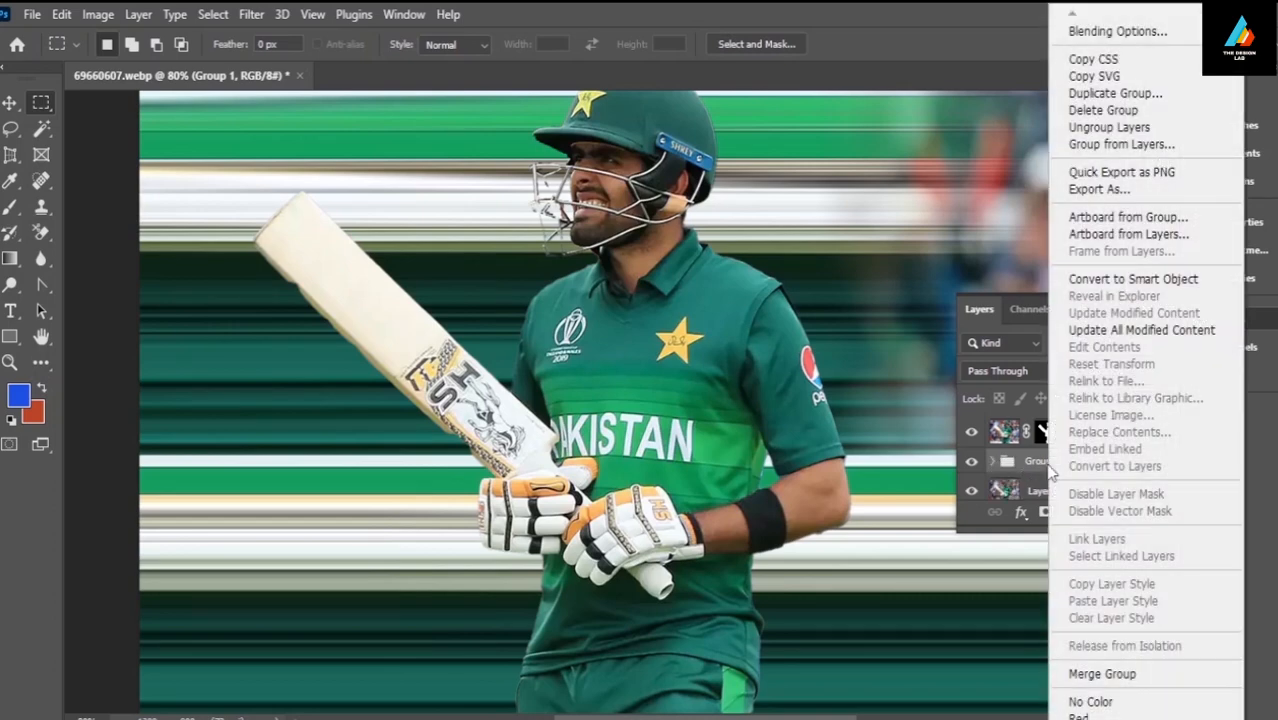
click(1143, 674)
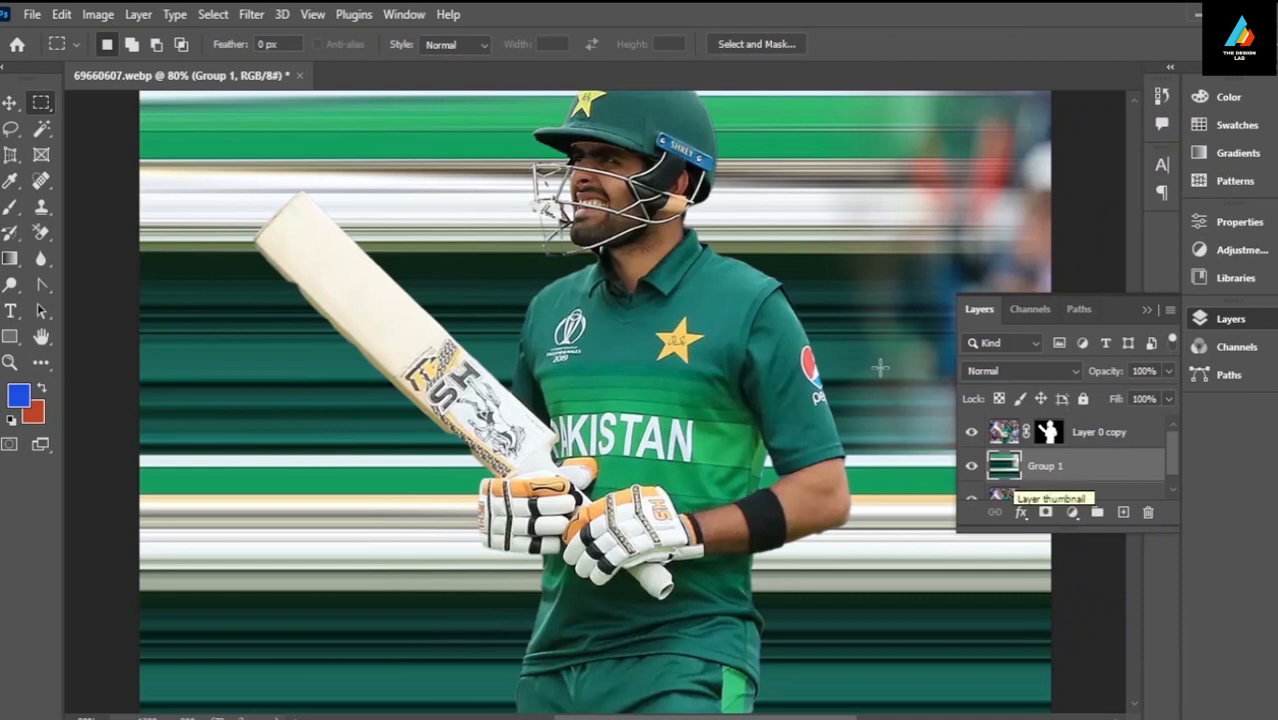
- Distort the merged streak layer Group 1 with the Polar Coordinates filter, using Rectangular to Polar
click(248, 14)
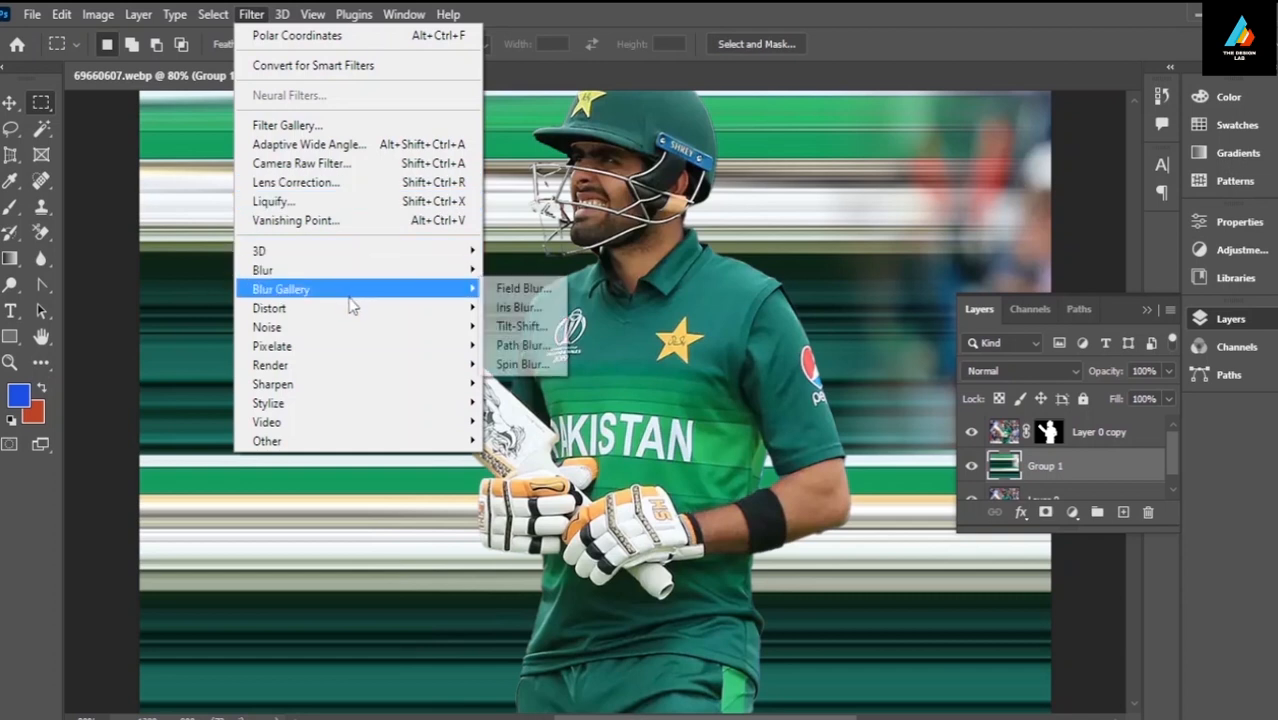
mouse_move(351, 308)
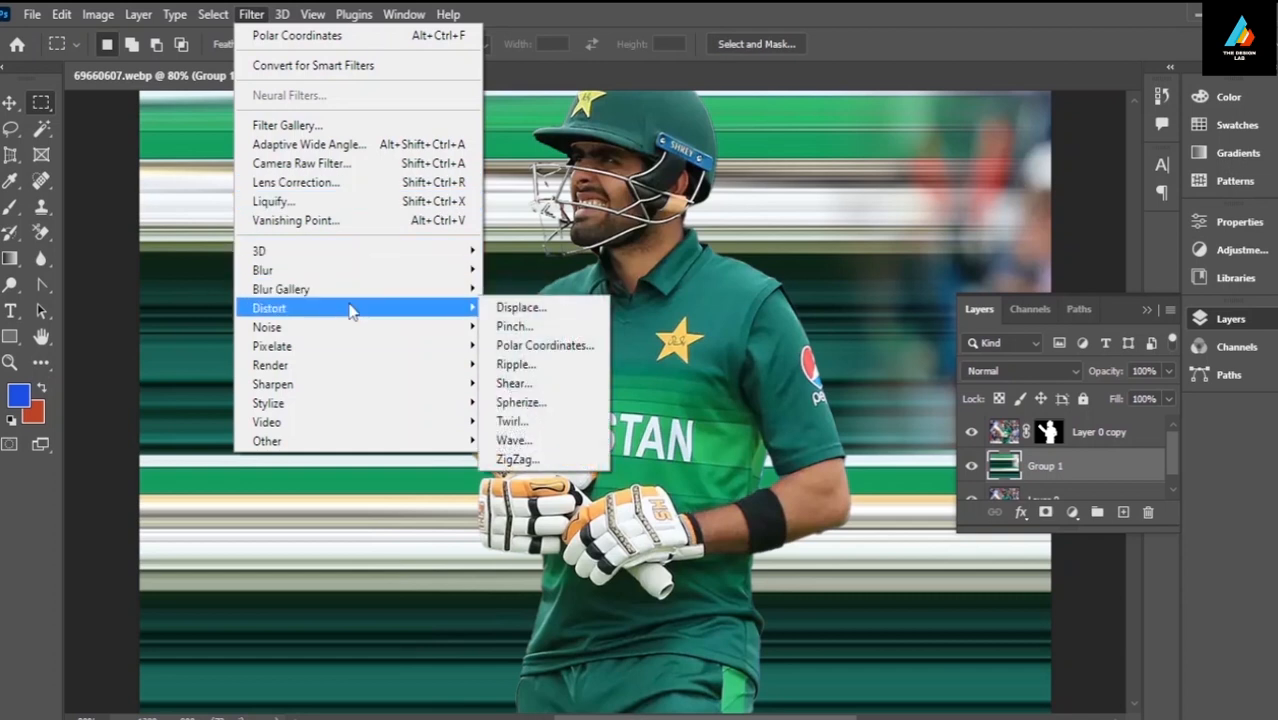
click(573, 346)
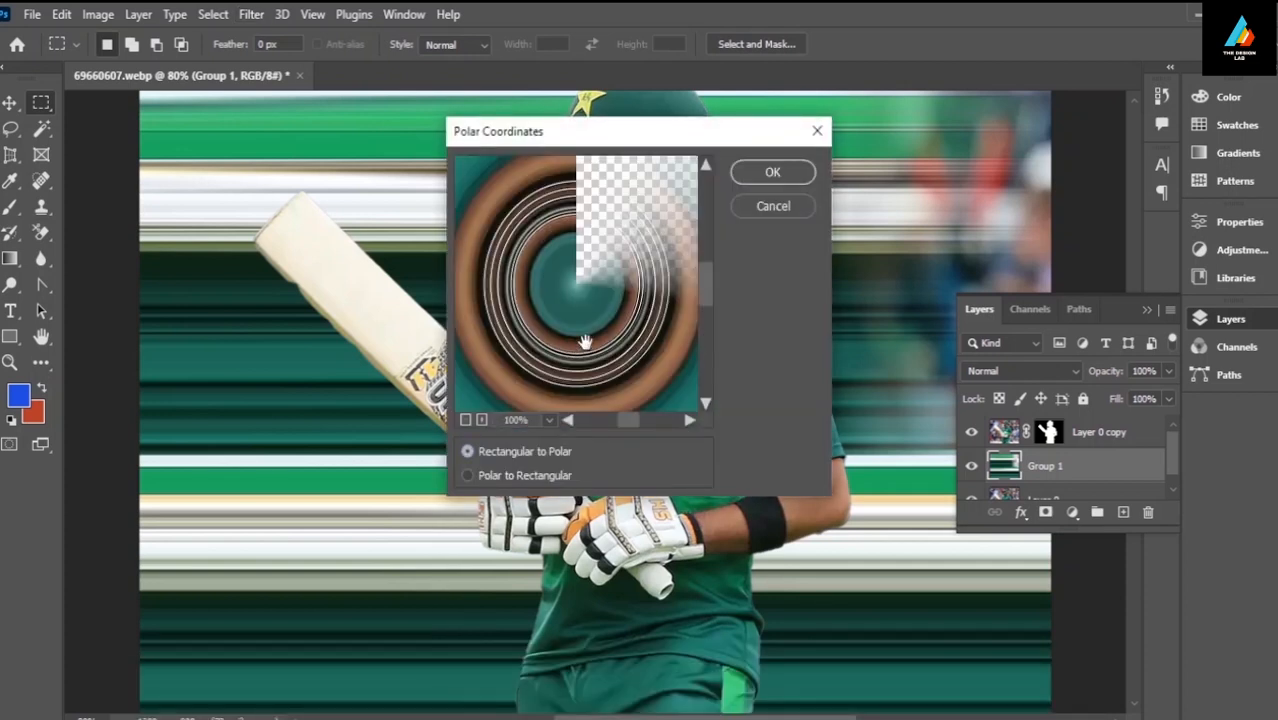
drag(585, 342, 622, 357)
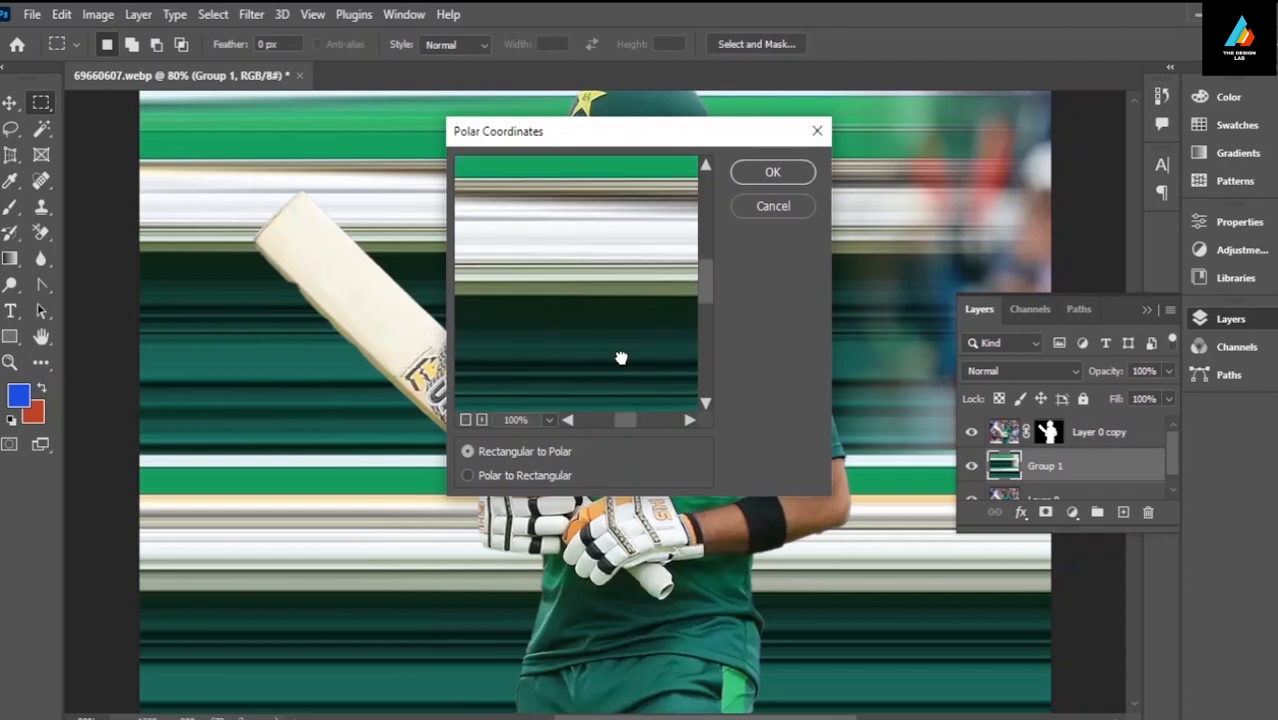
click(465, 421)
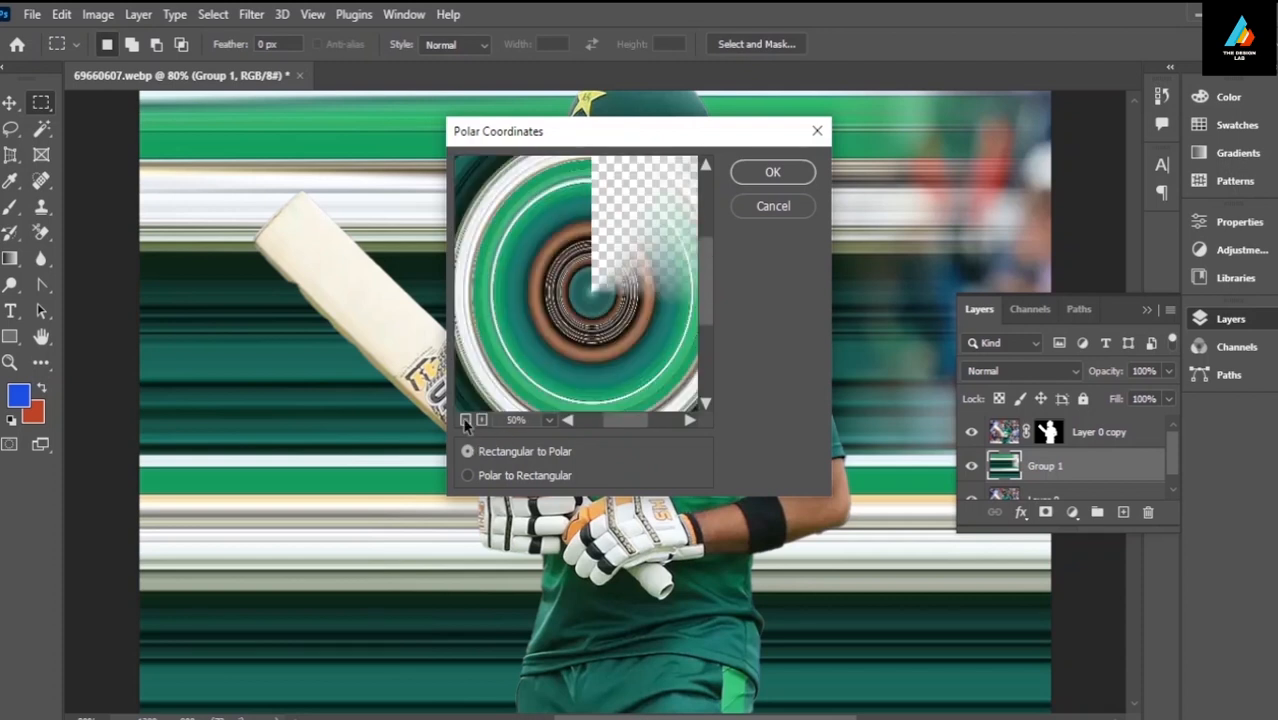
click(465, 421)
click(465, 421)
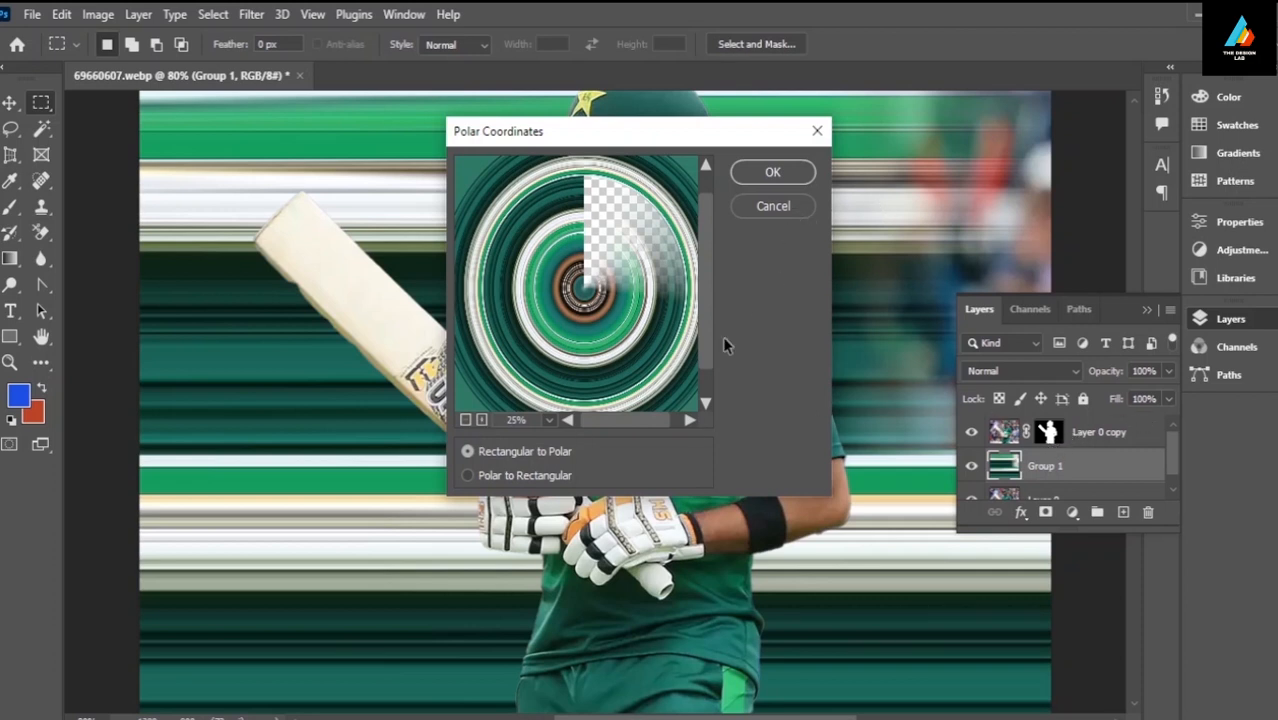
click(467, 421)
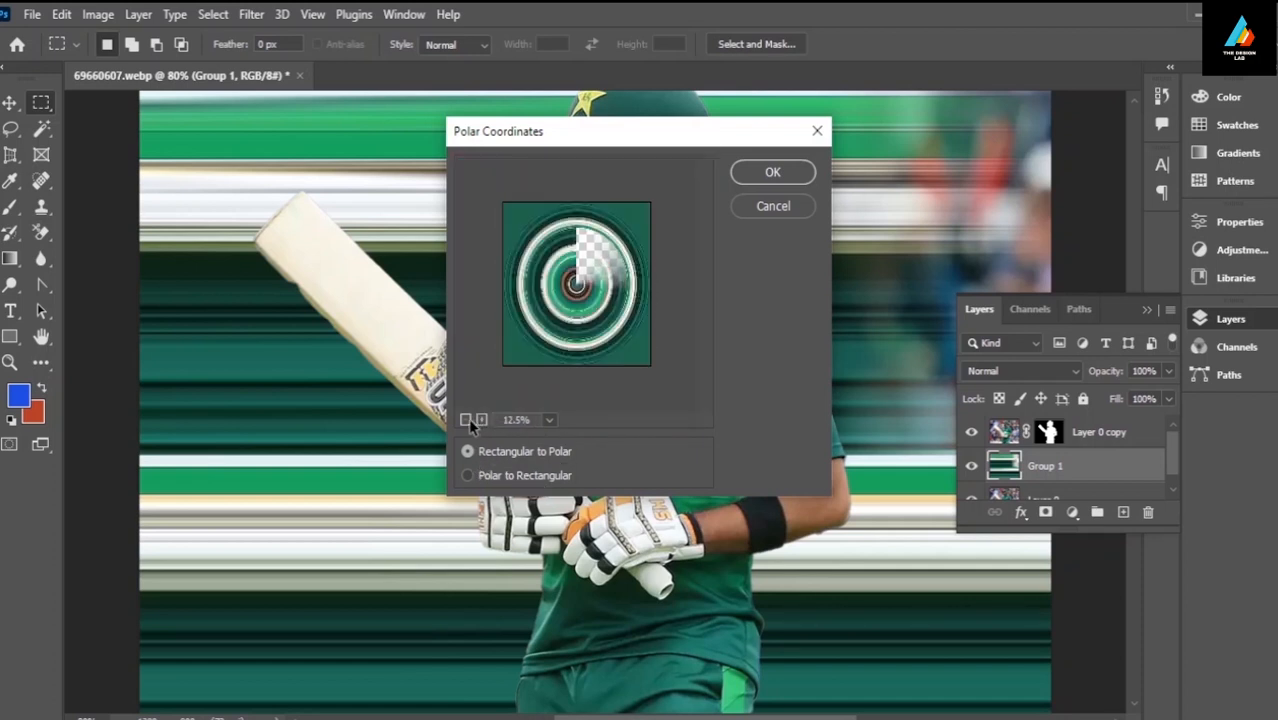
click(773, 173)
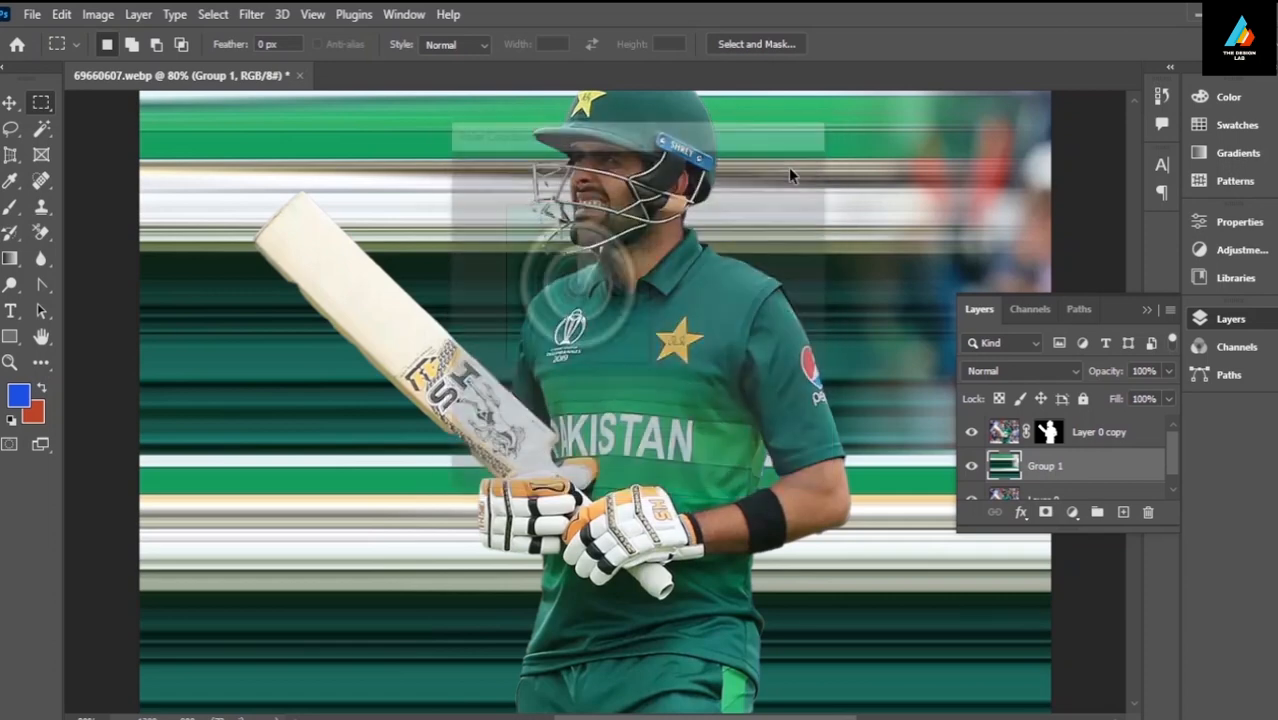
- Free-transform the circular Group 1 layer, lowering its upper edge to squash its height to about 69%
scroll(825, 152, up, 2)
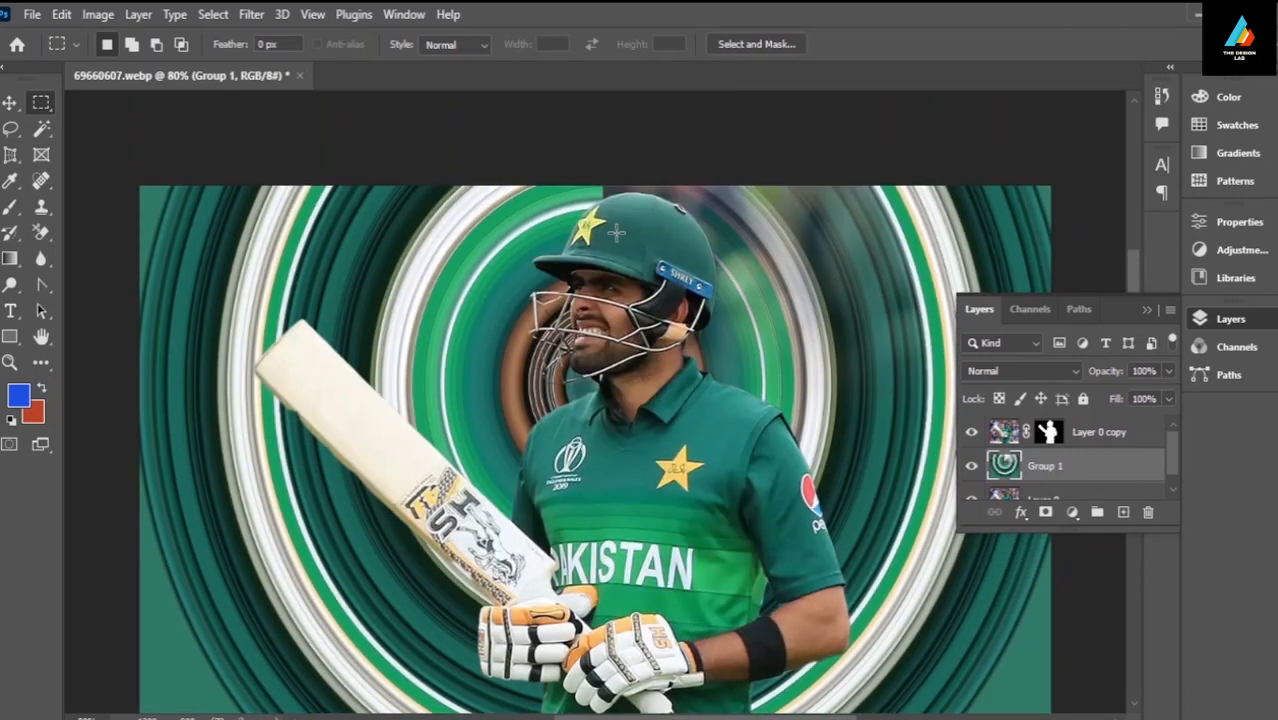
key(ctrl+t)
scroll(897, 322, up, 5)
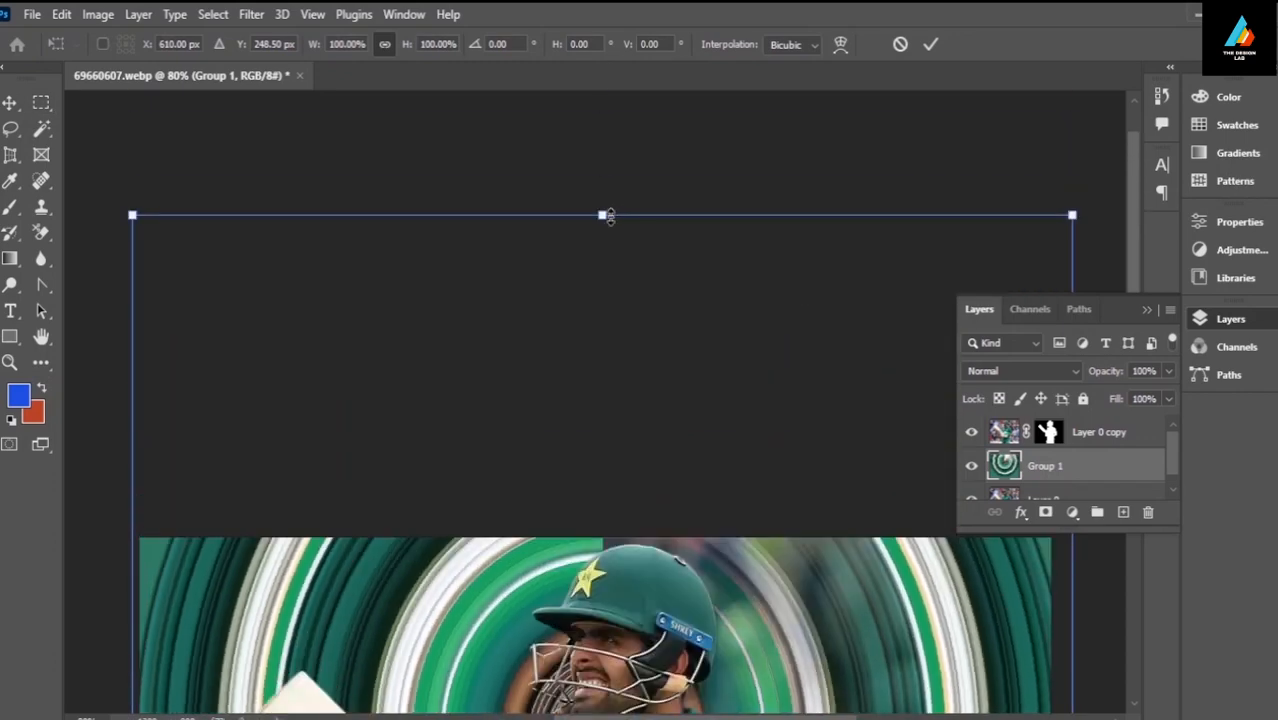
drag(610, 216, 605, 528)
scroll(626, 535, down, 8)
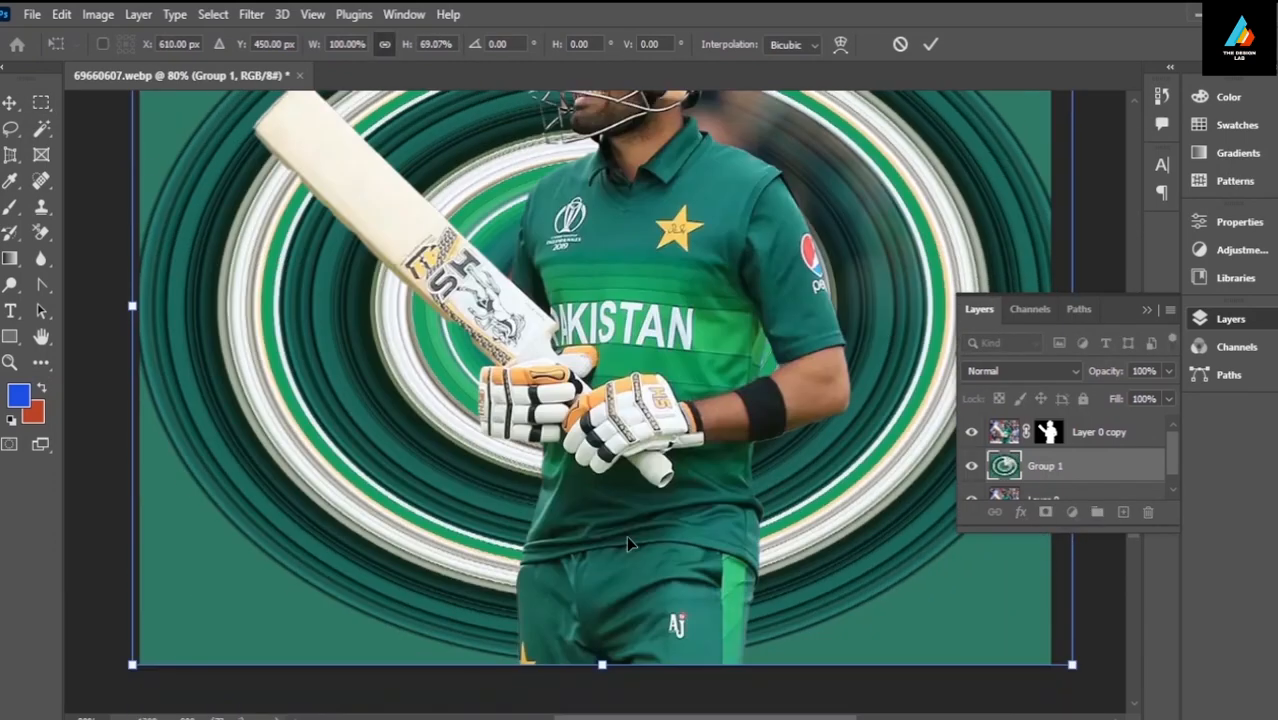
- Narrow the rings from both sides to about 86% width and reposition them behind the cricketer
drag(132, 305, 213, 340)
drag(1072, 306, 1026, 306)
drag(886, 225, 878, 241)
scroll(793, 275, up, 2)
drag(776, 281, 779, 245)
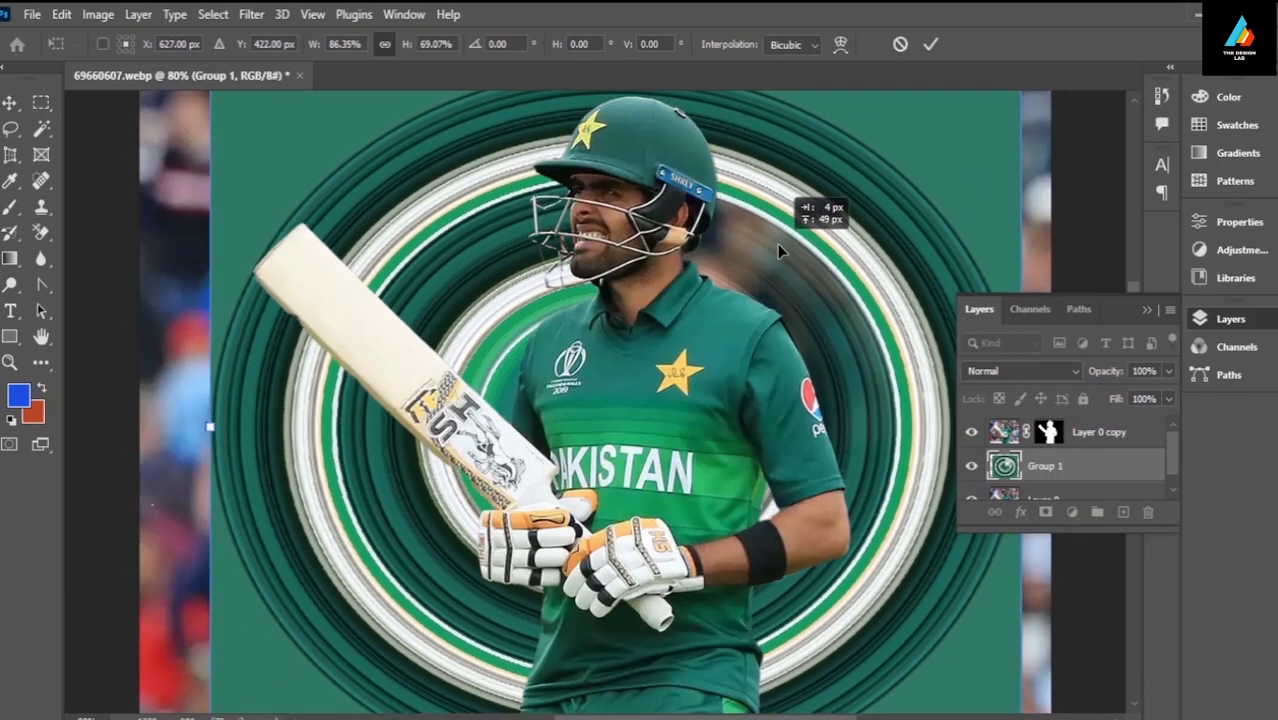
scroll(777, 243, down, 3)
drag(630, 612, 630, 624)
- Stretch the rings out to both sides of the canvas, to about 97% width and 82% height
drag(210, 266, 142, 264)
drag(1024, 263, 1052, 262)
drag(597, 638, 598, 704)
scroll(642, 360, up, 5)
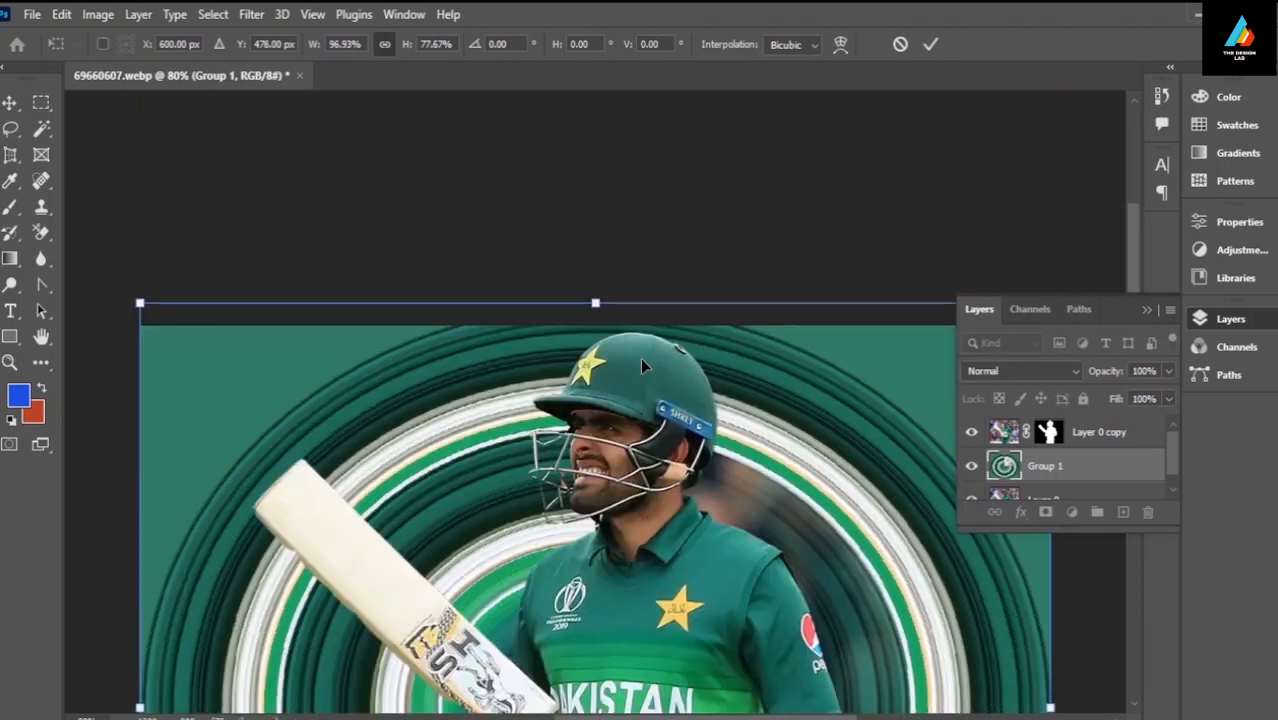
drag(596, 303, 597, 254)
scroll(597, 254, down, 3)
scroll(290, 270, down, 1)
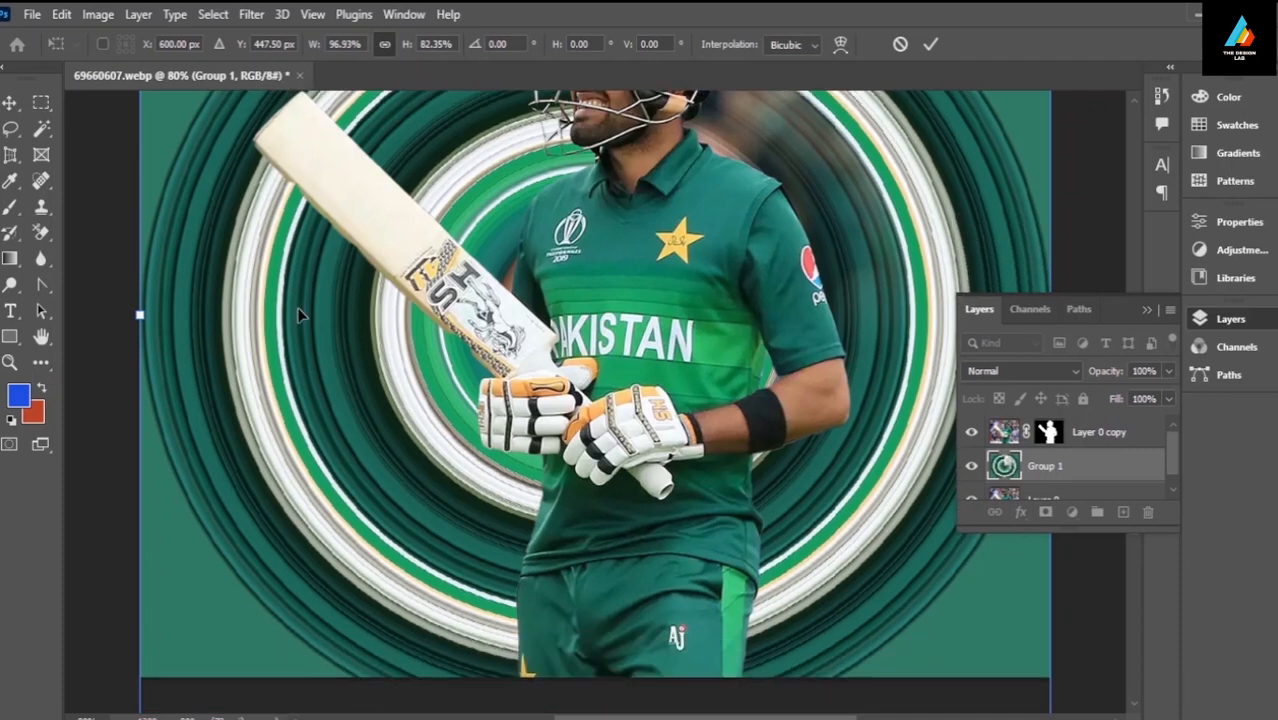
- Try widening the rings to about 98%, and return their outer side to the canvas edge
click(1149, 314)
drag(1051, 316, 1062, 315)
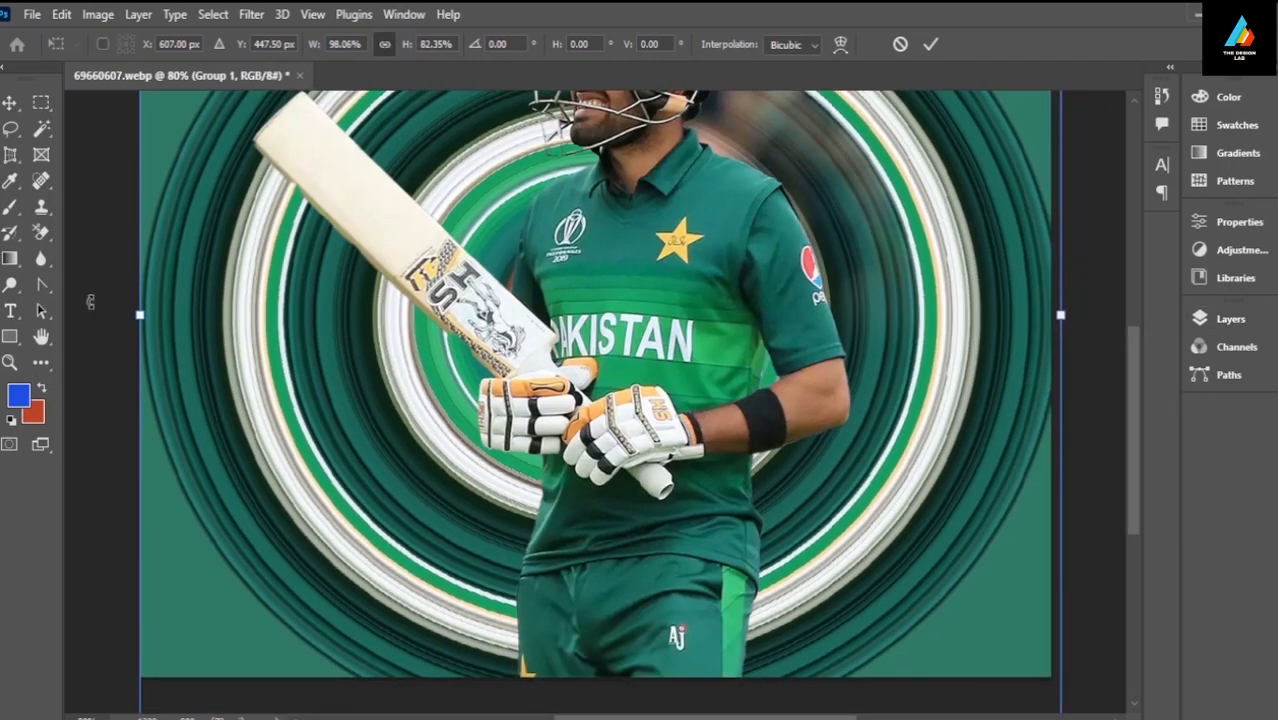
mouse_move(140, 315)
mouse_down()
mouse_move(125, 315)
mouse_move(140, 314)
mouse_up()
drag(1061, 315, 1051, 315)
- Shift the rings sideways and enlarge them to 100% width and about 103% height
scroll(721, 317, down, 5)
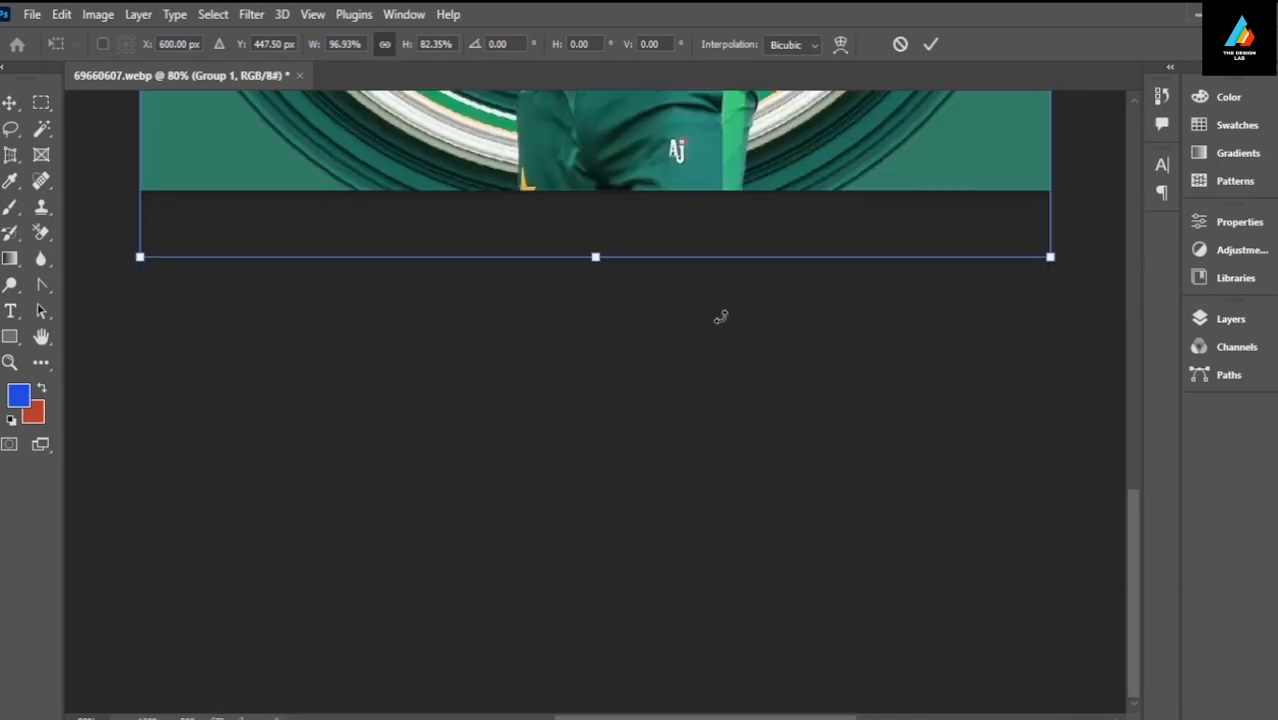
scroll(721, 317, up, 6)
drag(451, 220, 474, 222)
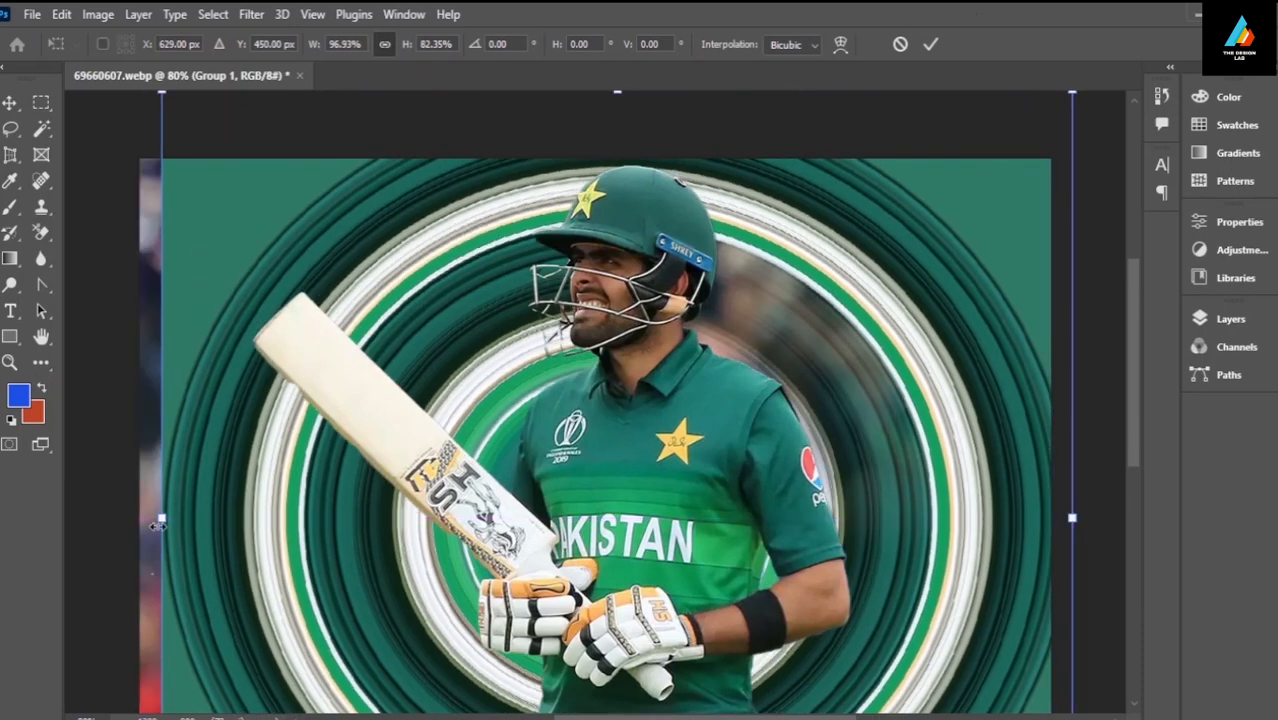
drag(158, 520, 131, 517)
scroll(593, 265, down, 6)
drag(599, 262, 602, 476)
scroll(660, 295, up, 5)
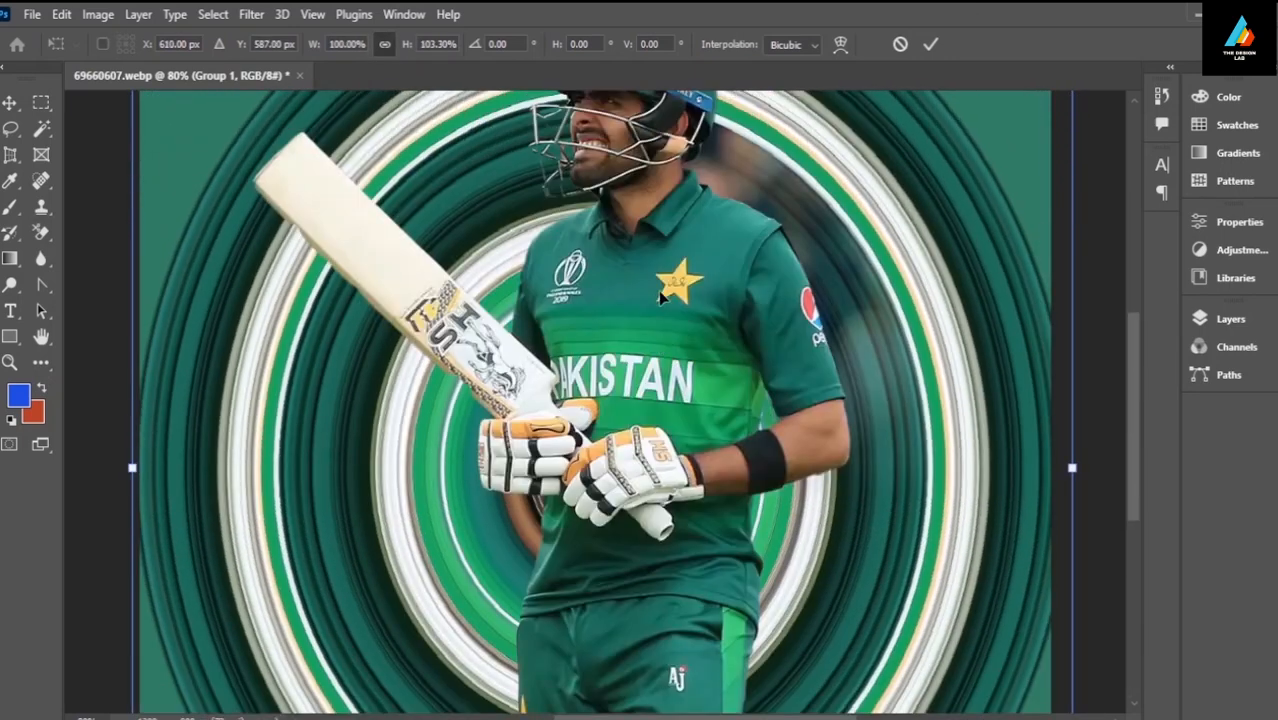
- Nudge the rings so one side meets the canvas edge, and reduce their height to about 88%
scroll(660, 297, up, 2)
mouse_move(758, 148)
mouse_down()
mouse_move(781, 159)
mouse_move(751, 165)
mouse_up()
drag(860, 258, 876, 260)
scroll(790, 410, down, 6)
drag(609, 622, 610, 467)
scroll(662, 345, up, 1)
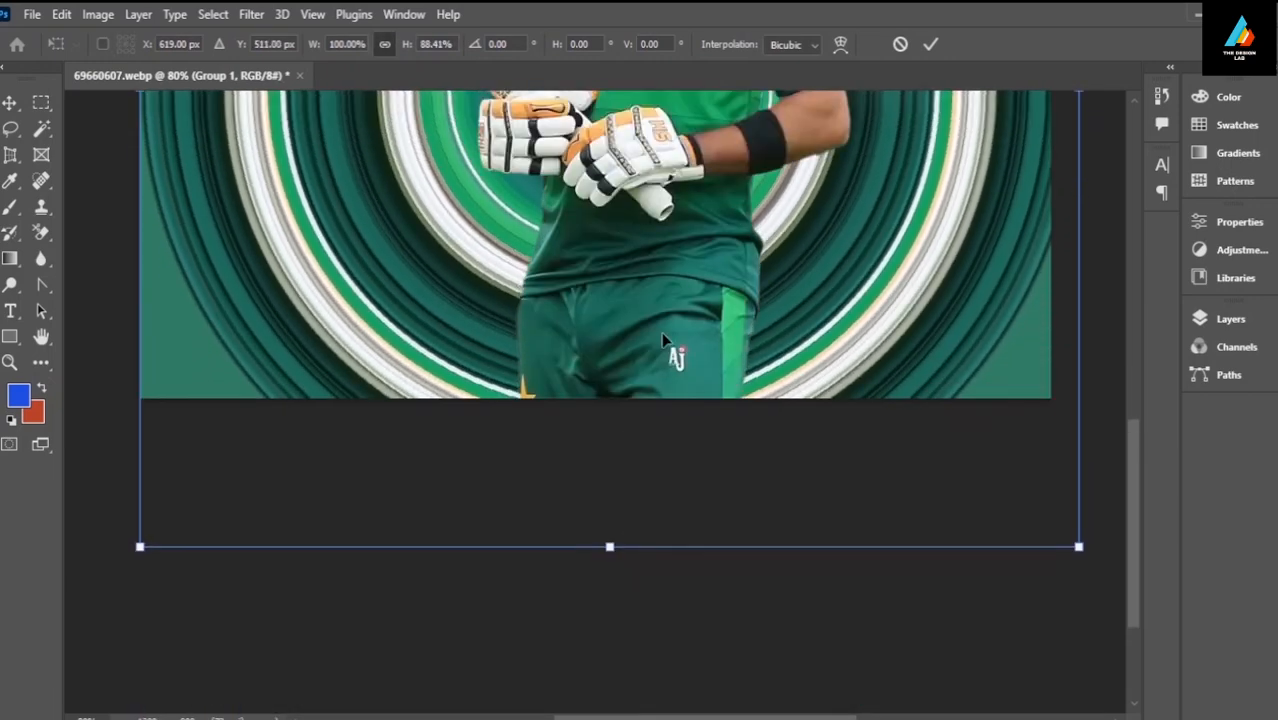
- Adjust the rings to about 92% height, shift them up behind the cricketer, and apply the transform
scroll(662, 340, up, 6)
drag(608, 157, 609, 200)
scroll(688, 197, down, 2)
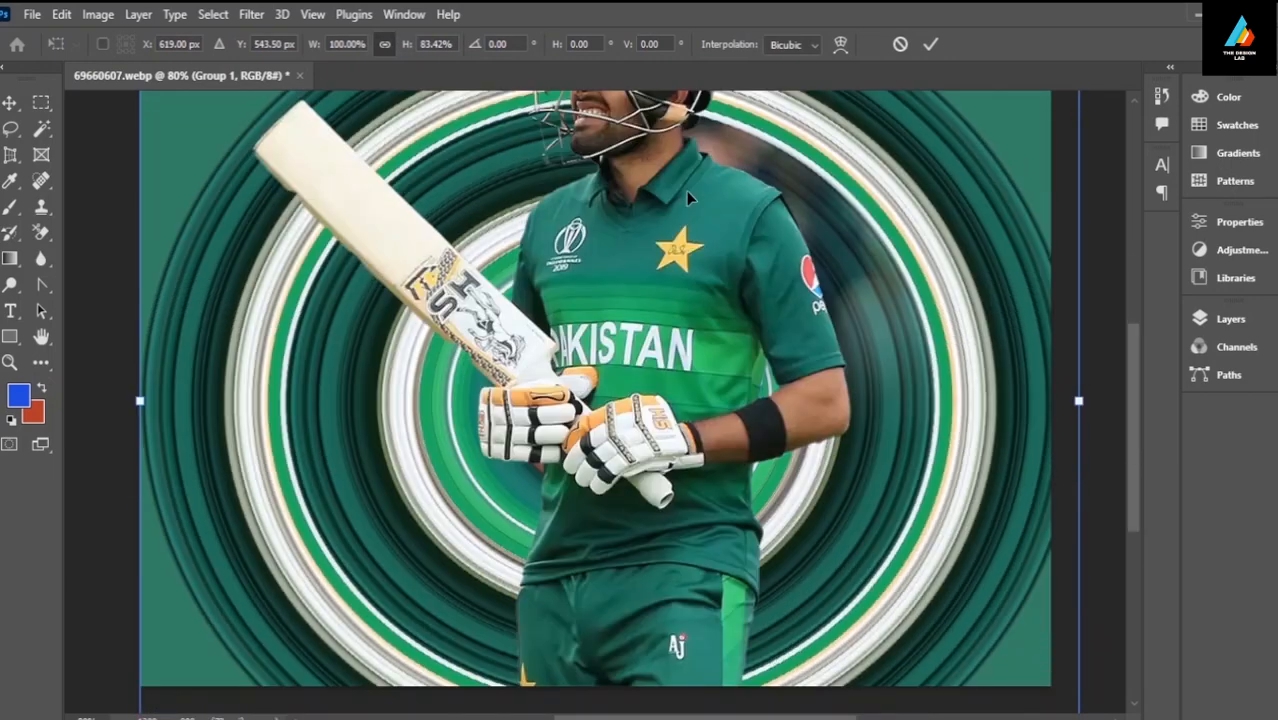
scroll(686, 191, down, 5)
drag(606, 579, 608, 665)
scroll(608, 660, up, 6)
drag(750, 217, 749, 195)
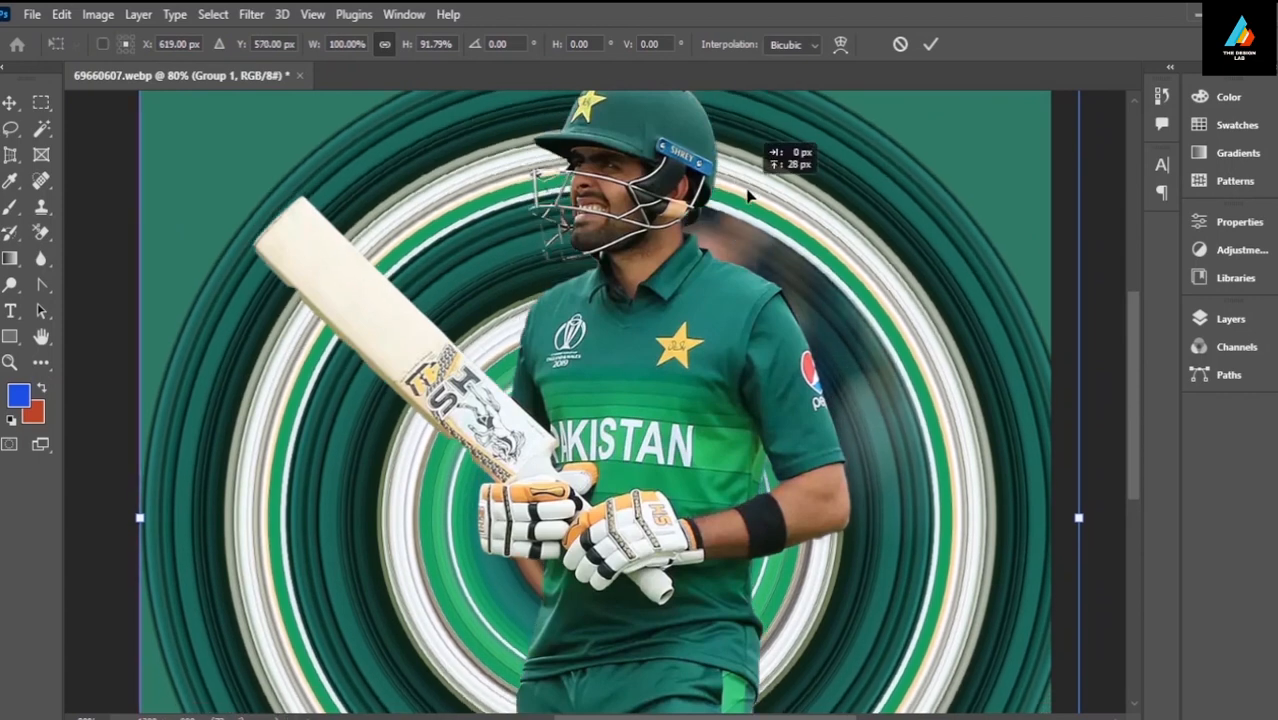
key(Return)
- Add a layer mask to Group 1
scroll(448, 440, down, 4)
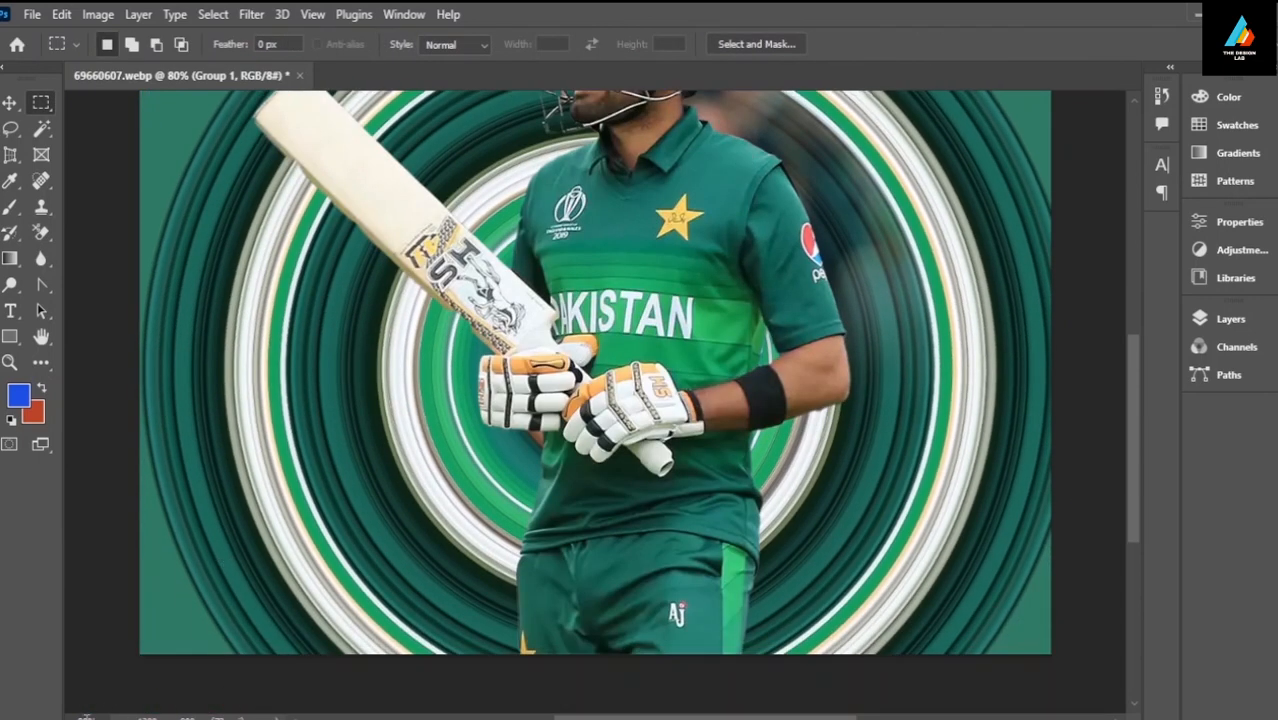
scroll(589, 563, down, 1)
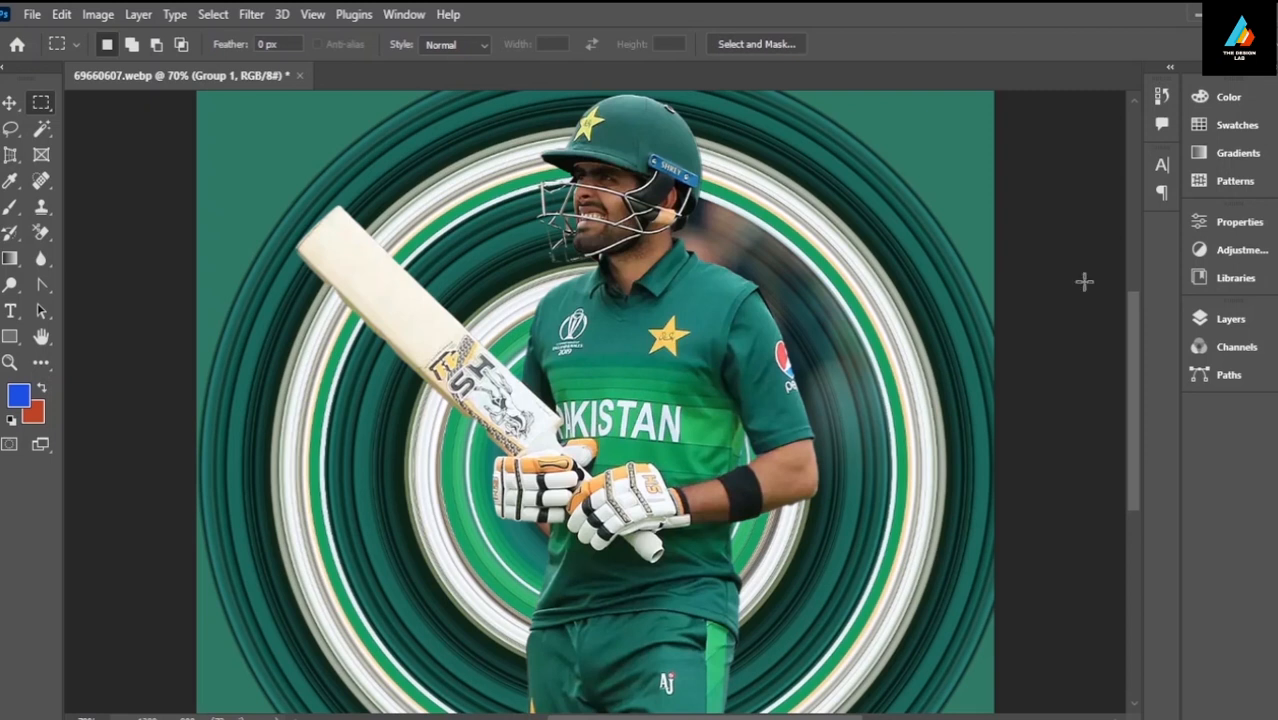
click(1232, 320)
drag(1026, 474, 1045, 512)
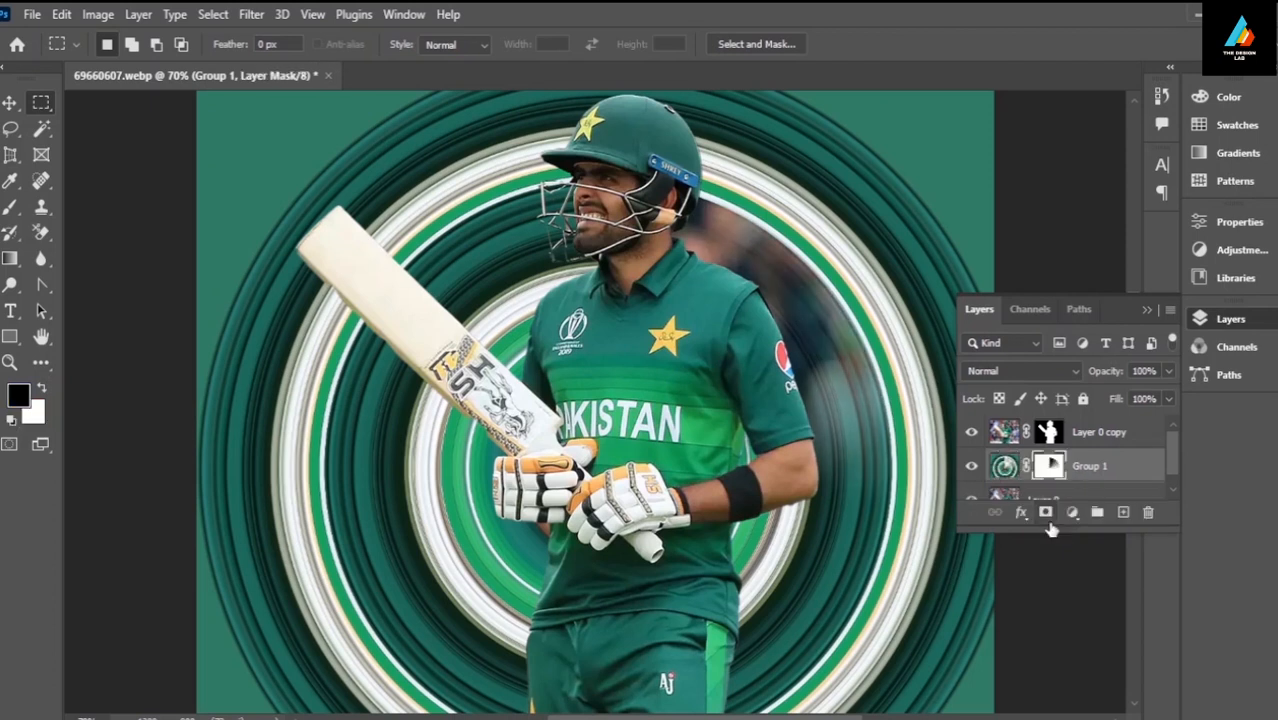
scroll(595, 400, up, 3)
- Paint black on the Group 1 mask with the Brush to hide the rings between the bat and the helmet
click(12, 207)
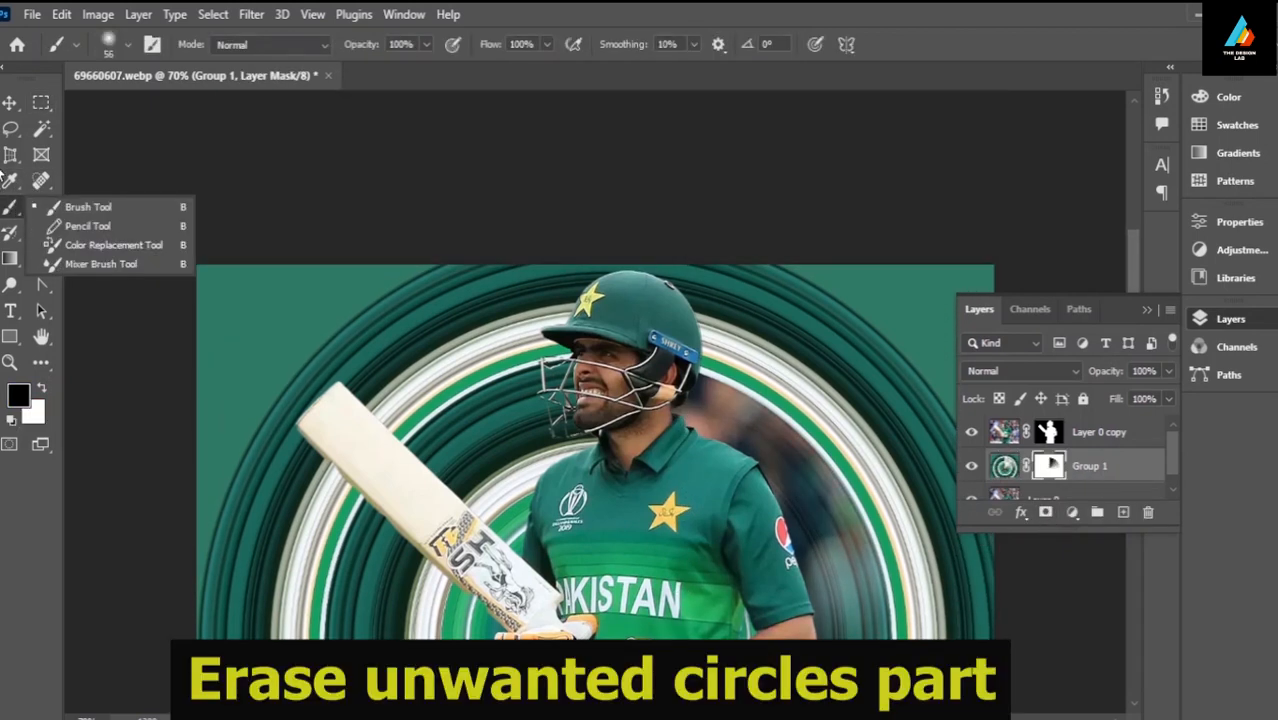
mouse_move(332, 342)
mouse_down()
mouse_move(424, 469)
mouse_move(520, 552)
mouse_up()
mouse_move(552, 448)
mouse_down()
mouse_move(445, 483)
mouse_move(486, 481)
mouse_move(492, 377)
mouse_move(450, 365)
mouse_move(473, 367)
mouse_move(588, 267)
mouse_move(366, 375)
mouse_move(535, 282)
mouse_move(471, 284)
mouse_up()
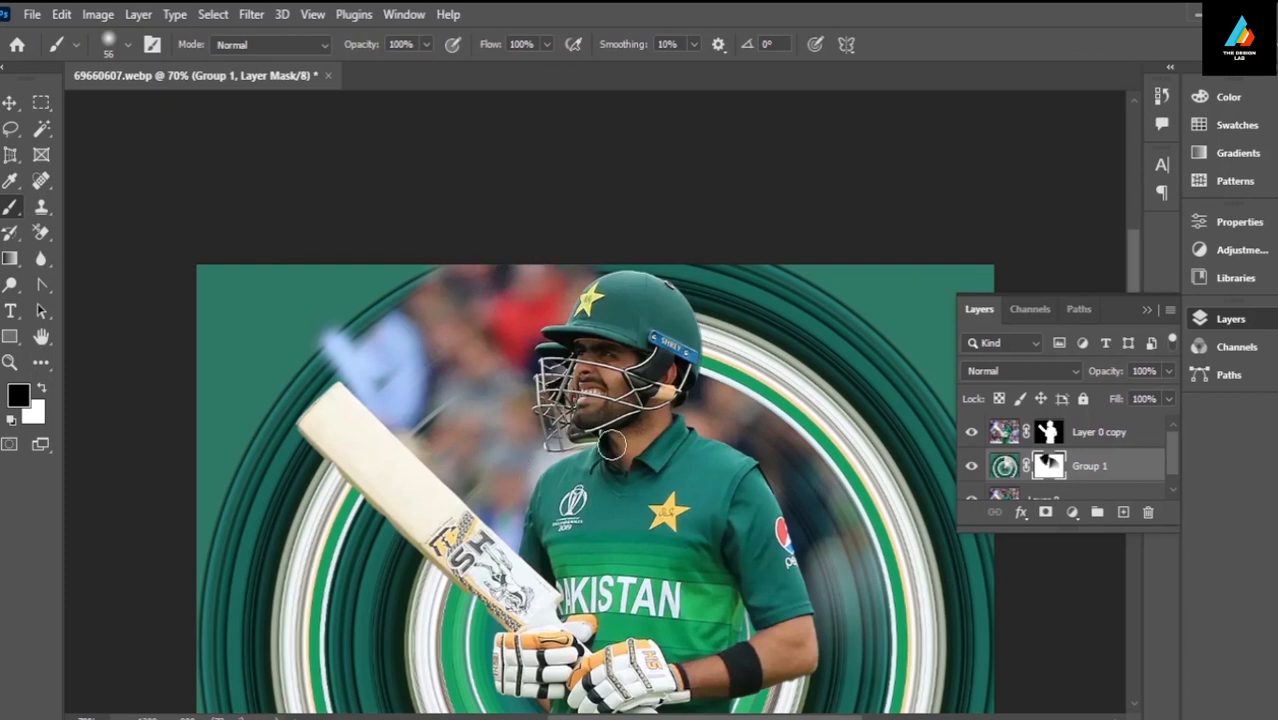
drag(361, 362, 391, 347)
drag(350, 299, 395, 261)
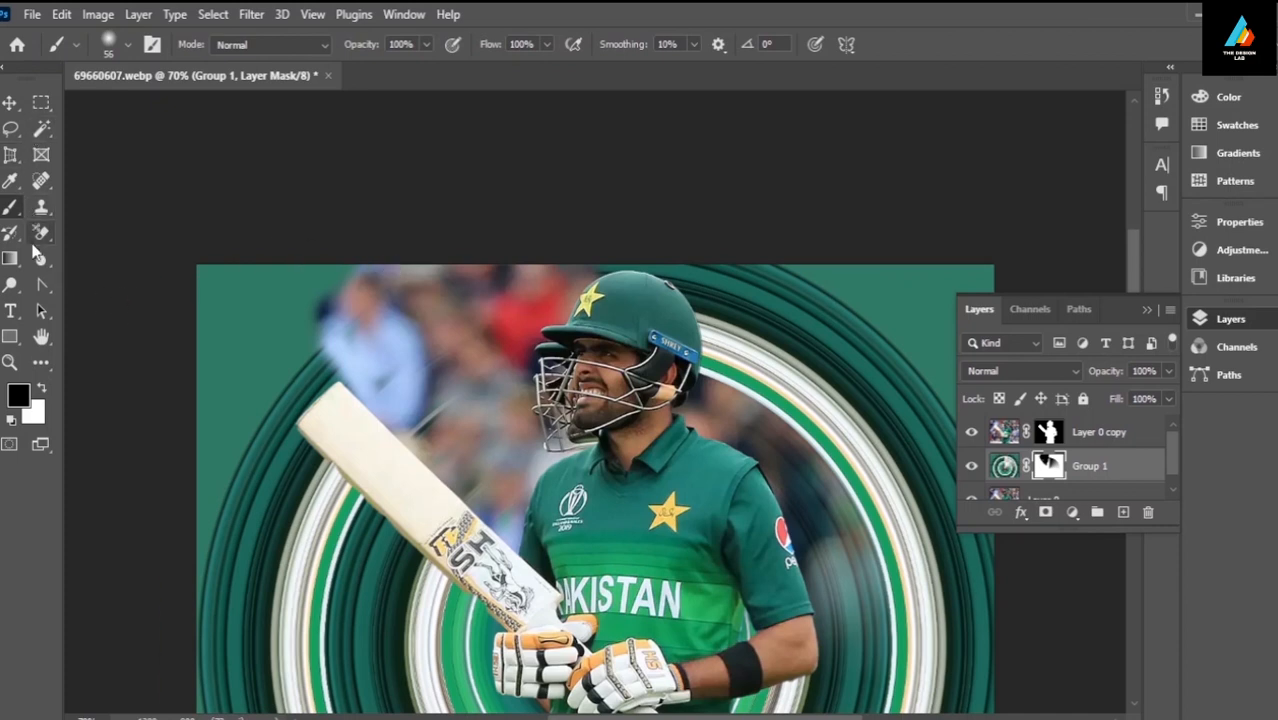
- Switch to a harder 56 px brush and mask out the rings from the bat's tip toward the nearest canvas corner
click(127, 44)
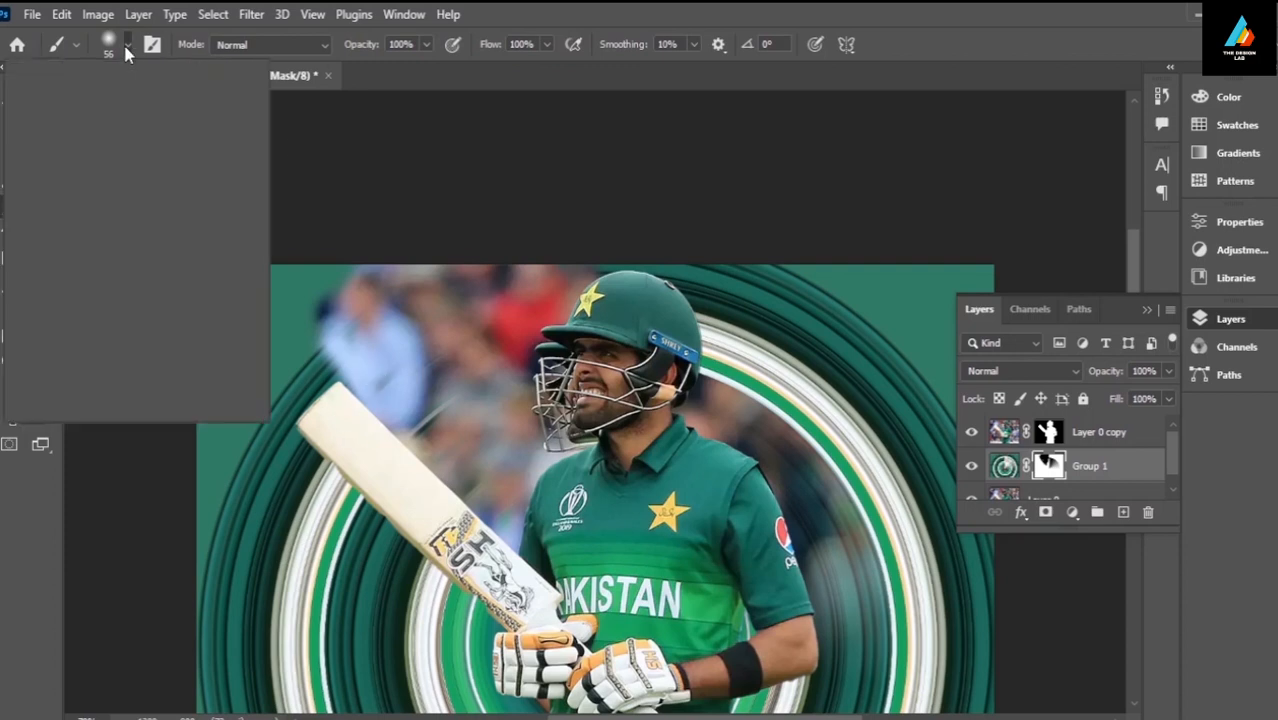
click(454, 421)
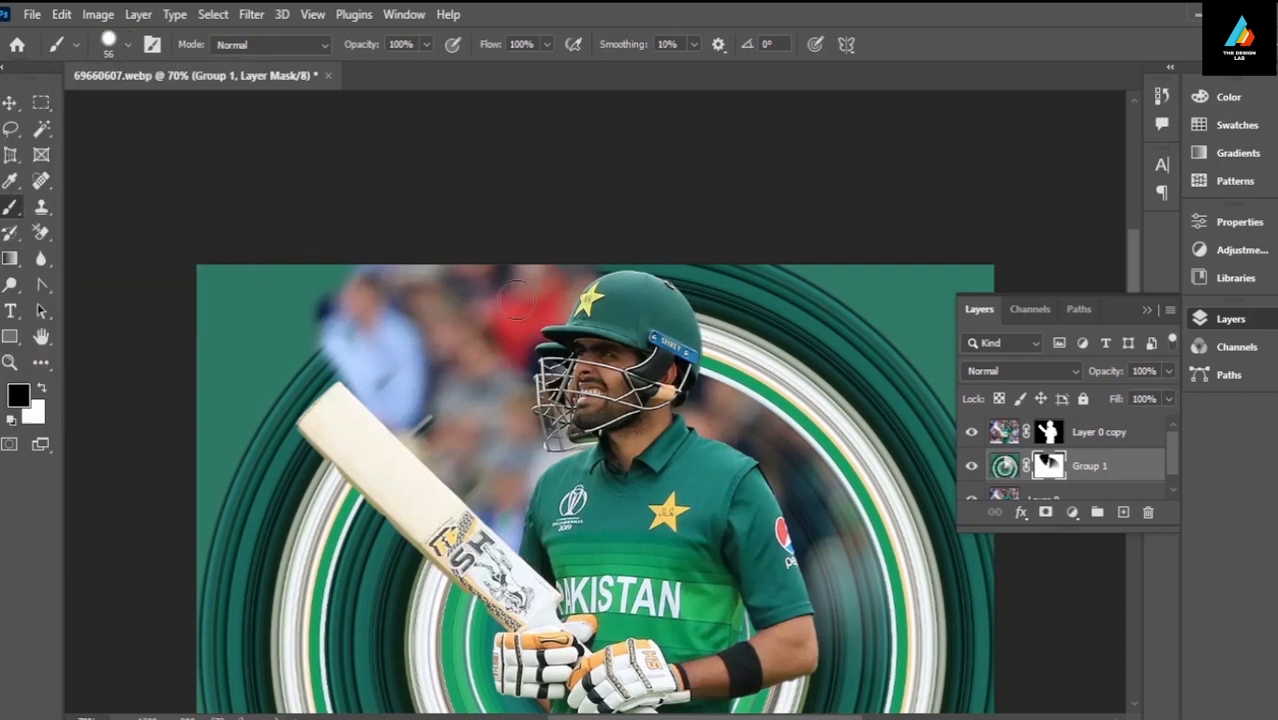
mouse_move(357, 309)
mouse_down()
mouse_move(279, 233)
mouse_move(341, 342)
mouse_up()
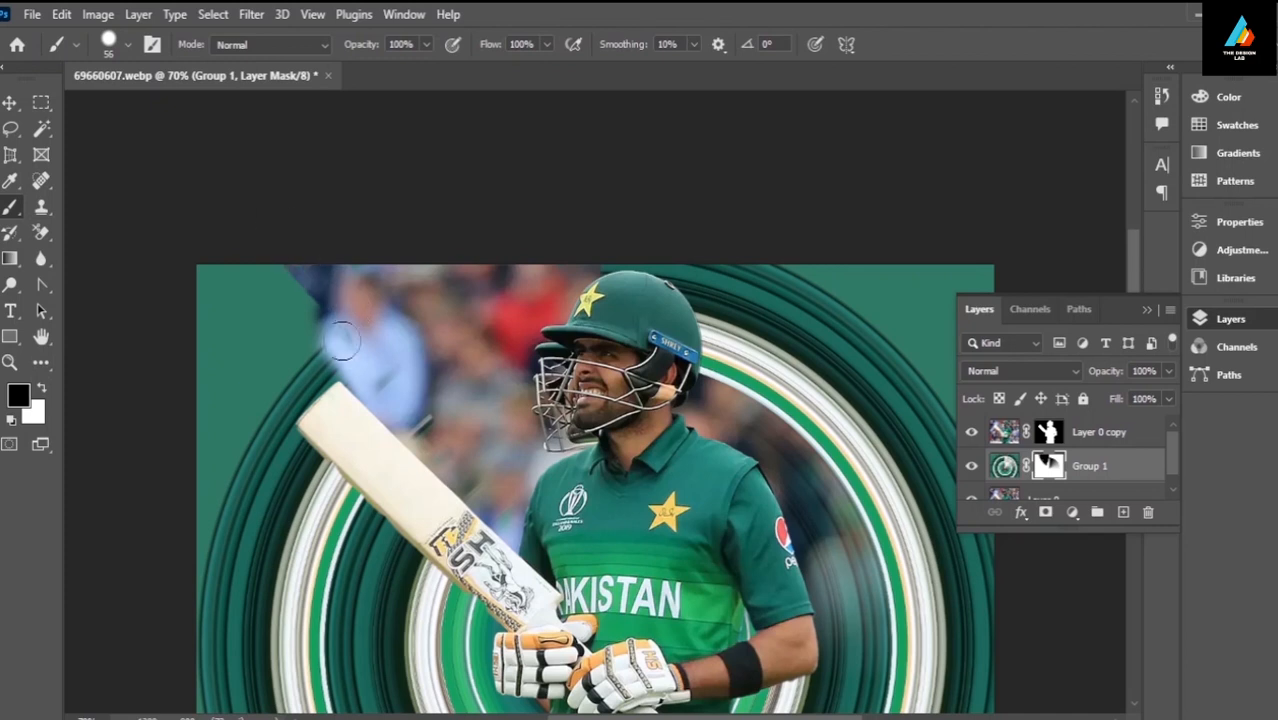
mouse_move(382, 382)
mouse_down()
mouse_move(278, 285)
mouse_move(193, 239)
mouse_move(254, 293)
mouse_up()
scroll(513, 320, down, 5)
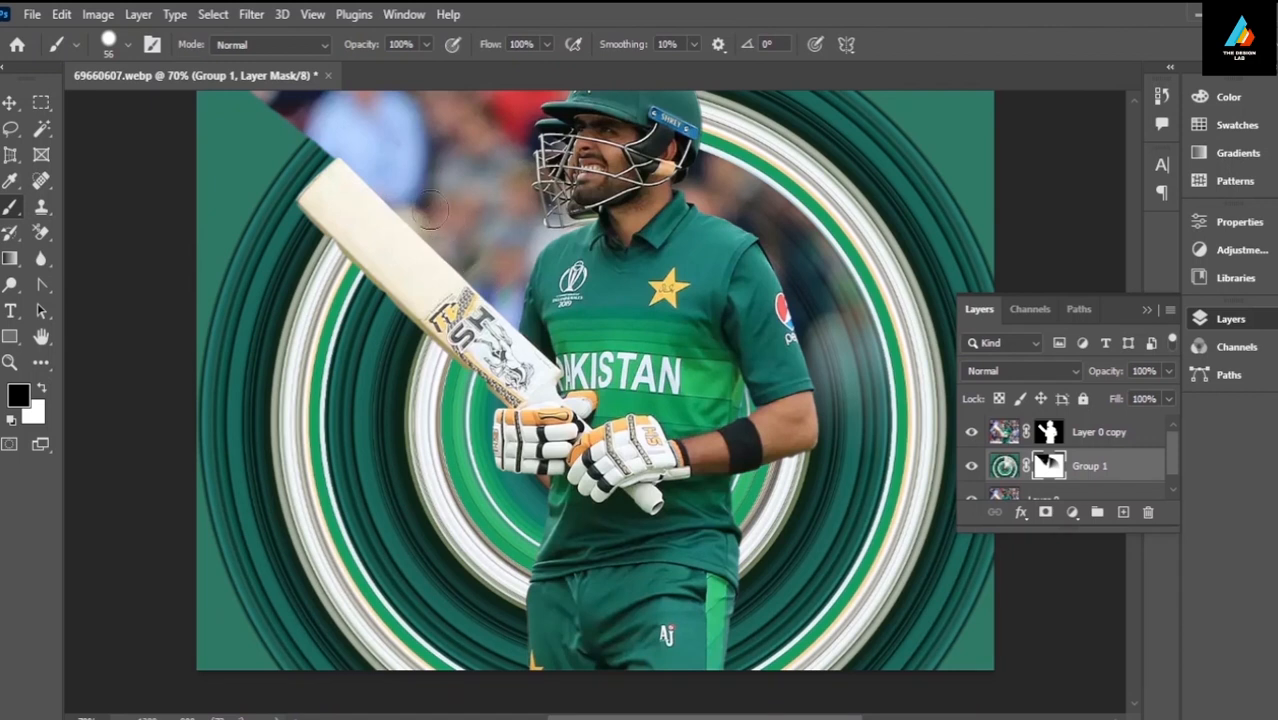
scroll(510, 302, up, 2)
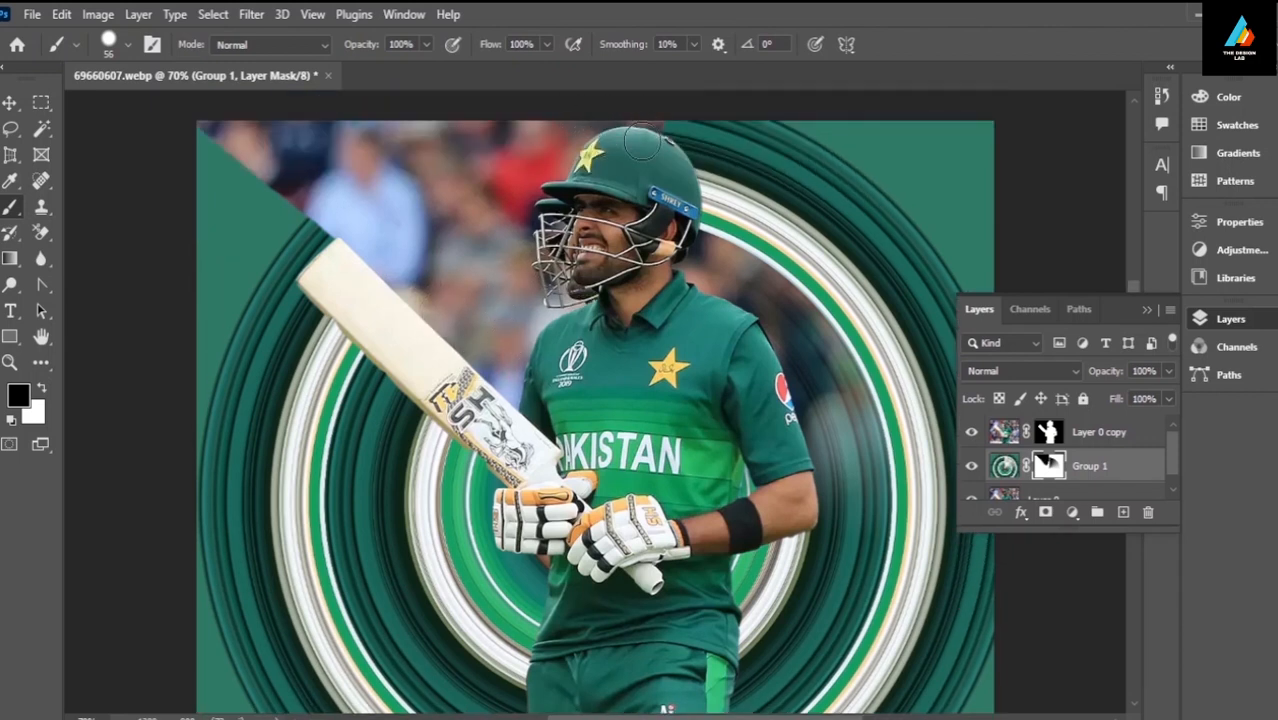
scroll(618, 538, down, 6)
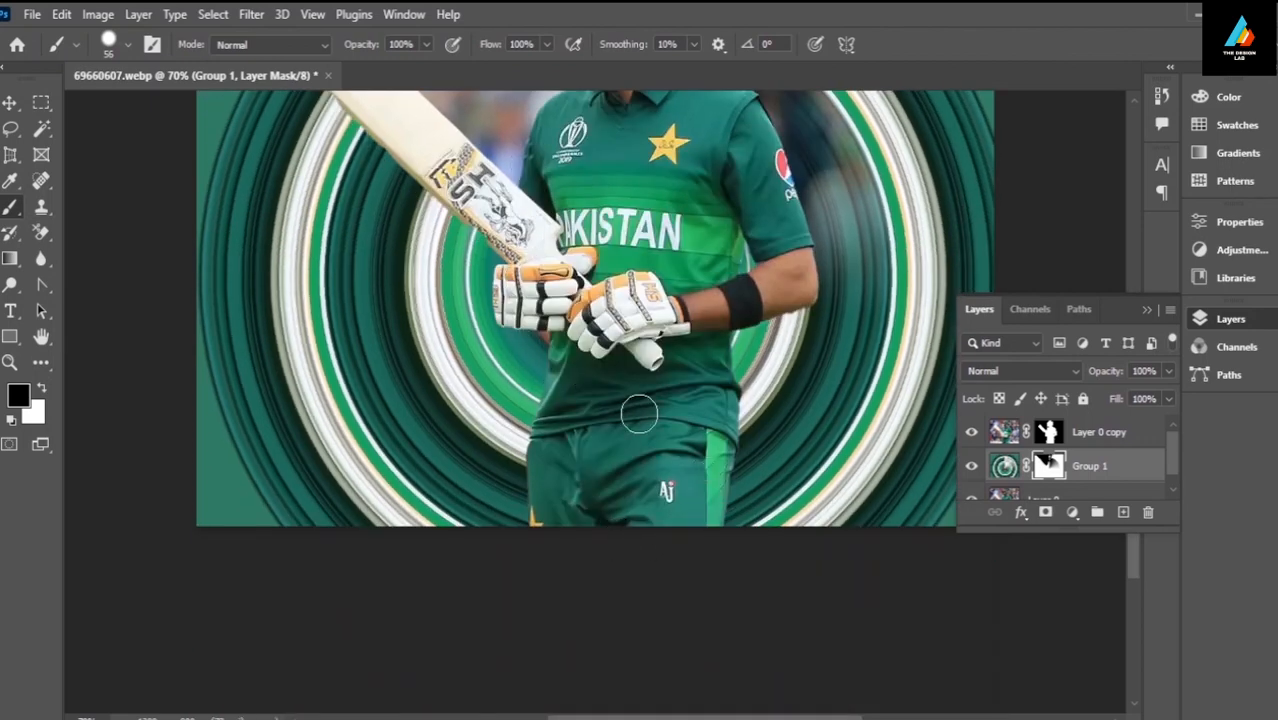
scroll(638, 413, up, 5)
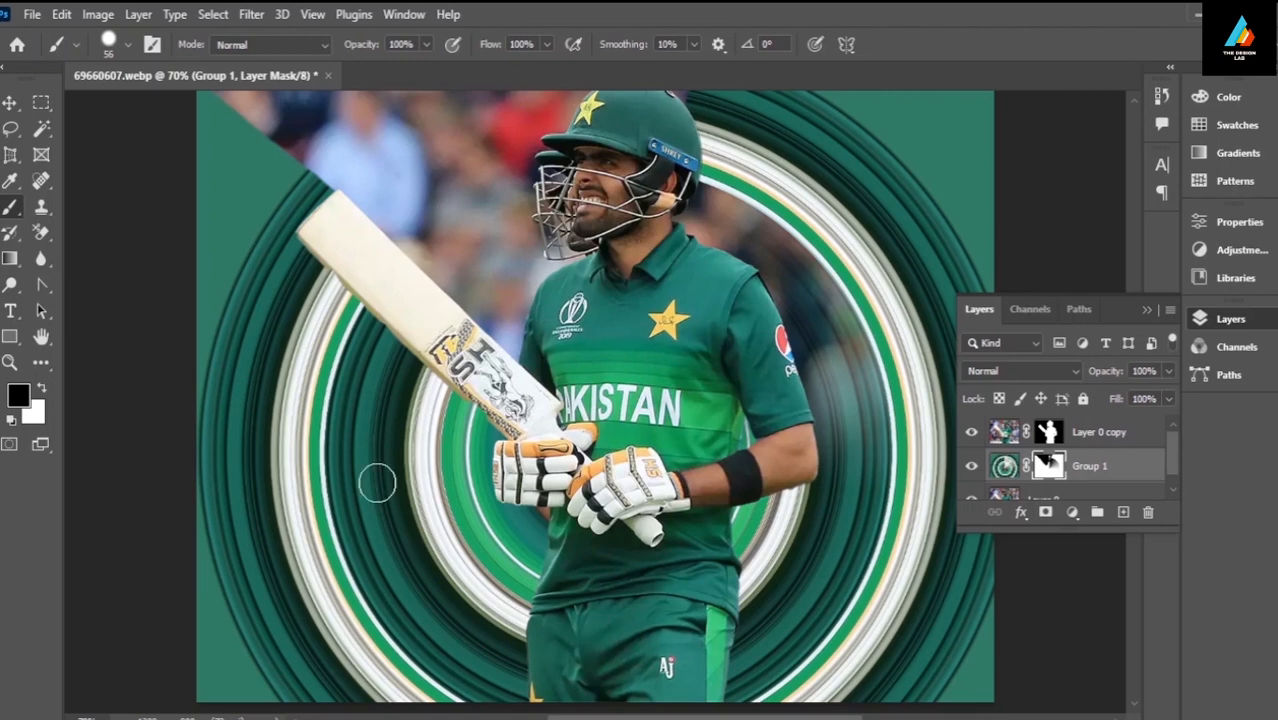
scroll(790, 211, up, 1)
click(41, 381)
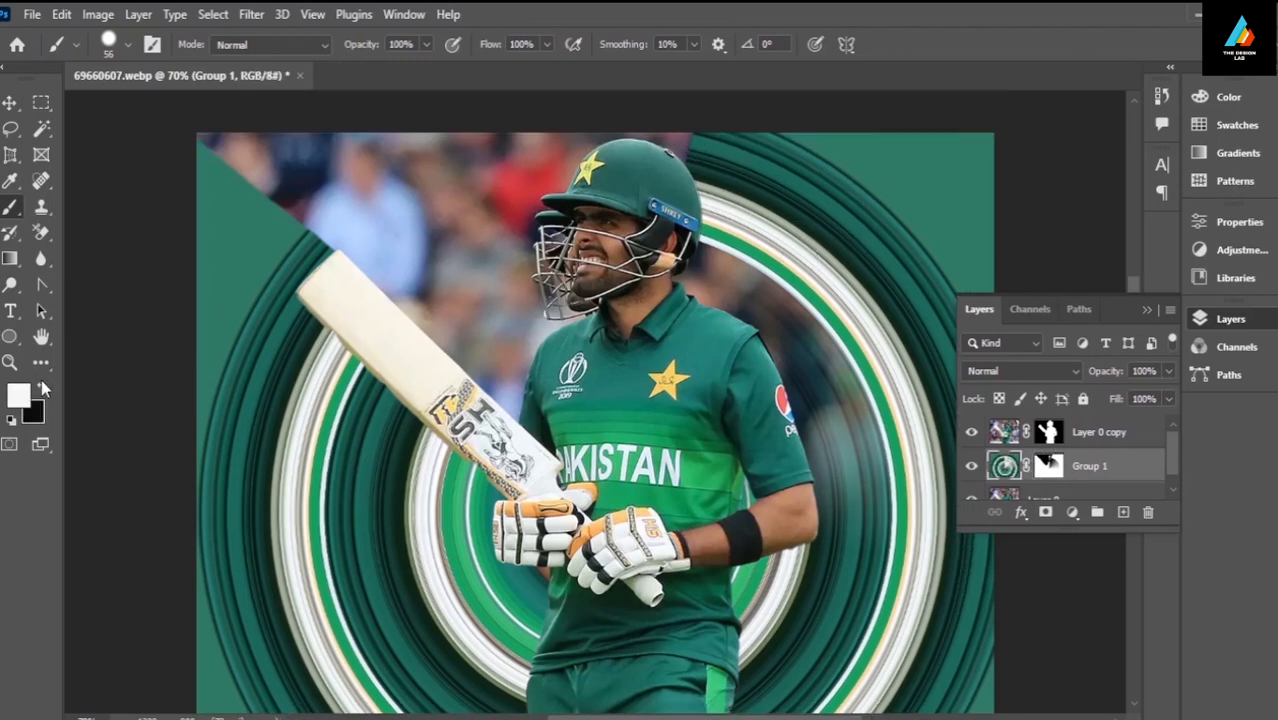
click(43, 382)
drag(920, 135, 1033, 203)
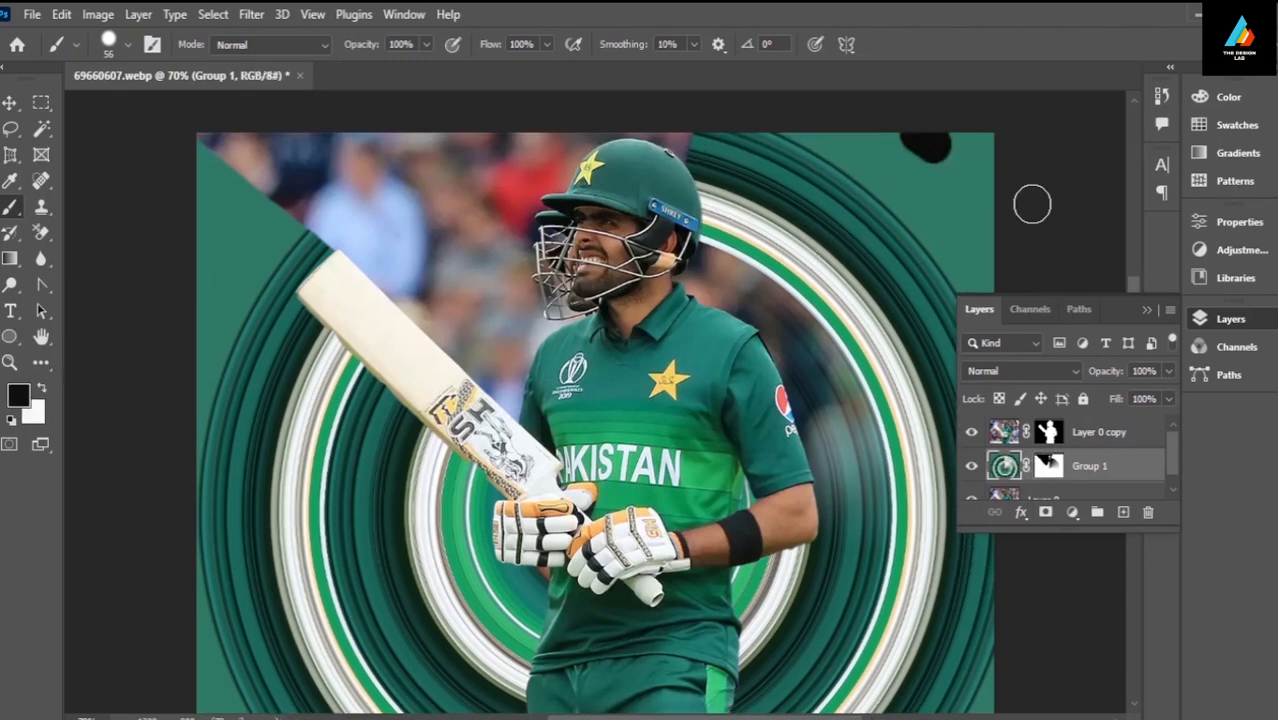
click(61, 14)
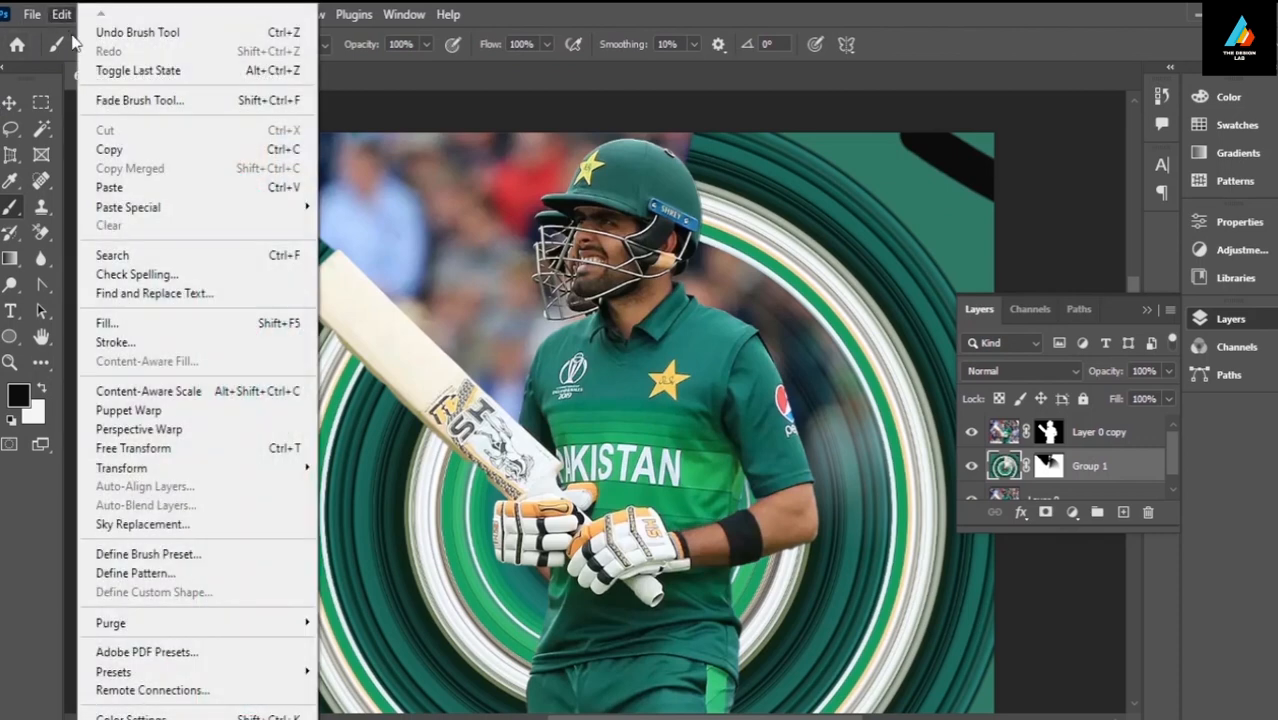
click(108, 31)
scroll(818, 437, down, 3)
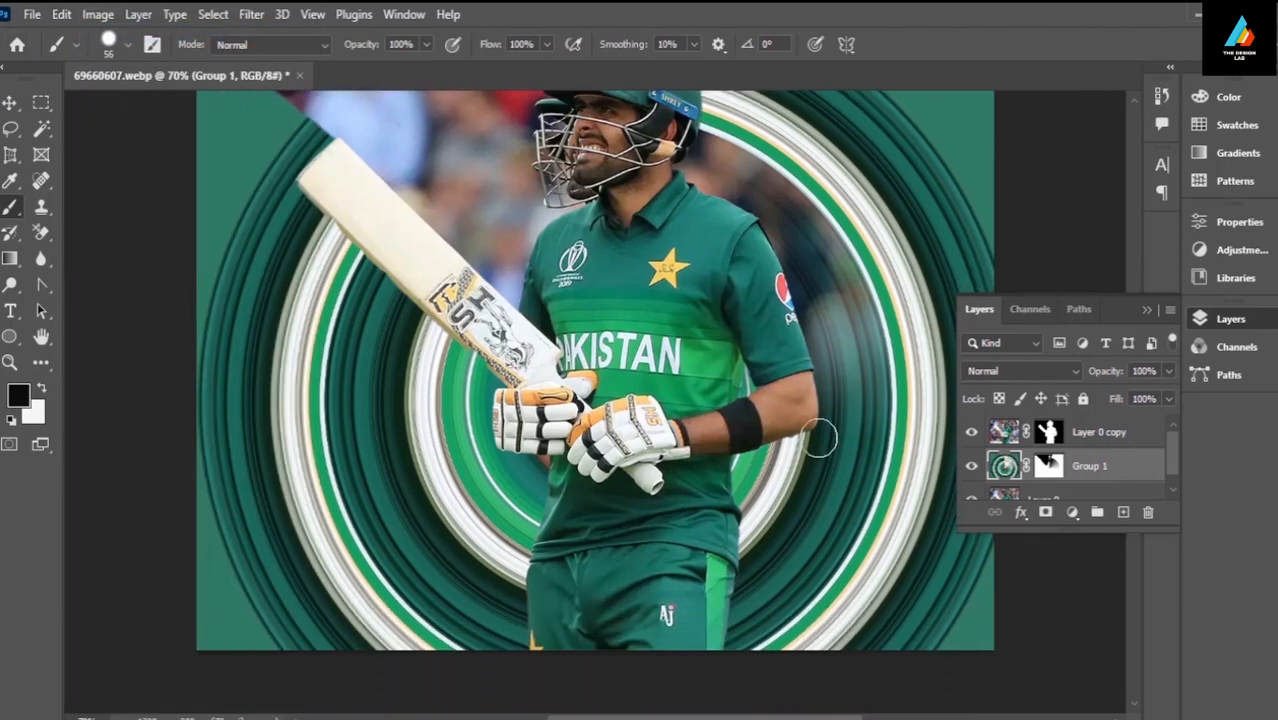
scroll(876, 497, up, 3)
scroll(883, 437, down, 2)
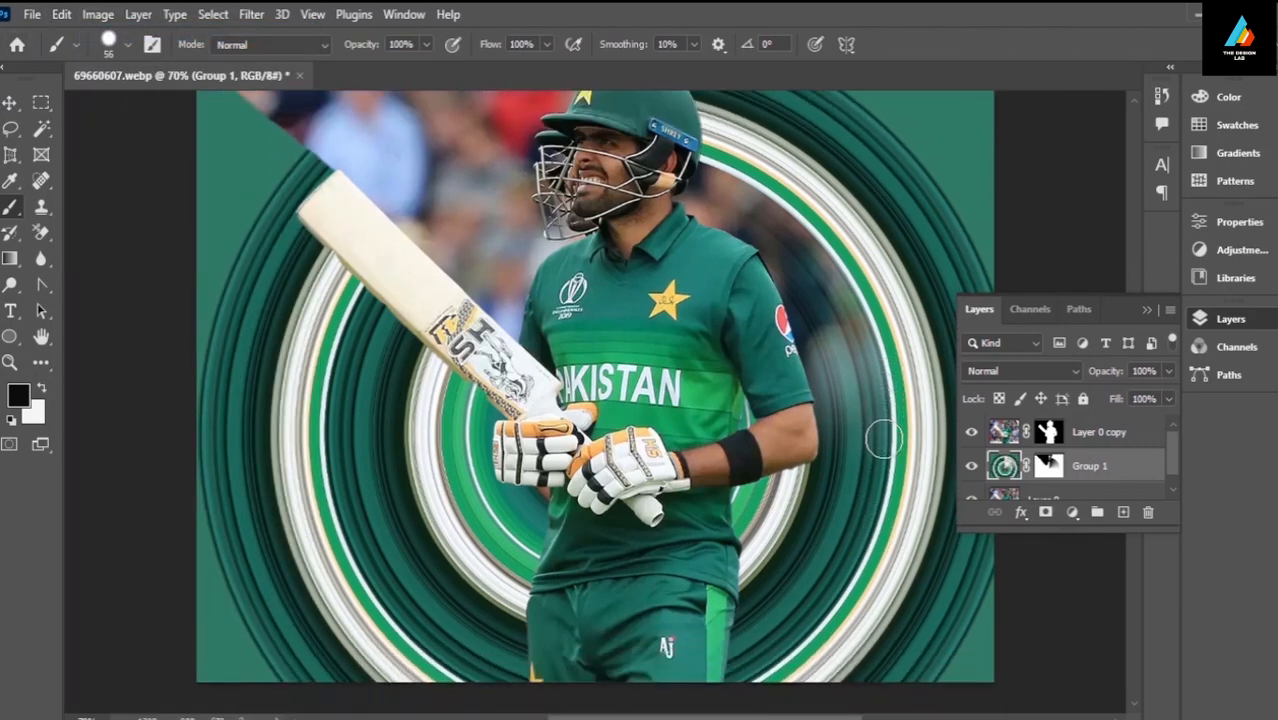
scroll(950, 399, up, 2)
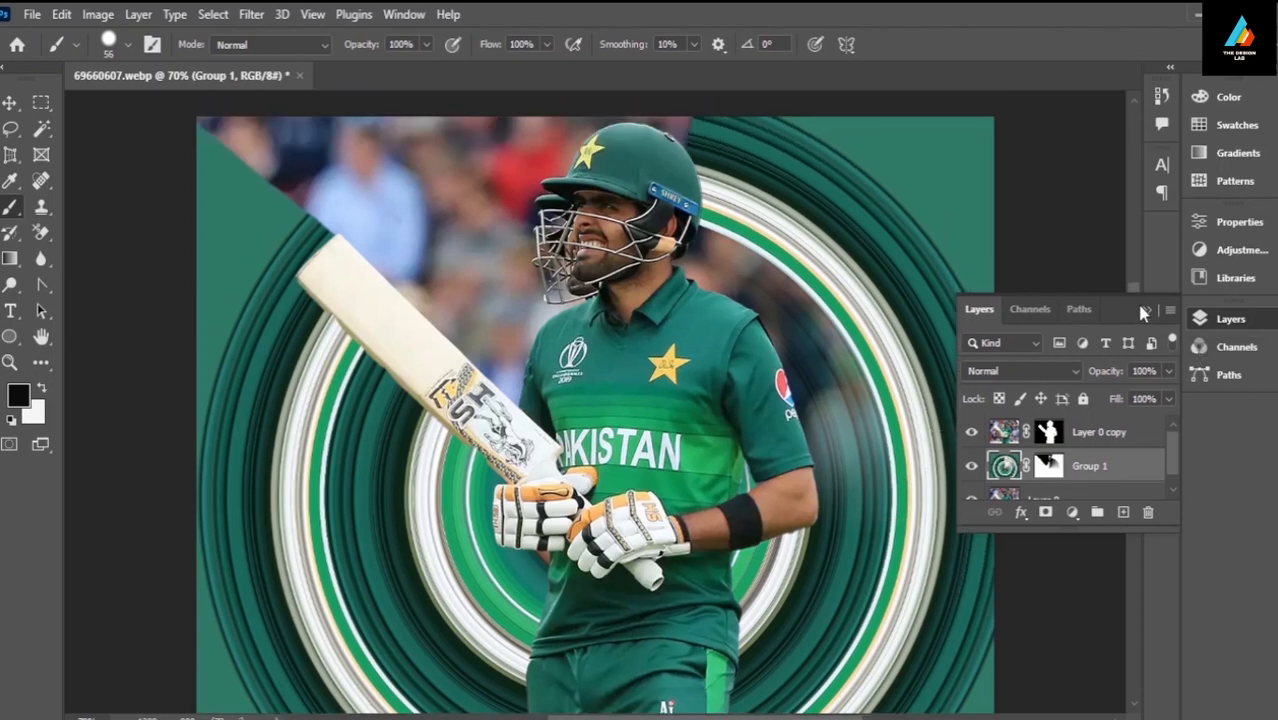
click(1144, 310)
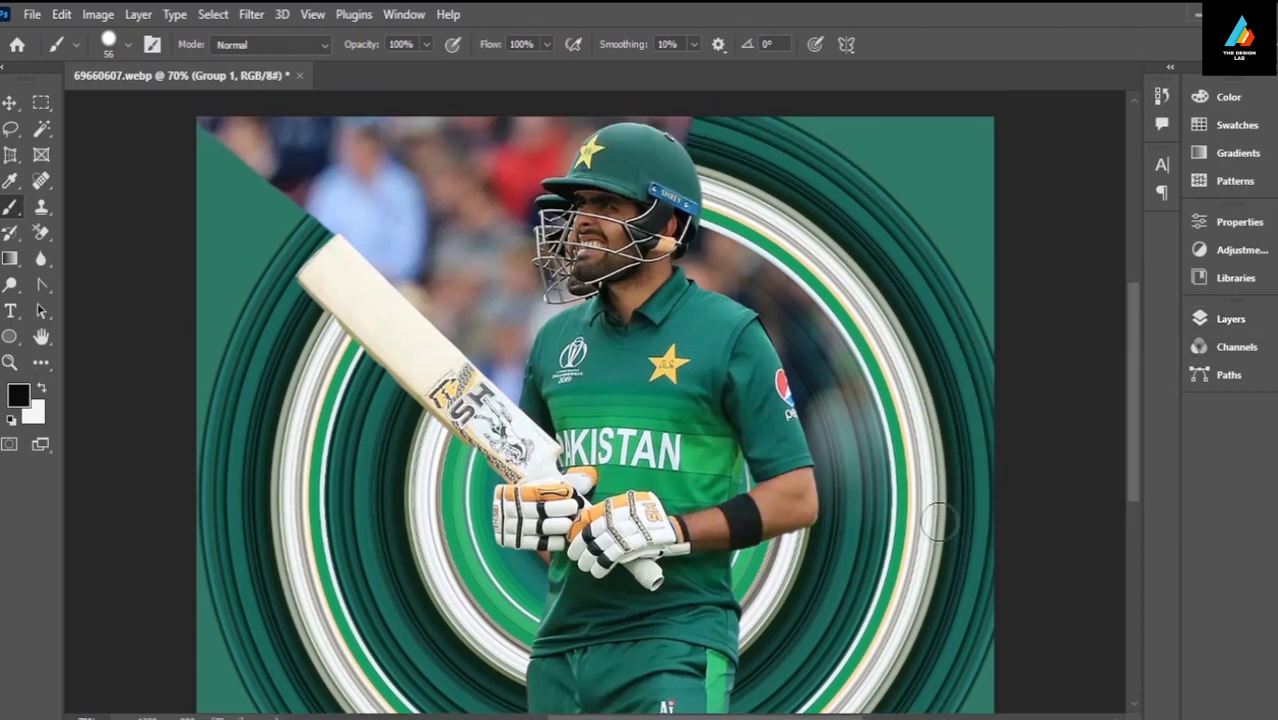
scroll(950, 520, down, 2)
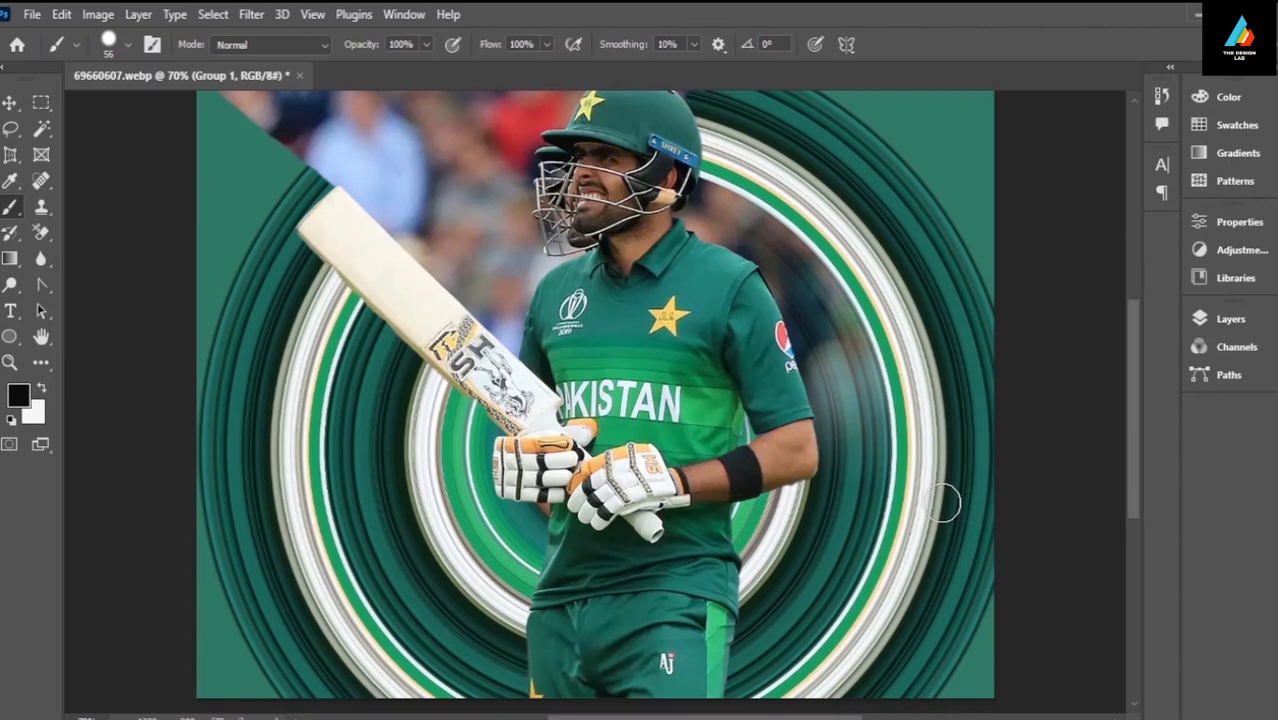
scroll(928, 478, up, 2)
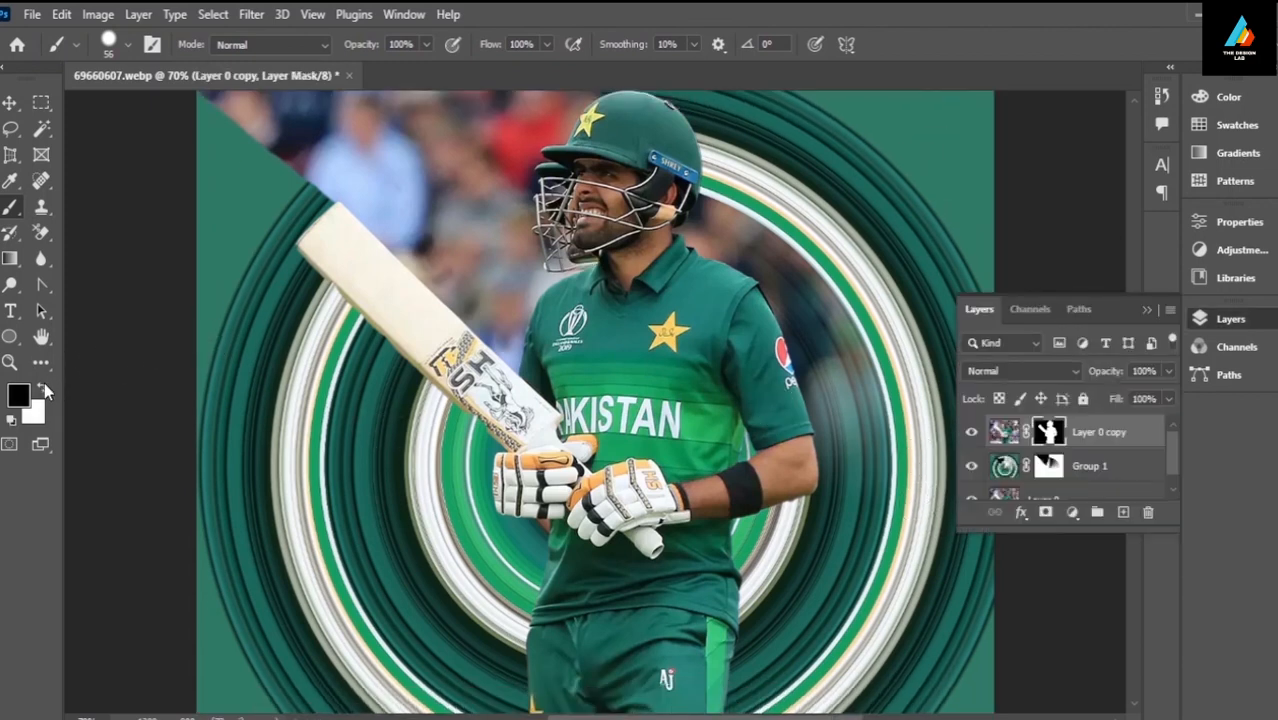
- Paint white on the Layer 0 copy mask to bring back the photo outside the rings in the canvas's upper-right corner
click(43, 390)
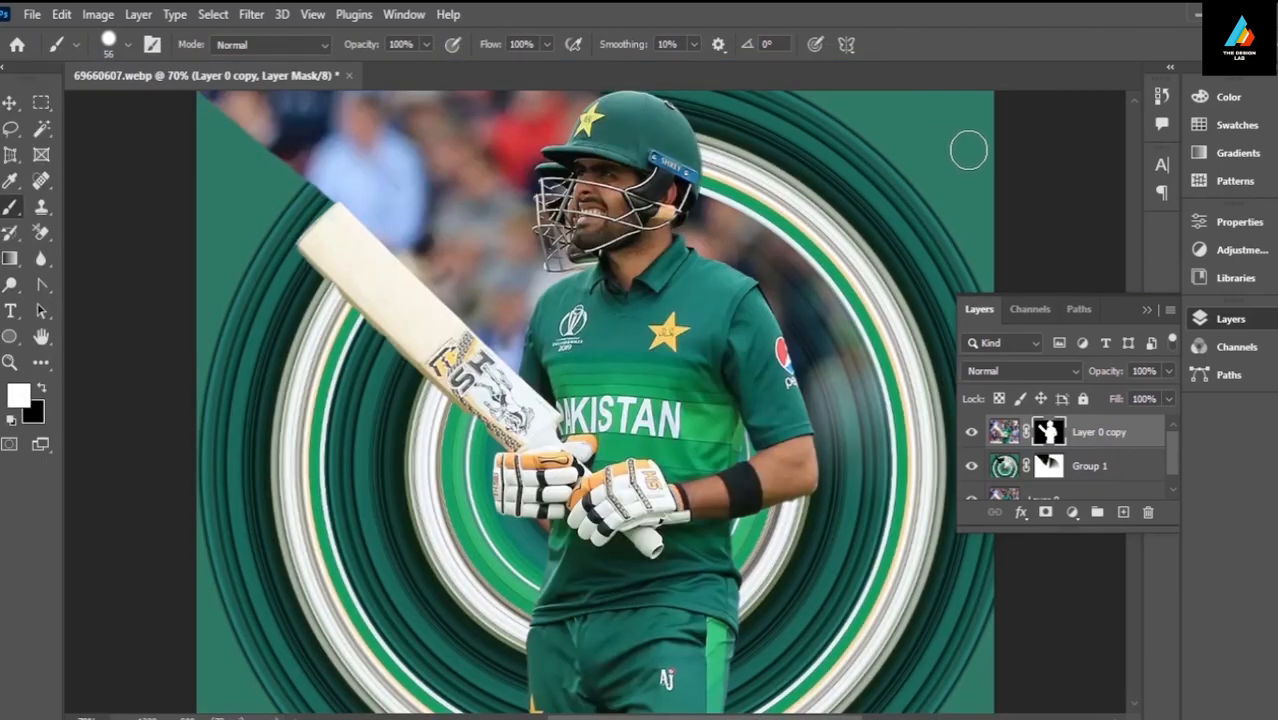
mouse_move(964, 150)
mouse_down()
mouse_move(946, 180)
mouse_move(997, 212)
mouse_move(958, 153)
mouse_up()
scroll(950, 149, up, 2)
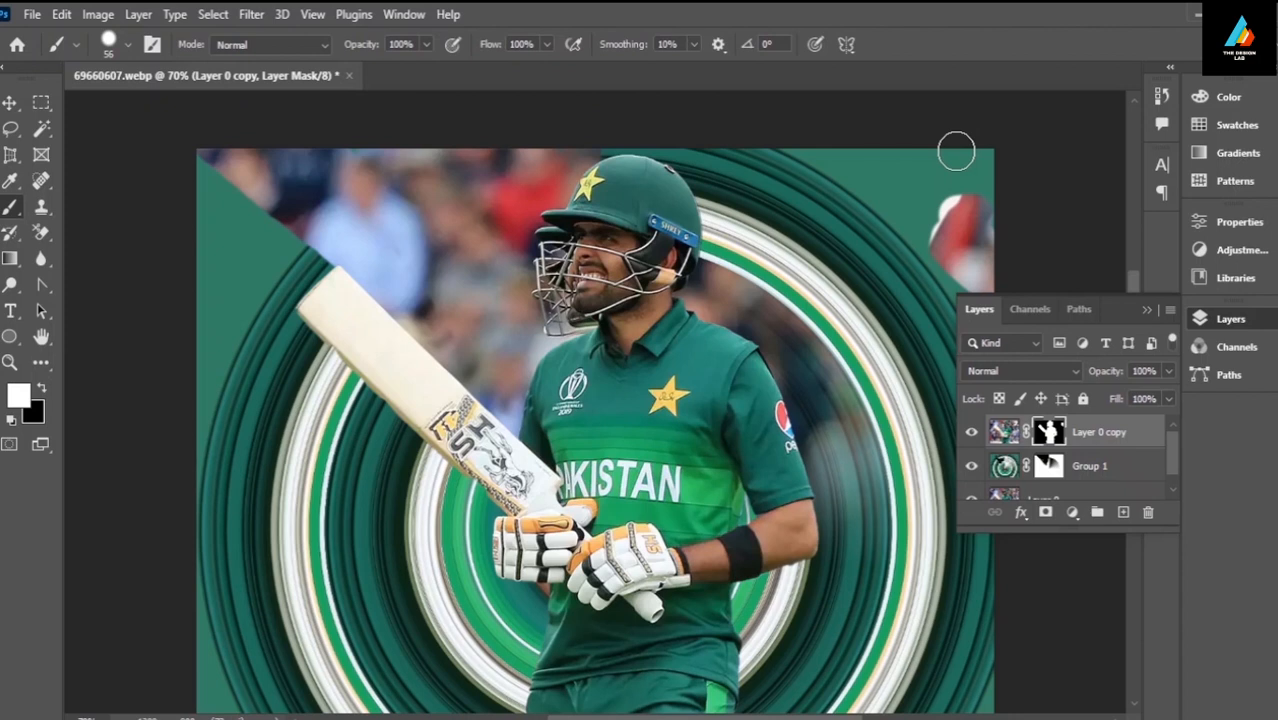
scroll(958, 250, up, 2)
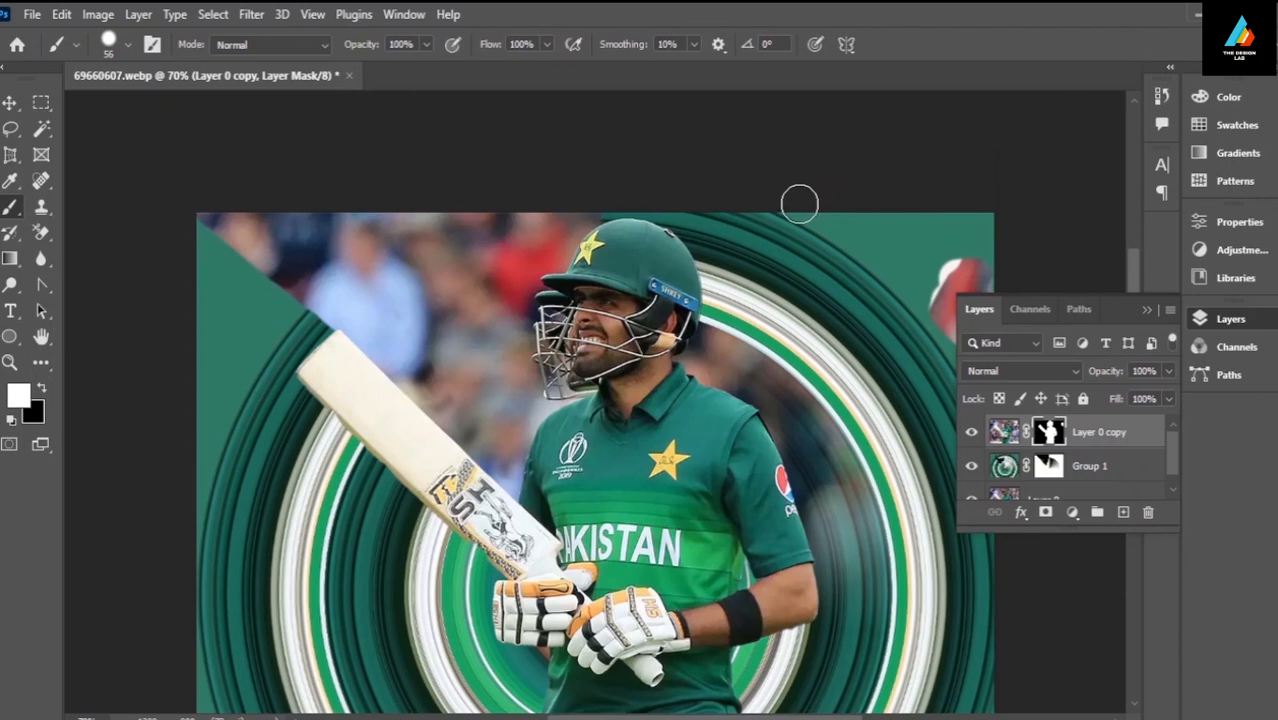
mouse_move(797, 198)
mouse_down()
mouse_move(996, 217)
mouse_move(982, 231)
mouse_up()
scroll(941, 214, down, 2)
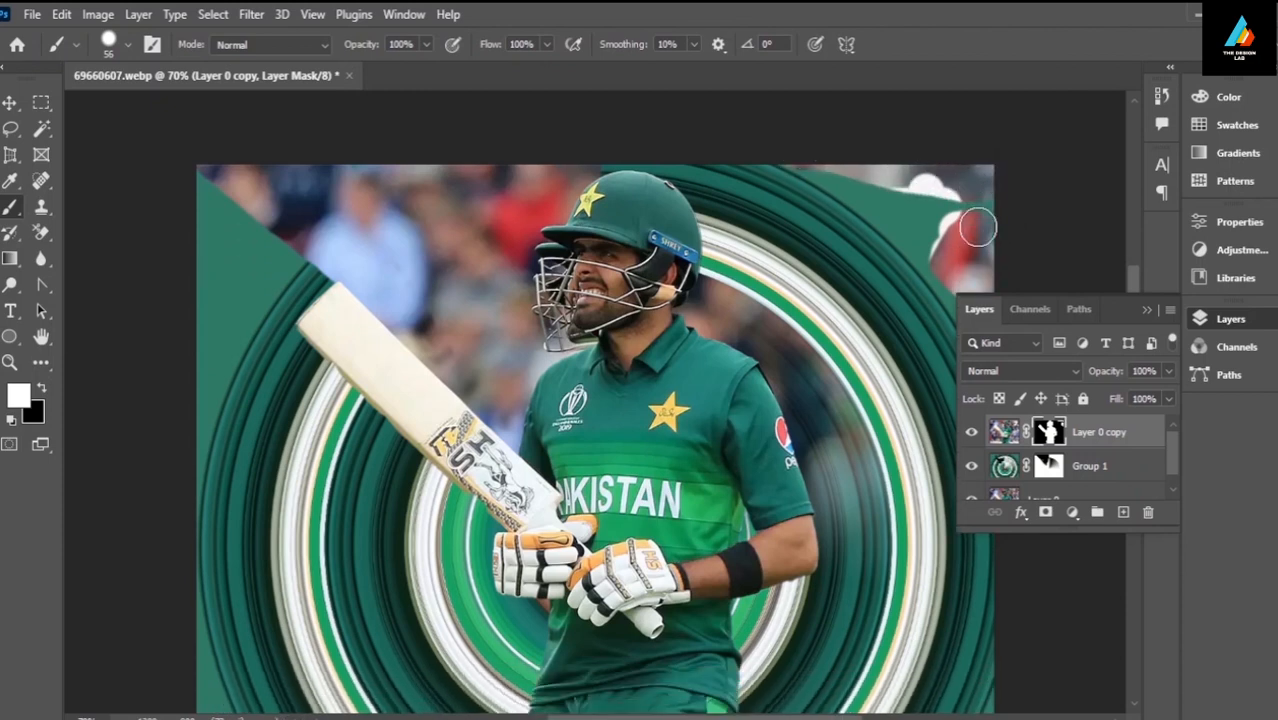
scroll(952, 243, down, 2)
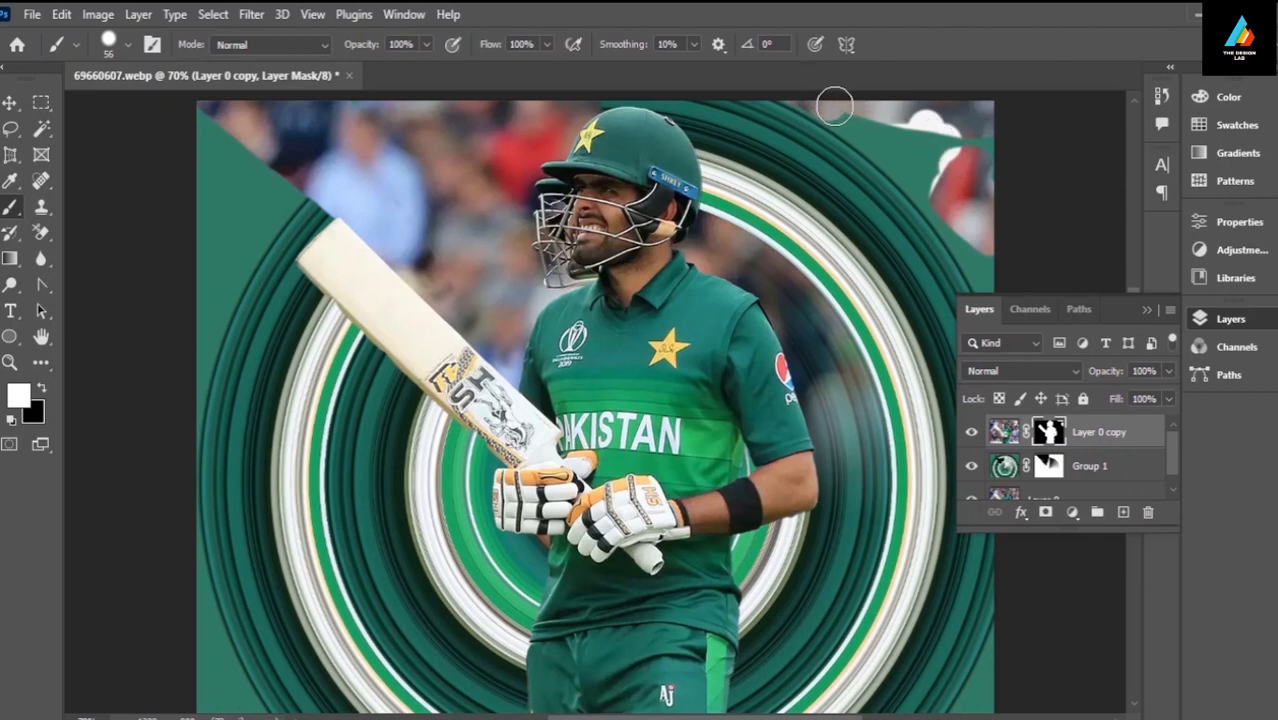
mouse_move(858, 113)
mouse_down()
mouse_move(1013, 150)
mouse_move(929, 156)
mouse_move(848, 106)
mouse_move(944, 179)
mouse_move(1002, 280)
mouse_up()
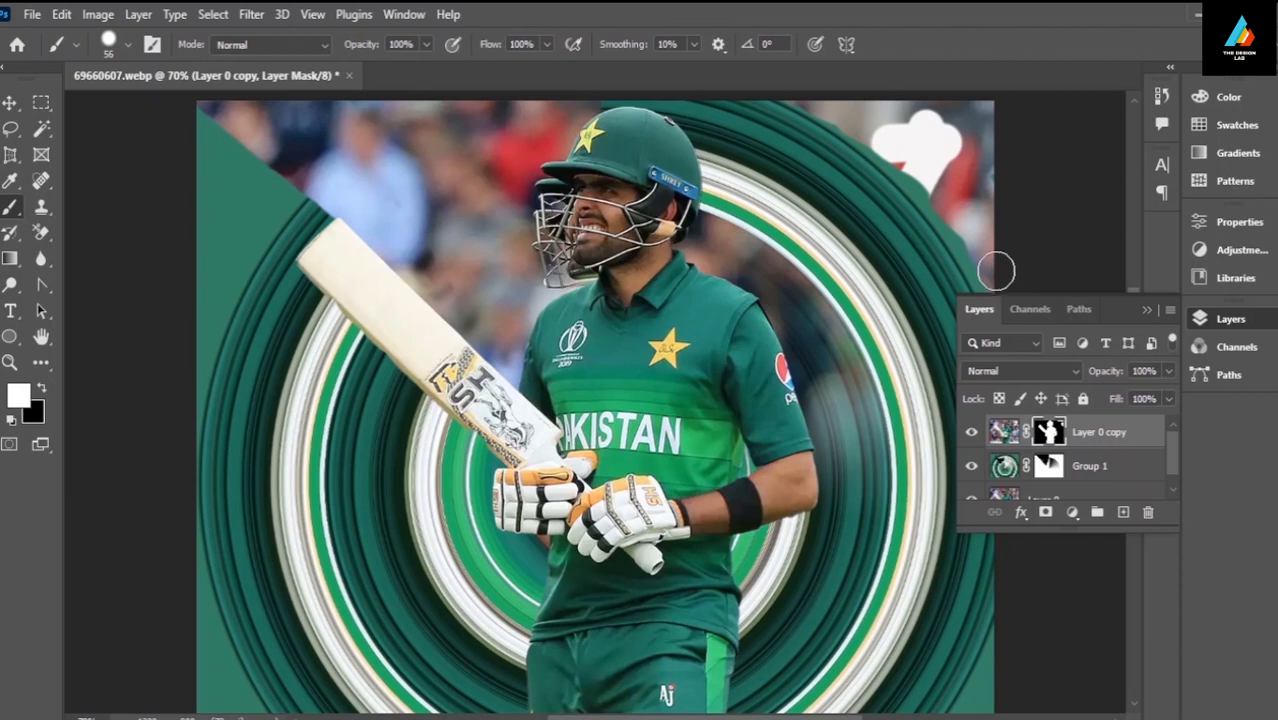
drag(958, 214, 894, 141)
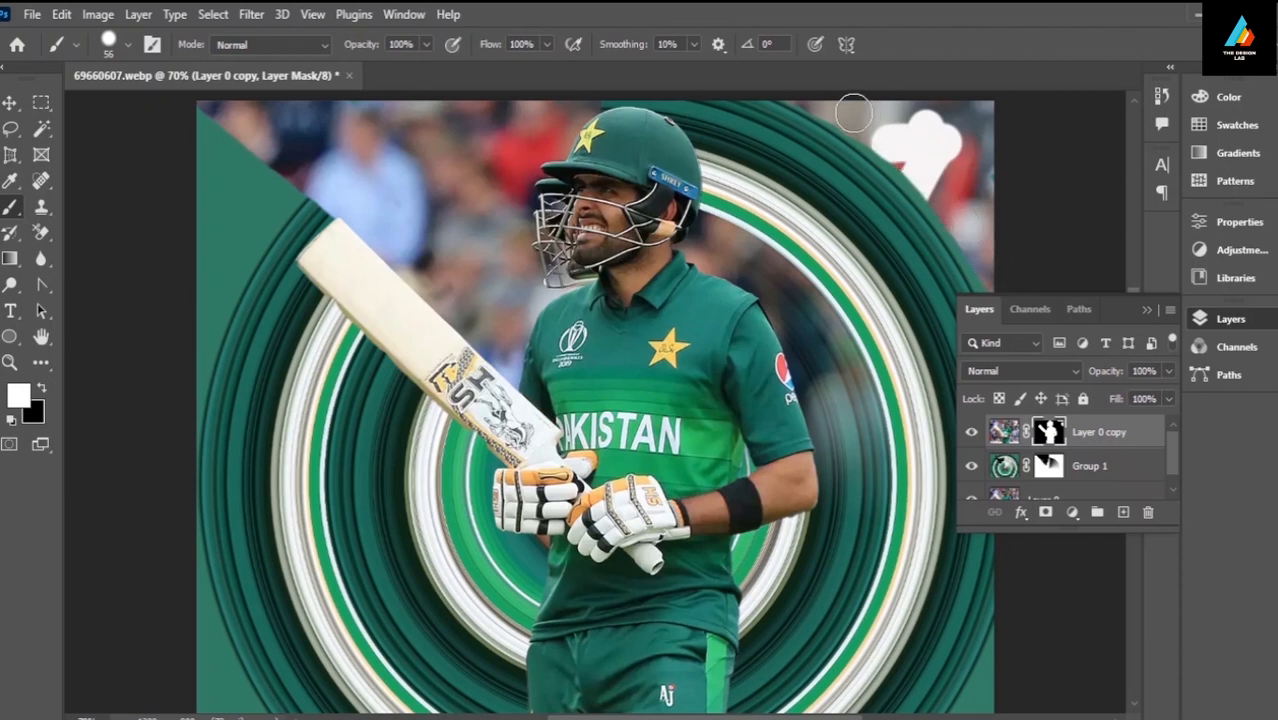
- Paint white on the Layer 0 copy mask to reveal the photo outside the rings in both lower corners of the canvas
scroll(815, 88, down, 10)
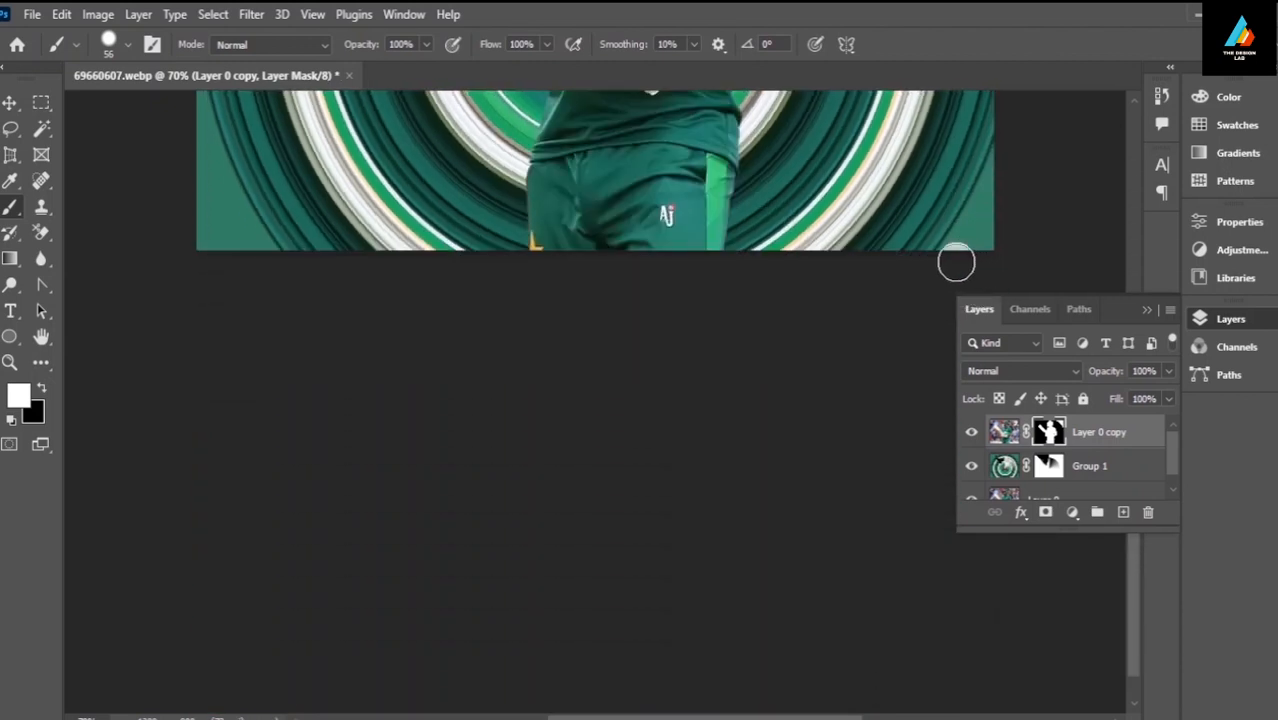
drag(979, 231, 998, 200)
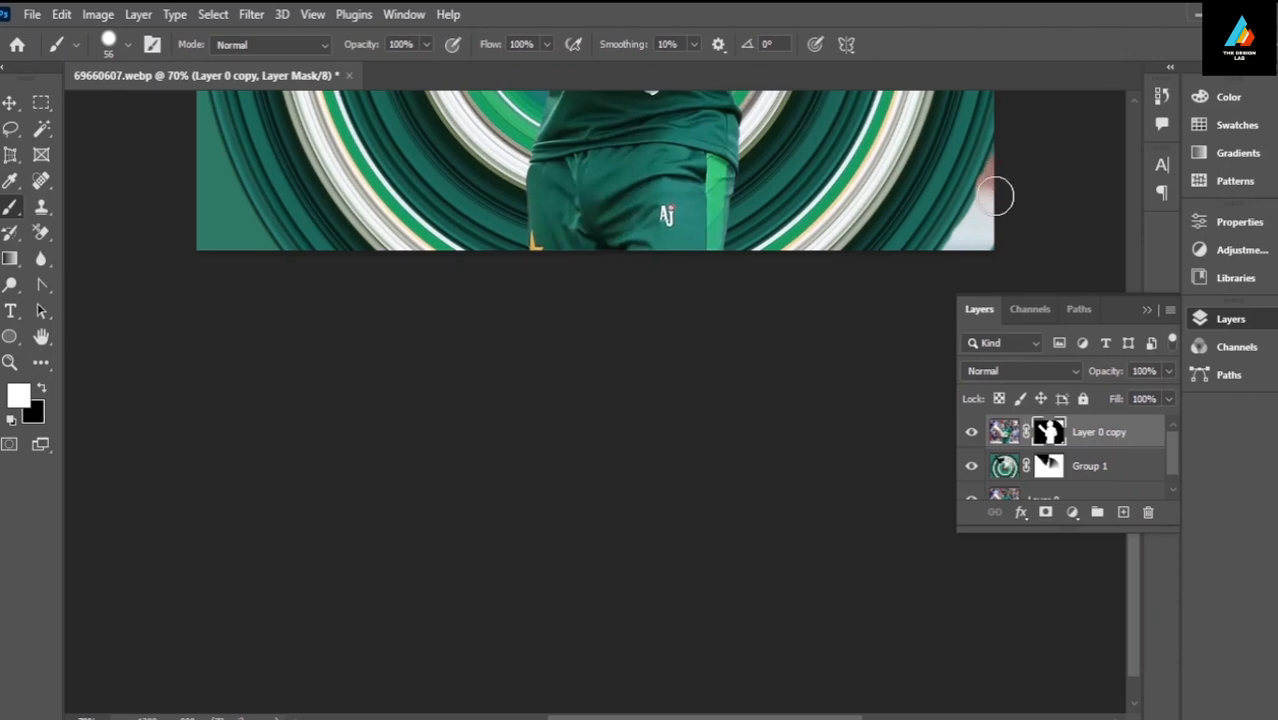
scroll(348, 331, up, 5)
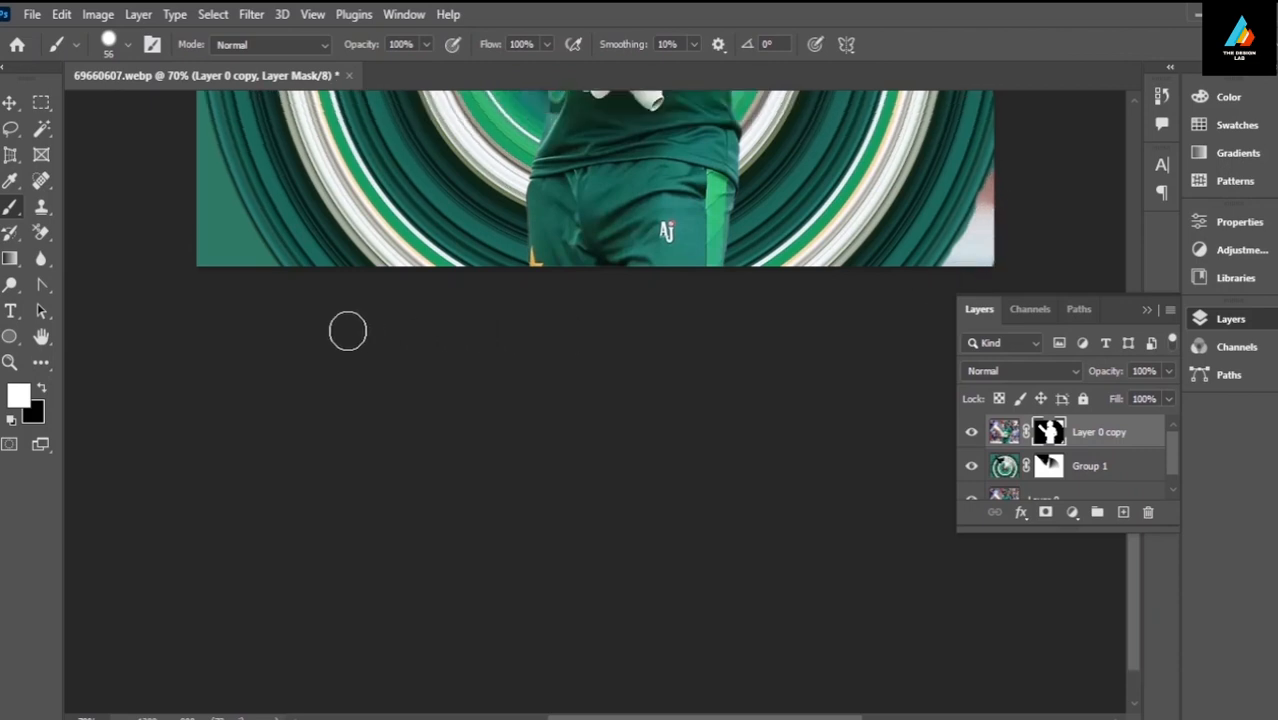
drag(256, 408, 207, 386)
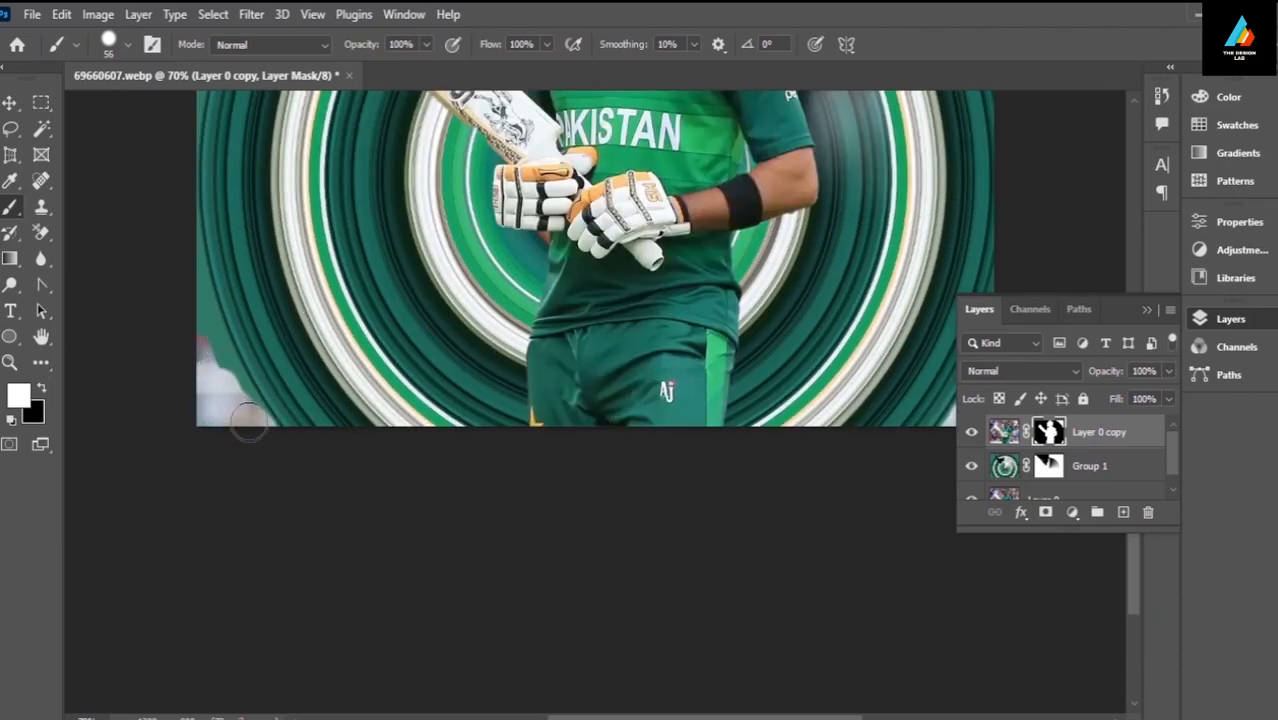
- Reveal the photo around the outer ring from the canvas's upper-left corner down its left edge on the Layer 0 copy mask
scroll(214, 391, up, 5)
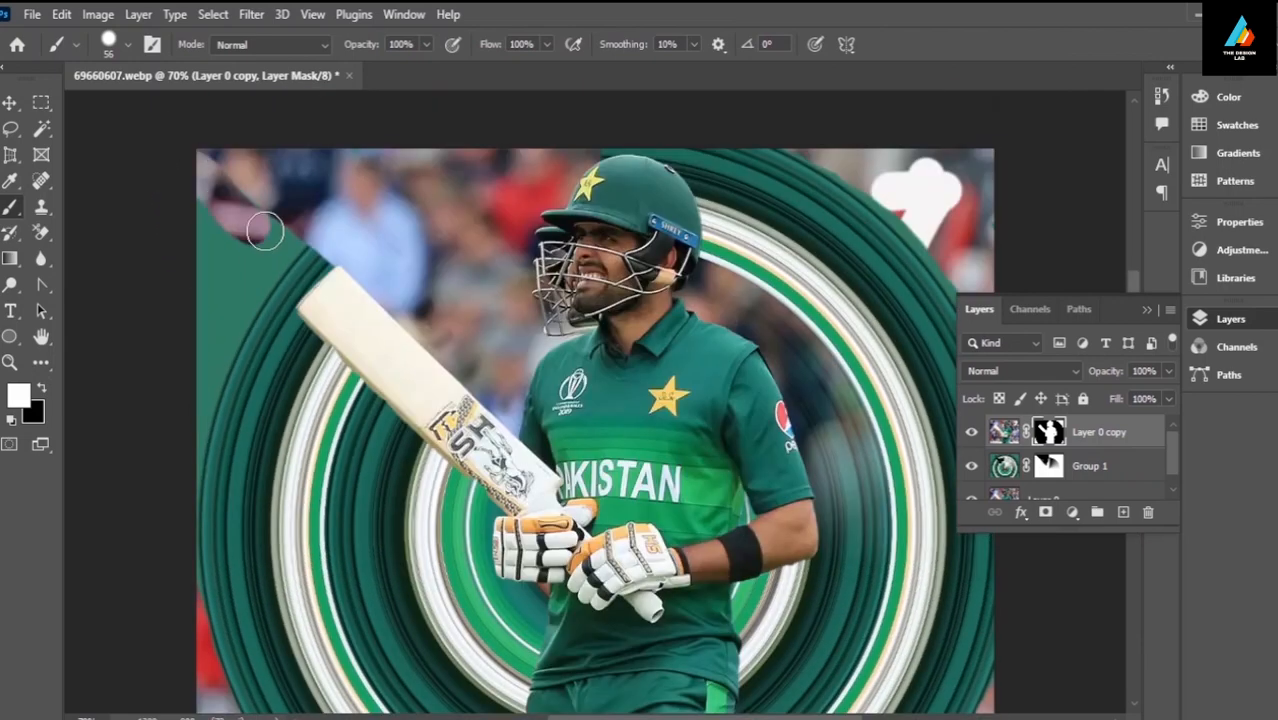
mouse_move(265, 232)
mouse_down()
mouse_move(183, 182)
mouse_move(420, 165)
mouse_move(206, 206)
mouse_move(225, 277)
mouse_move(199, 390)
mouse_up()
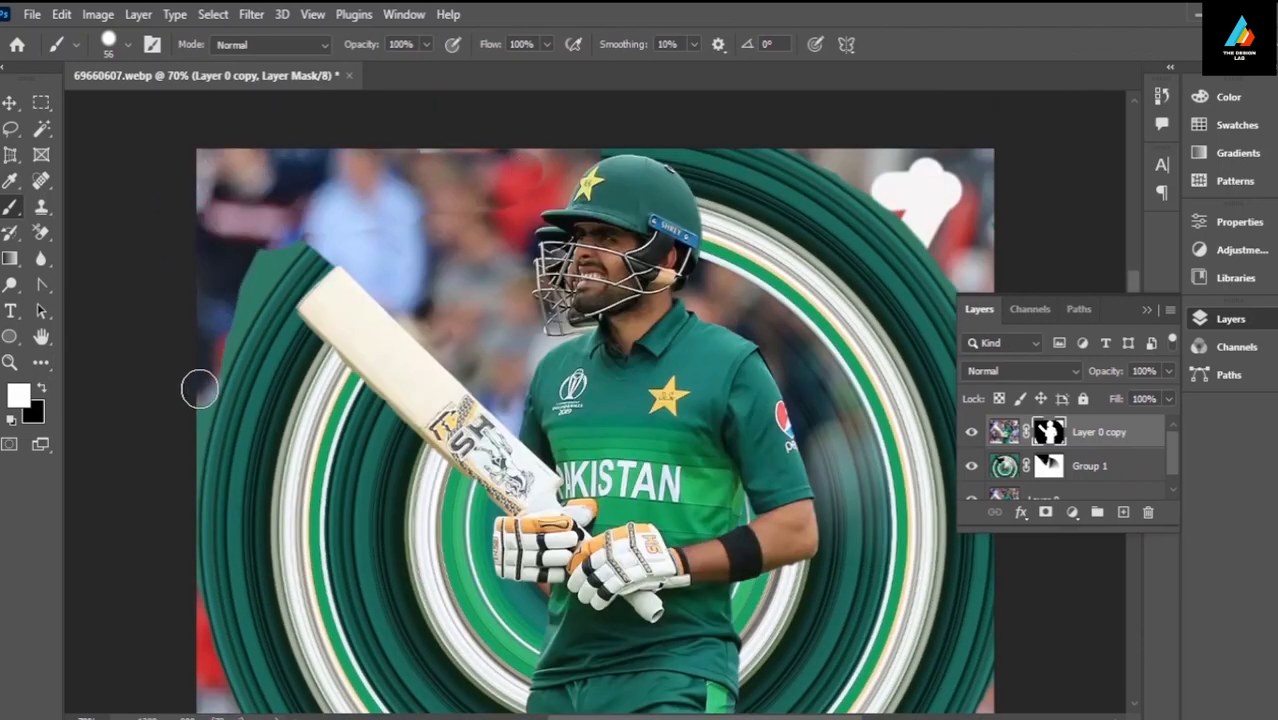
mouse_move(199, 436)
mouse_down()
mouse_move(199, 390)
mouse_move(273, 254)
mouse_up()
scroll(378, 329, down, 1)
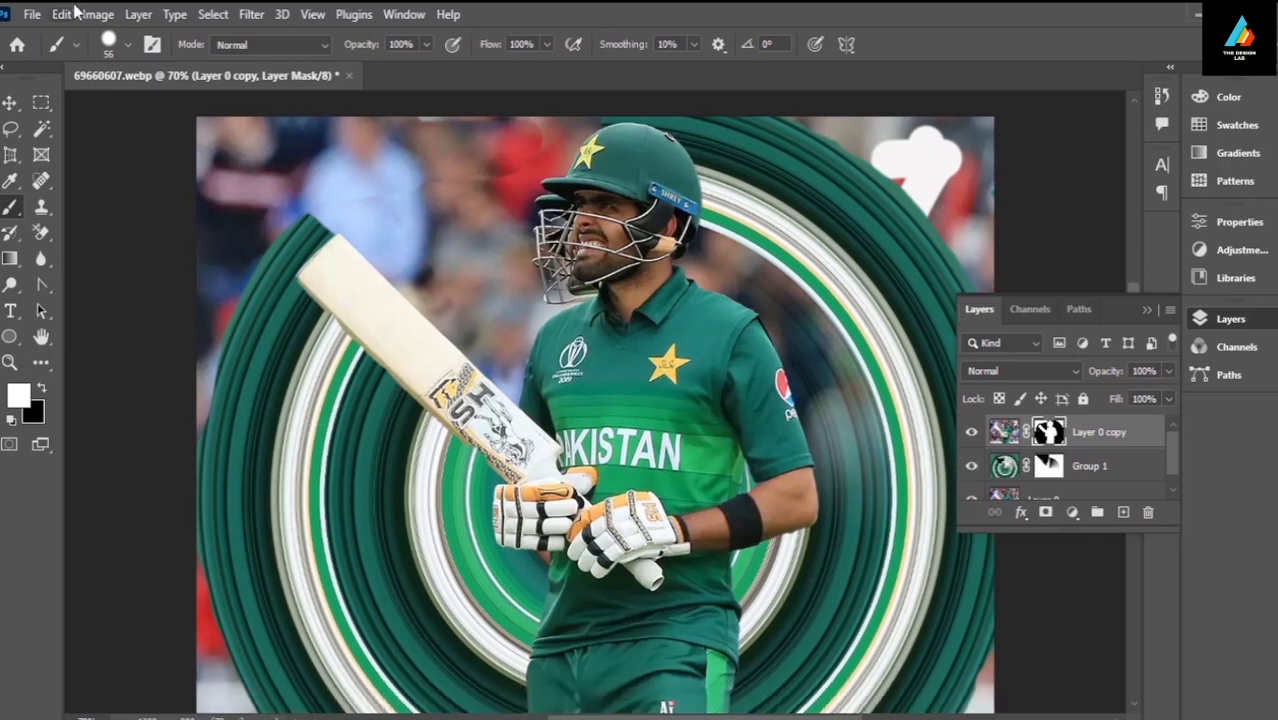
click(73, 10)
click(84, 36)
mouse_move(214, 140)
mouse_down()
mouse_move(225, 173)
mouse_move(213, 264)
mouse_move(186, 338)
mouse_move(317, 129)
mouse_move(421, 174)
mouse_move(459, 266)
mouse_move(552, 113)
mouse_move(486, 347)
mouse_move(302, 127)
mouse_up()
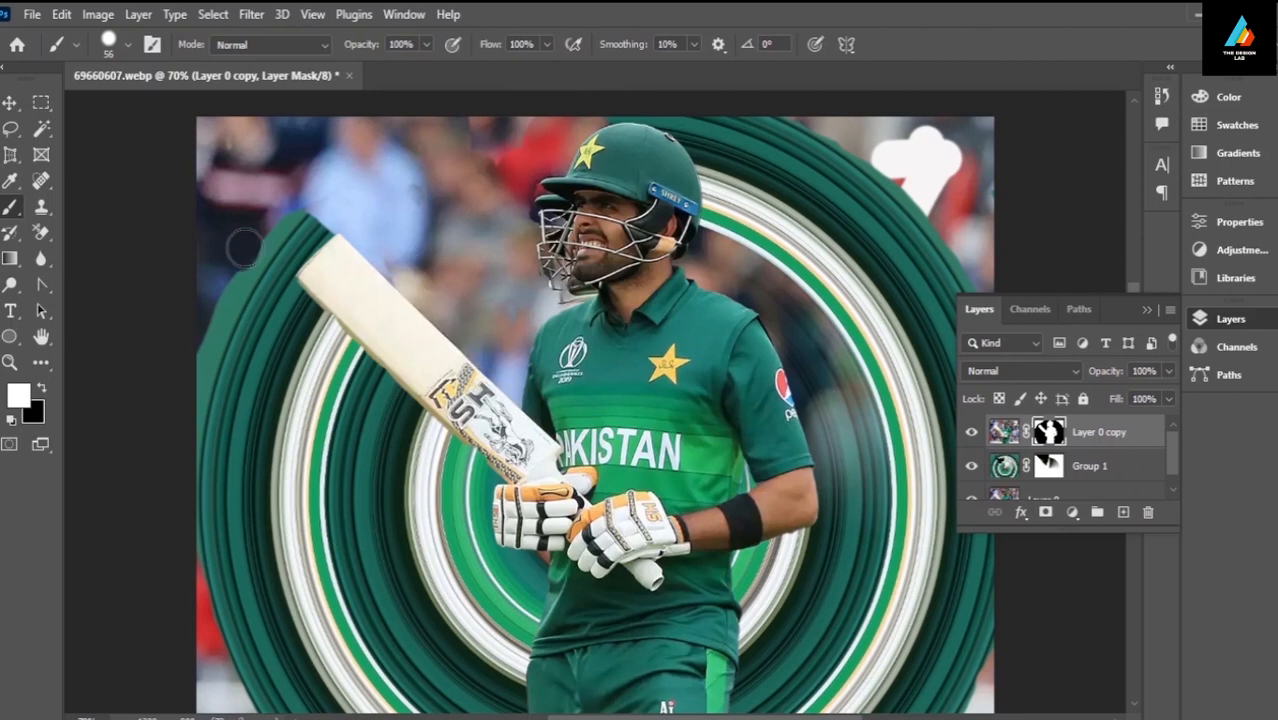
drag(245, 250, 244, 222)
mouse_move(180, 430)
mouse_down()
mouse_move(189, 369)
mouse_move(256, 248)
mouse_up()
- Check the masked outer edge of the rings along the upper and lower parts of the image
scroll(480, 250, down, 5)
scroll(960, 235, up, 5)
scroll(949, 230, down, 2)
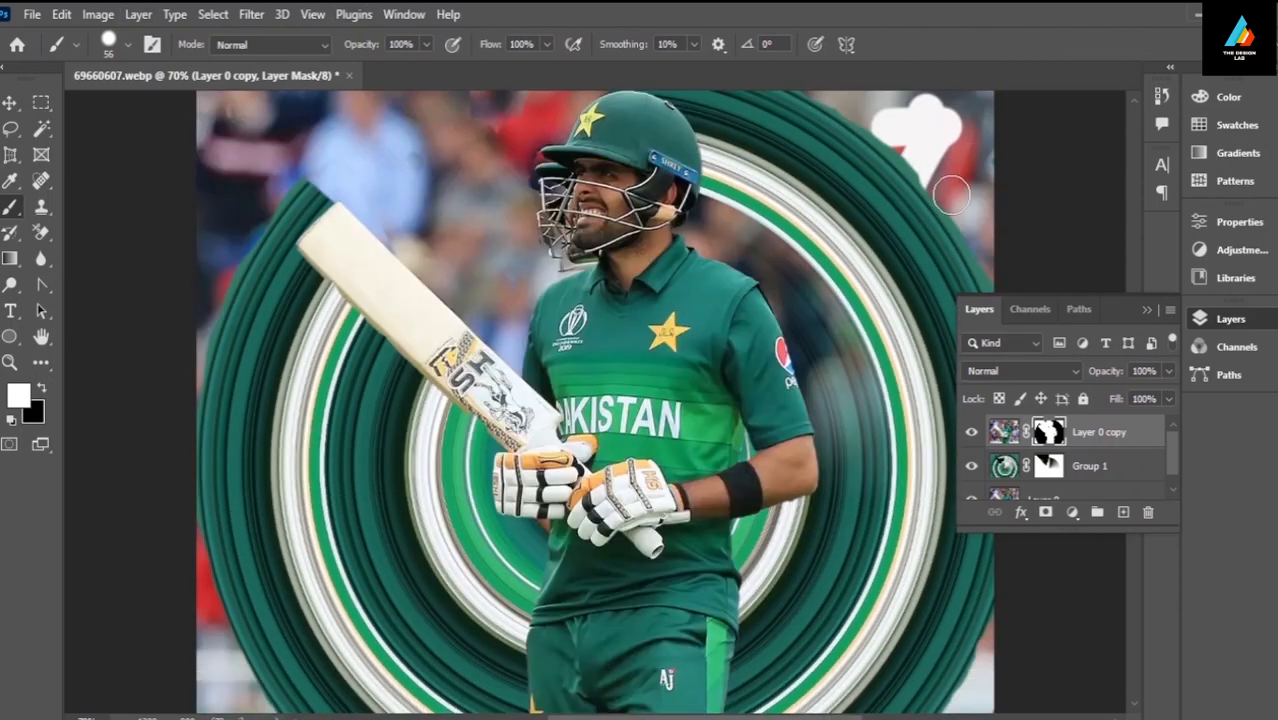
scroll(900, 200, up, 3)
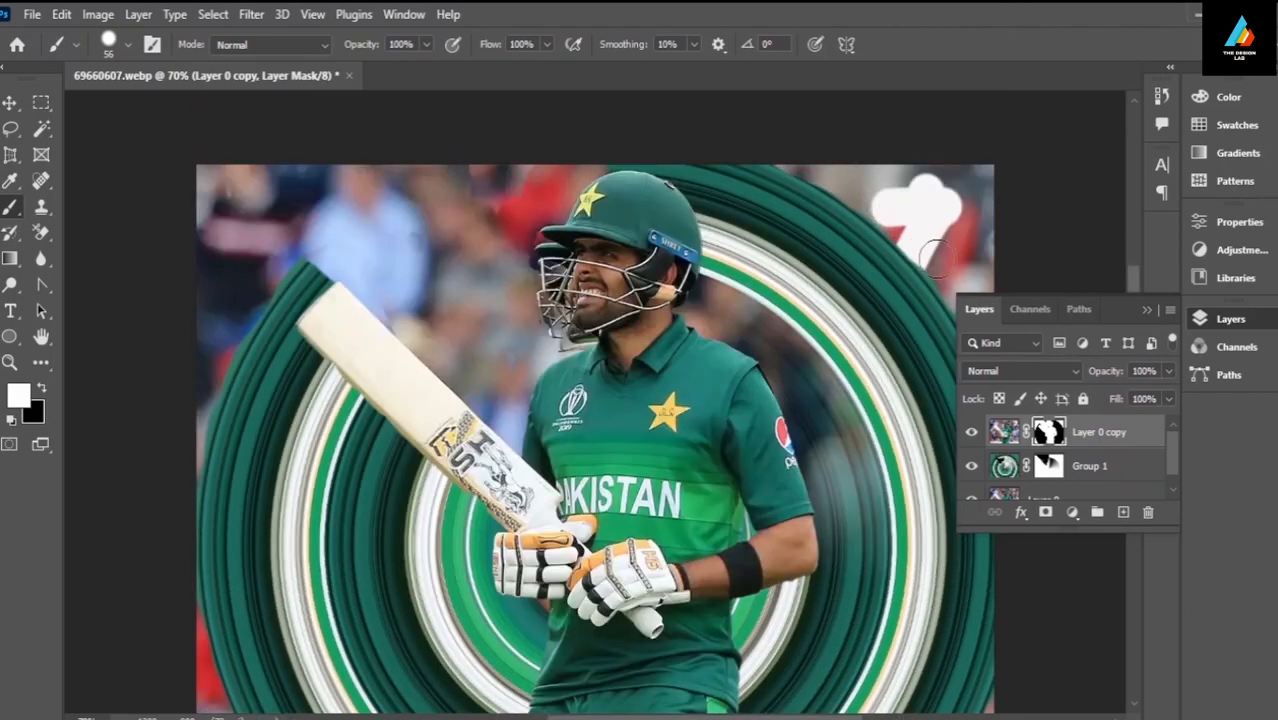
scroll(962, 204, down, 12)
click(1147, 310)
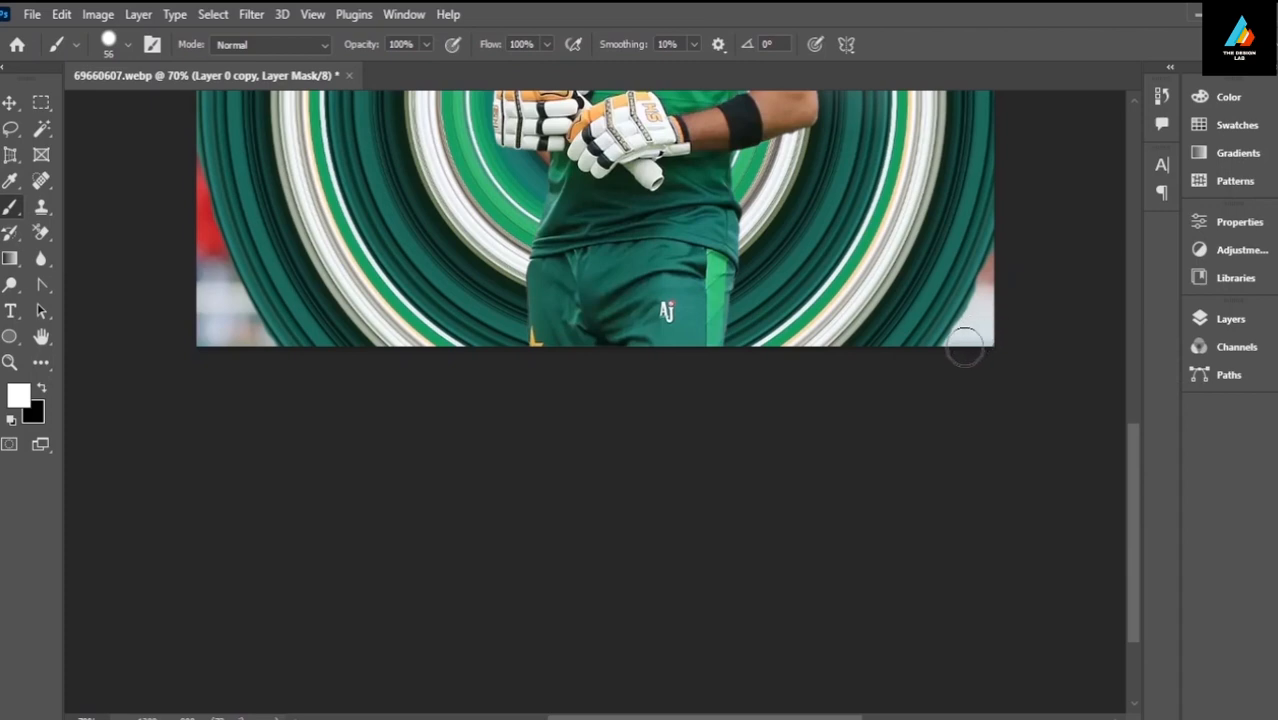
scroll(965, 347, up, 15)
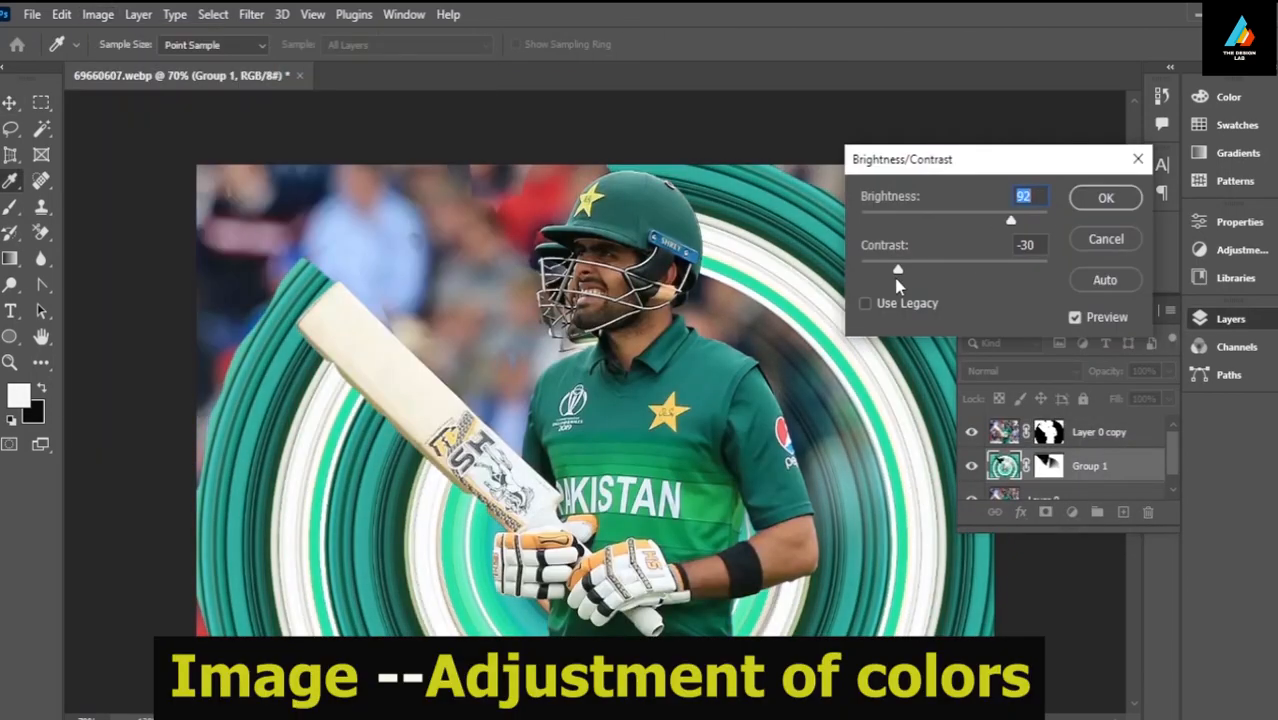
- Set Group 1's brightness to 92, then apply Curves with a darkened midpoint, black input at 8 and the white point slightly inward
key(Tab)
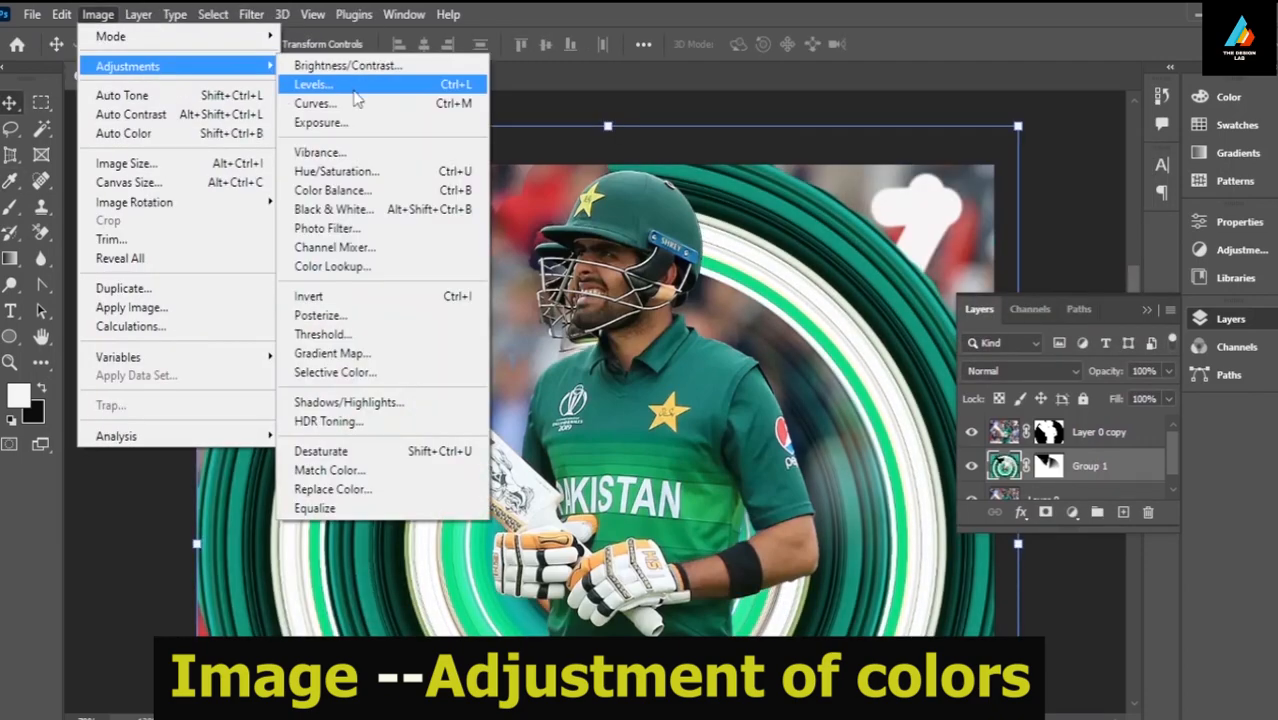
click(350, 104)
drag(858, 481, 888, 482)
mouse_move(1092, 481)
mouse_down()
mouse_move(1010, 441)
mouse_move(1086, 480)
mouse_up()
drag(888, 482, 876, 487)
drag(908, 420, 927, 389)
drag(876, 482, 865, 479)
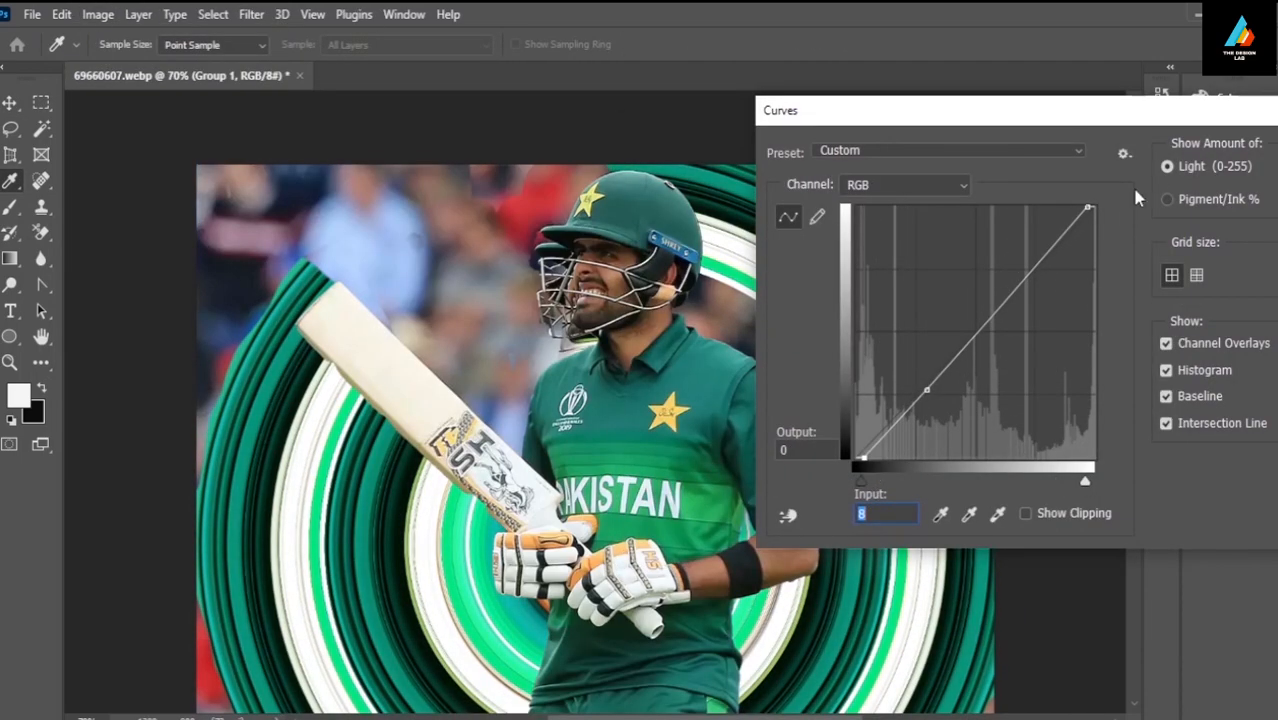
drag(1138, 112, 997, 112)
click(1222, 153)
- Apply Levels to Group 1 with the midtone input at 0.83 and a raised black input to deepen the rings
scroll(640, 300, down, 1)
click(98, 15)
mouse_move(130, 66)
click(325, 85)
drag(859, 343, 873, 344)
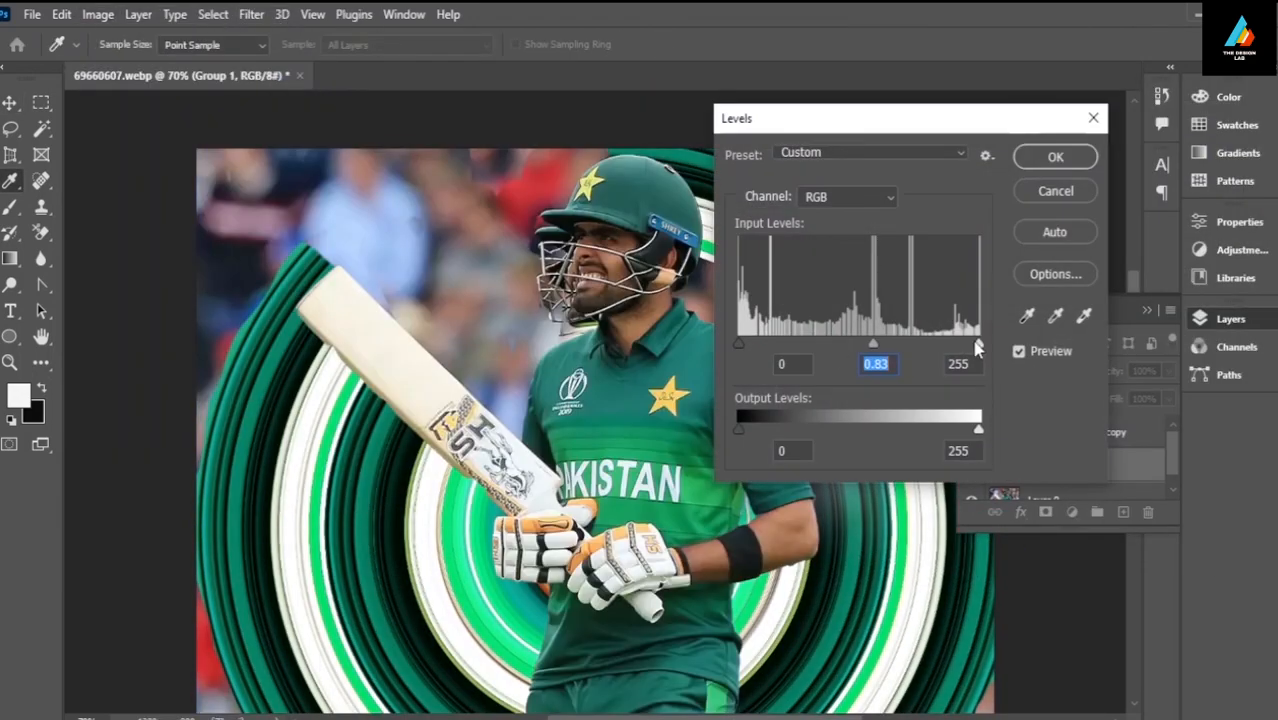
drag(978, 345, 981, 345)
drag(739, 343, 776, 348)
click(1063, 158)
- Set Group 1's midtone Color Balance to -100 cyan-red, +5 magenta-green and -100 yellow-blue
click(98, 15)
click(345, 192)
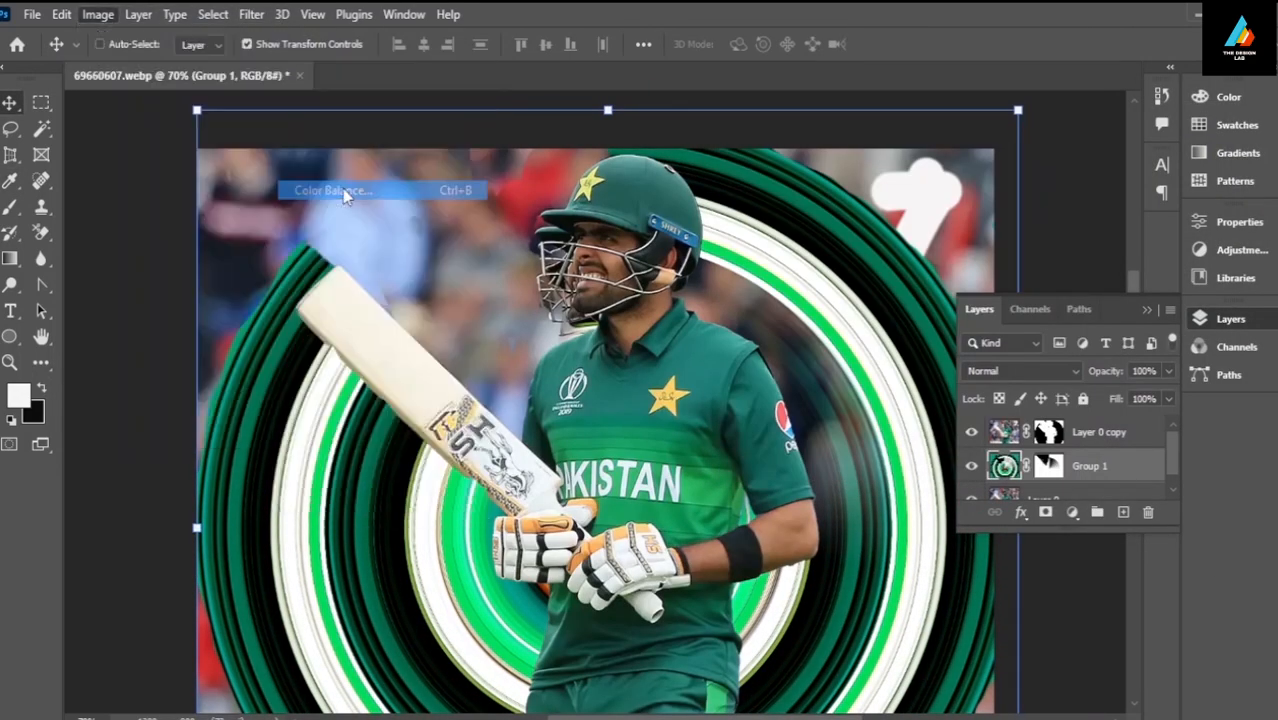
drag(991, 167, 892, 174)
drag(991, 190, 864, 196)
text(100)
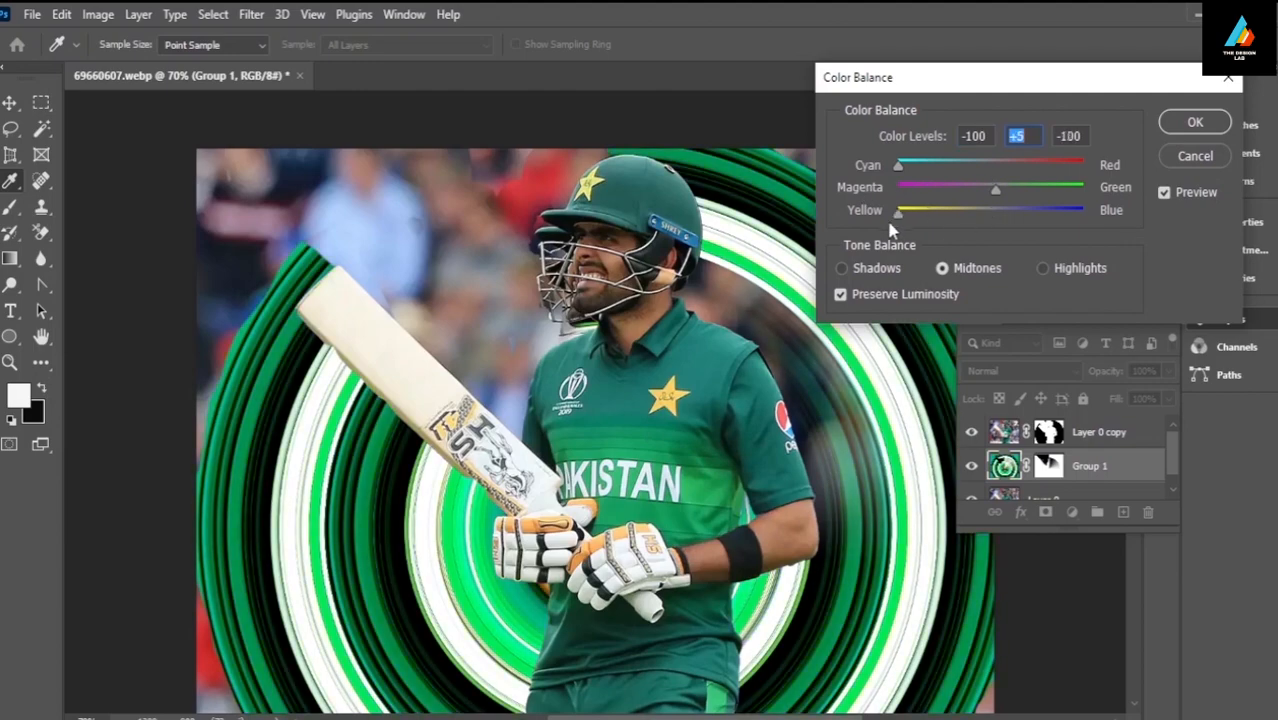
key(Tab)
key(Tab)
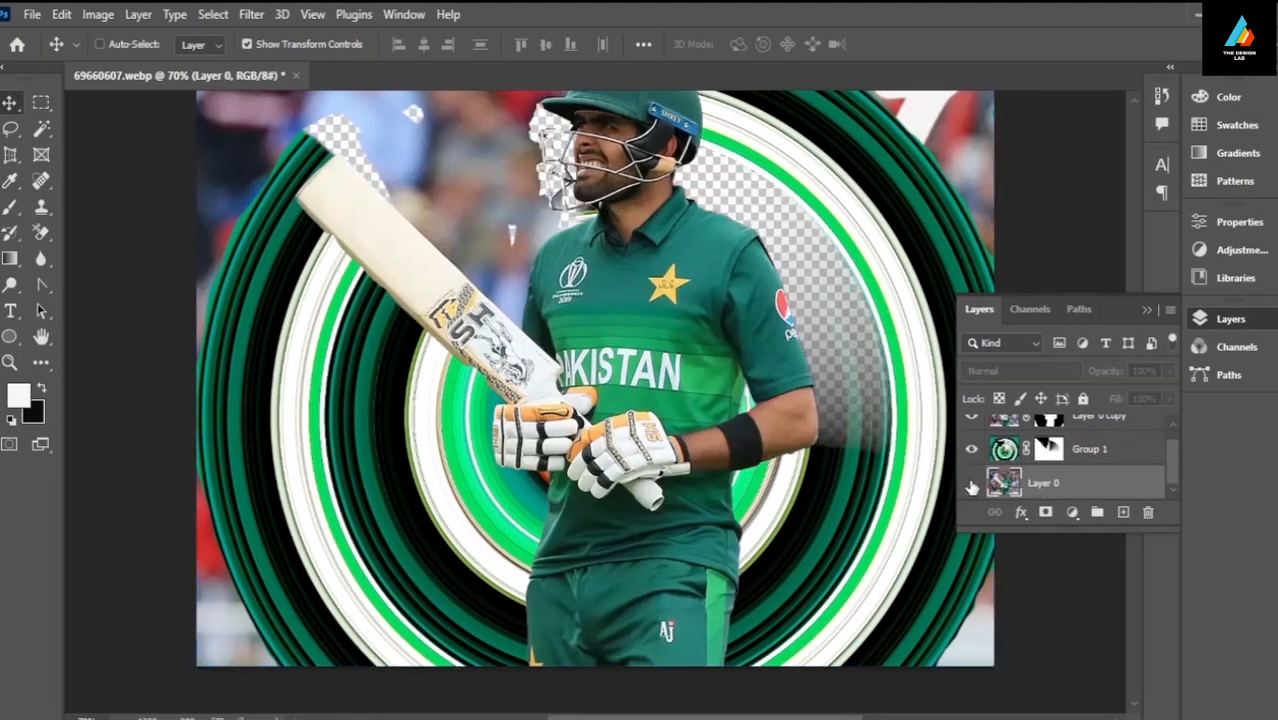
- Make Layer 0 visible again and shift it slightly up and to the right behind the cut-out cricketer, fine-tuning its vertical position
click(971, 484)
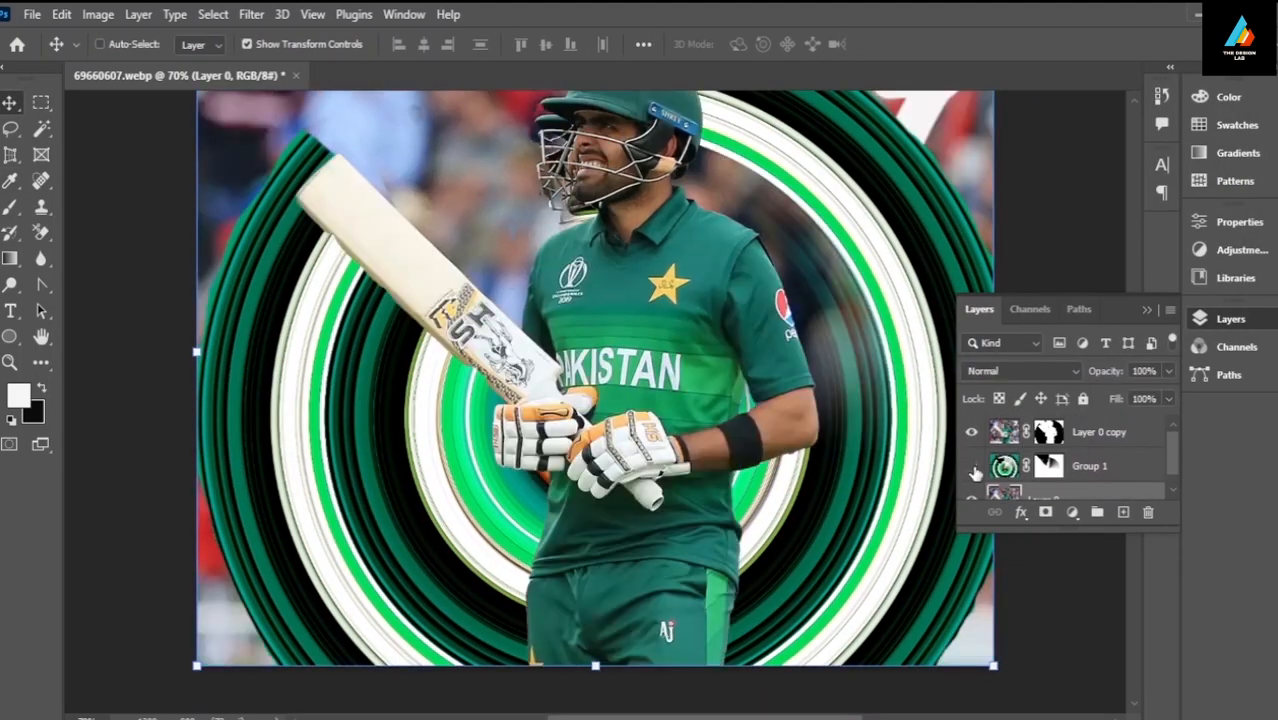
click(98, 15)
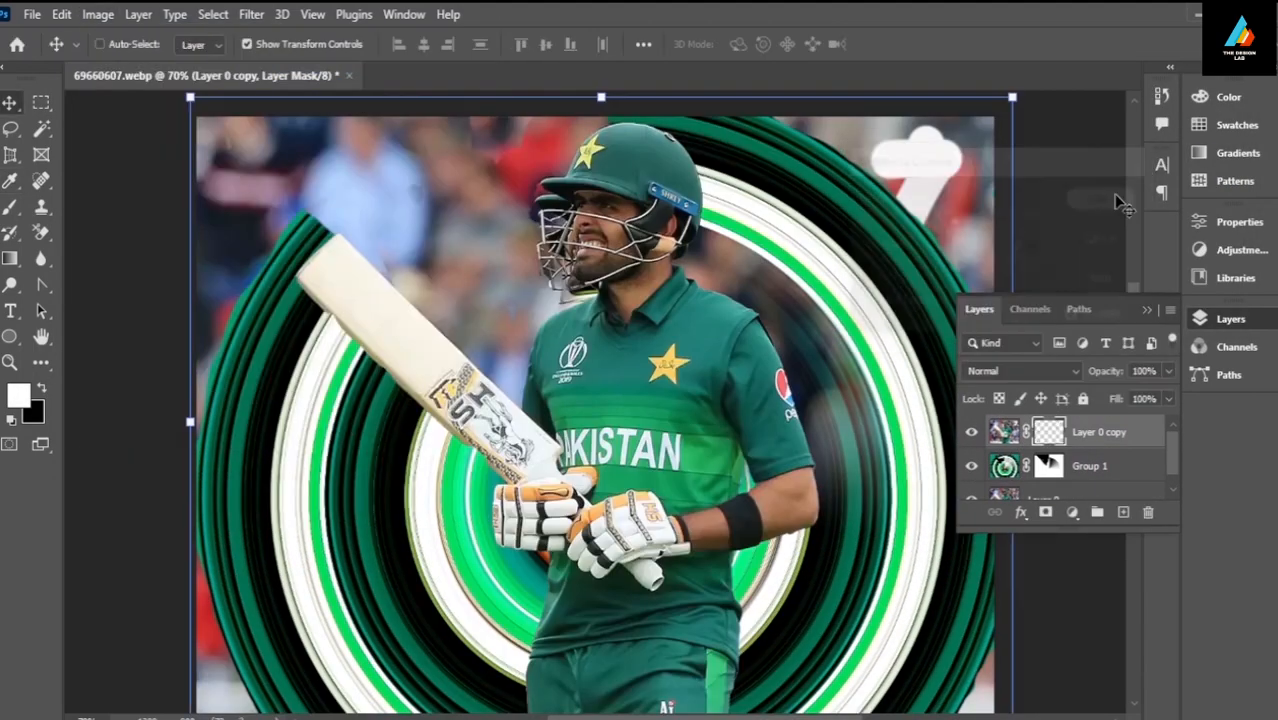
click(1043, 483)
drag(712, 287, 708, 329)
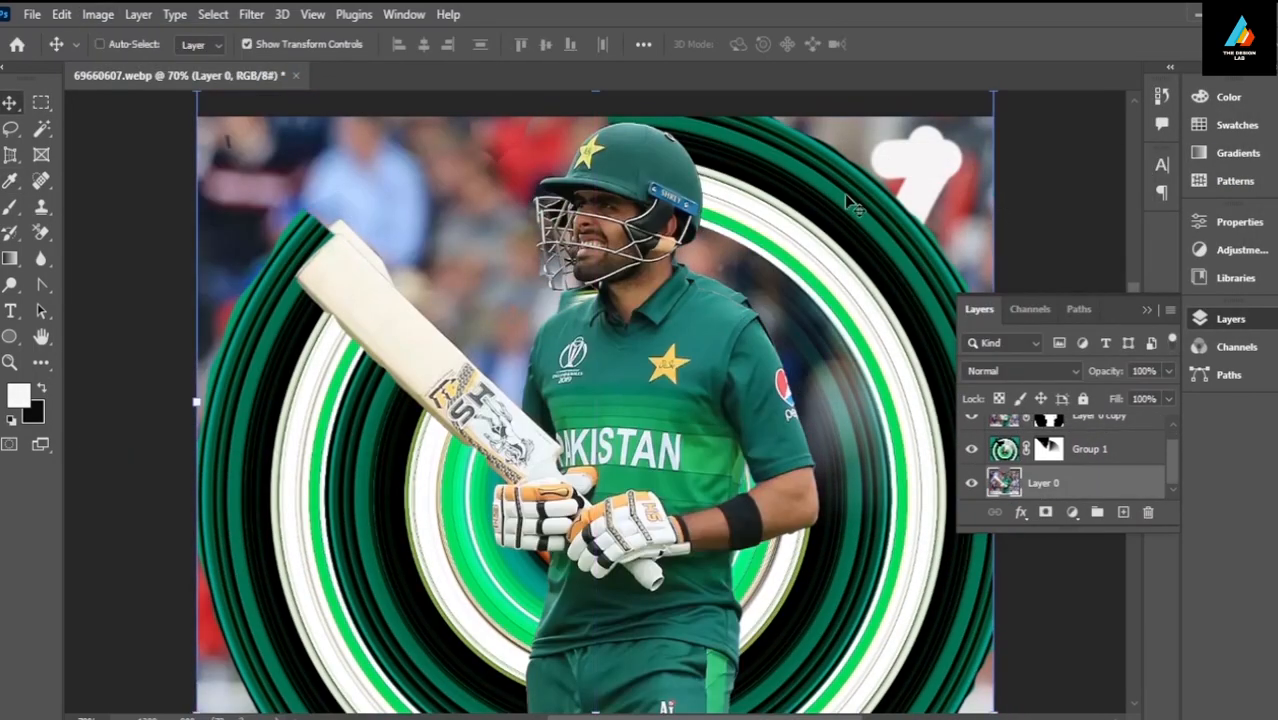
mouse_move(650, 247)
mouse_down()
mouse_move(668, 243)
mouse_move(655, 255)
mouse_up()
key(Down)
key(Down)
key(Down)
key(Down)
key(Down)
key(Down)
key(Down)
key(Down)
key(Down)
key(Down)
key(Up)
key(Up)
key(Up)
key(Up)
key(Up)
key(Up)
key(Up)
key(Up)
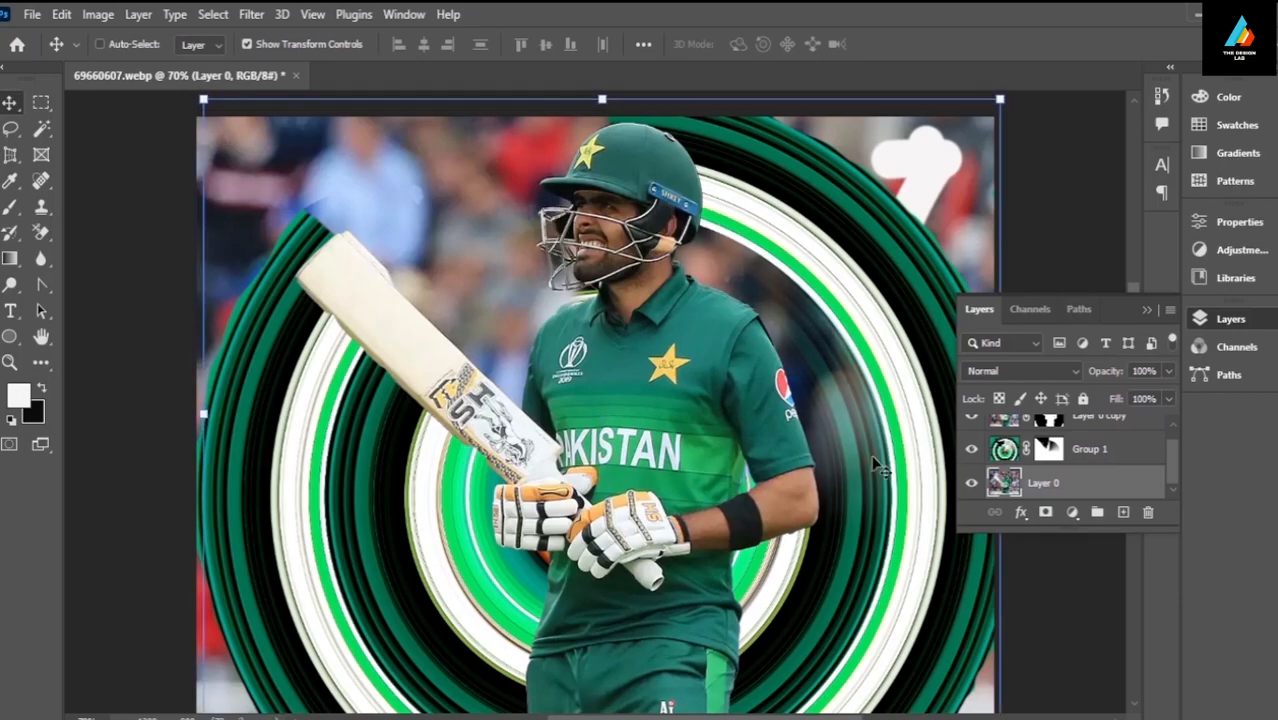